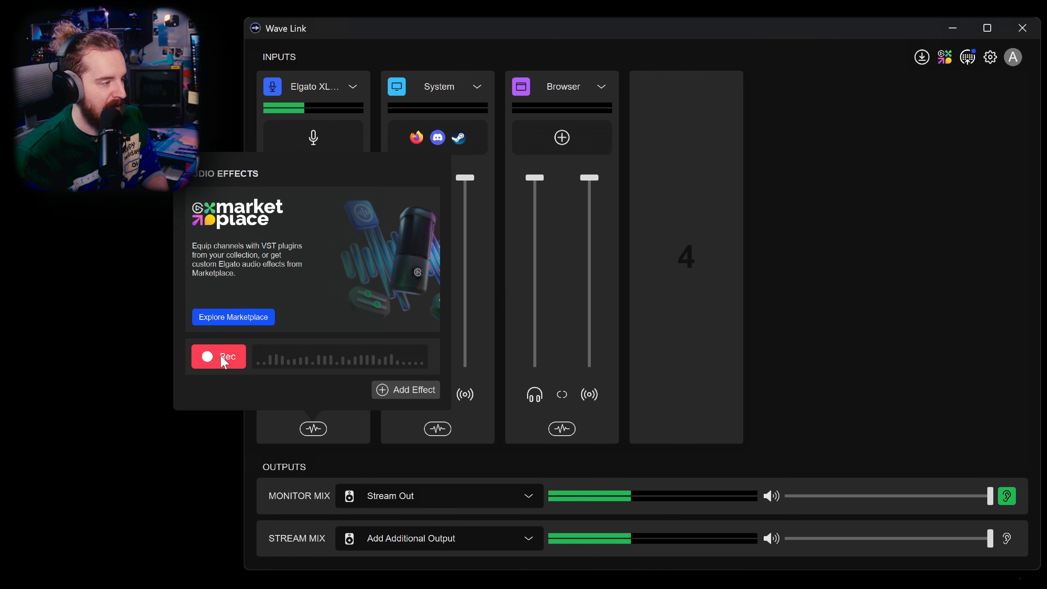
- Record a short microphone sample for the Elgato XLR Dock input and play it back in parts
{"action": "left_click", "coordinate": [222, 360]}
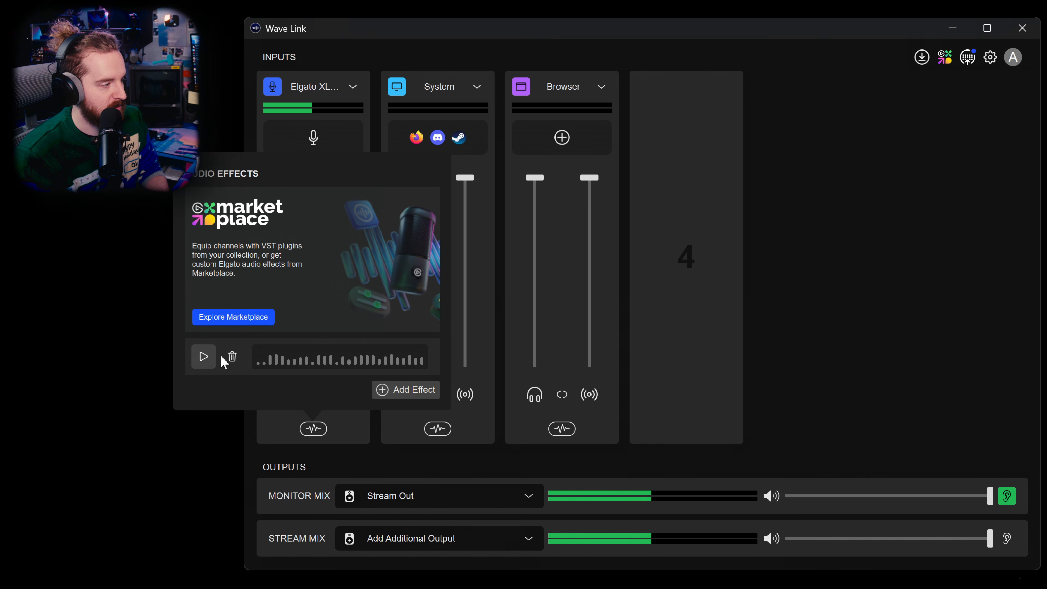
{"action": "left_click", "coordinate": [204, 357]}
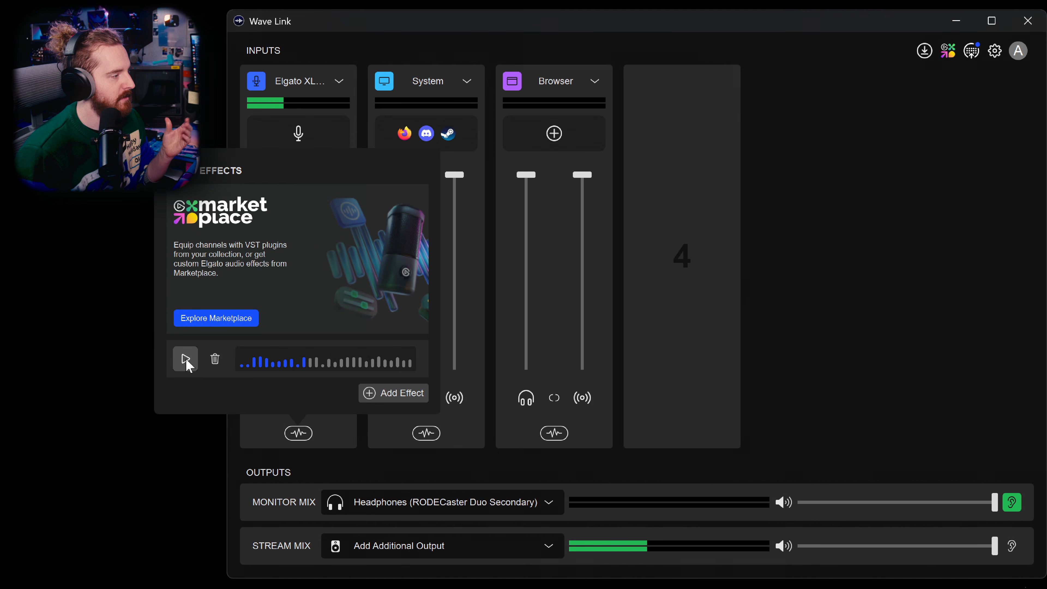
{"action": "left_click", "coordinate": [185, 358]}
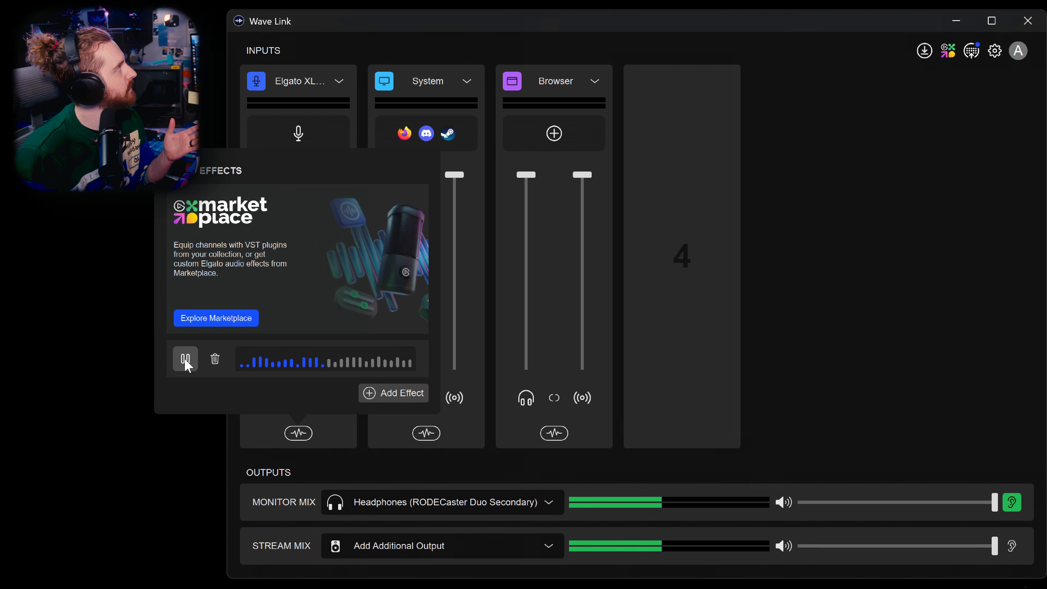
{"action": "left_click", "coordinate": [186, 359]}
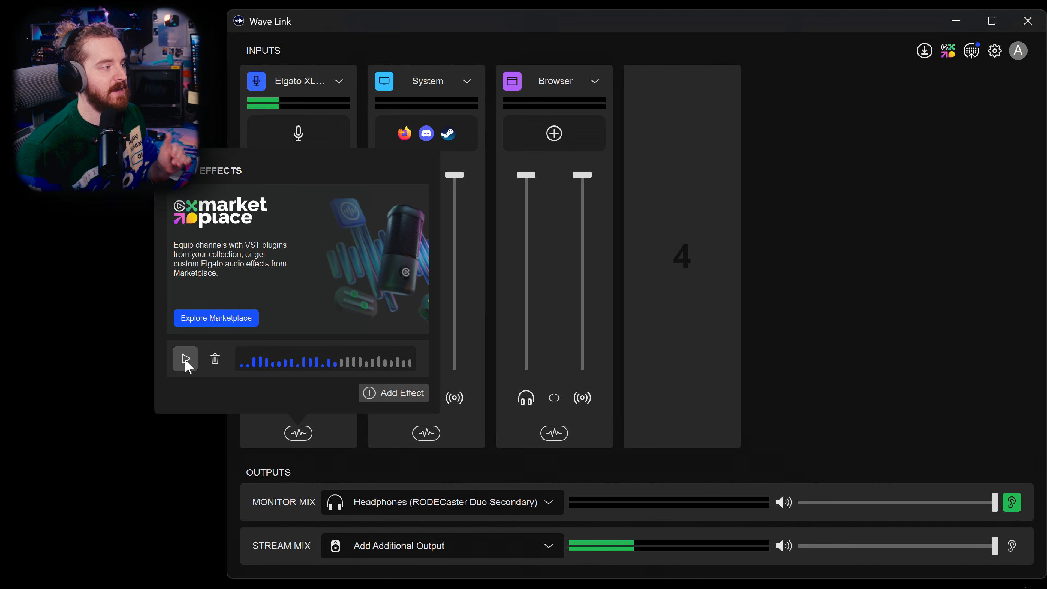
{"action": "left_click", "coordinate": [185, 358]}
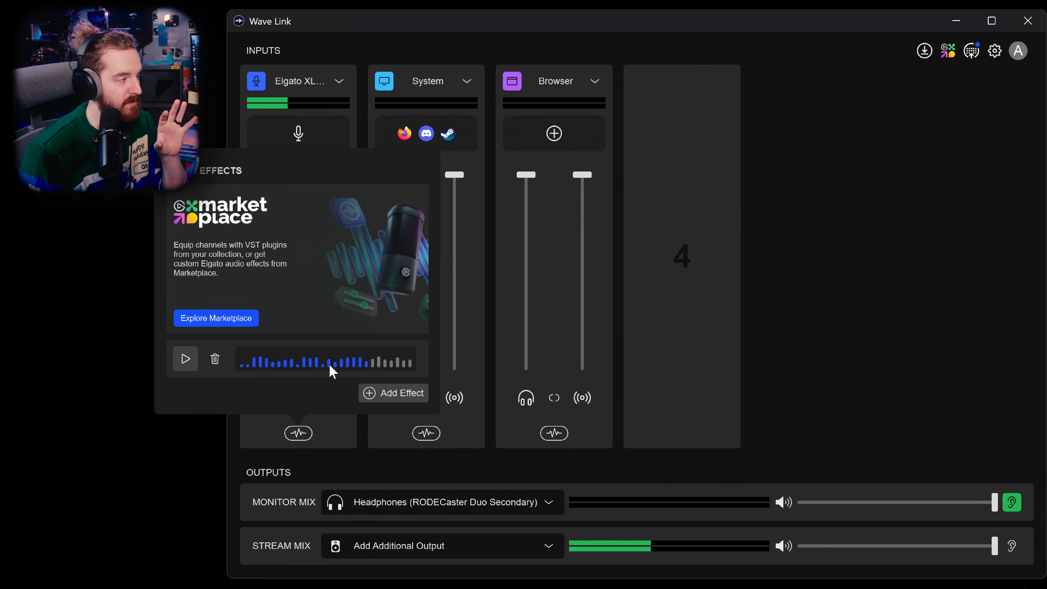
- Add the Elgato EQ effect to the Elgato XLR Dock input and move its window clear of the mixer
{"action": "left_click", "coordinate": [375, 395]}
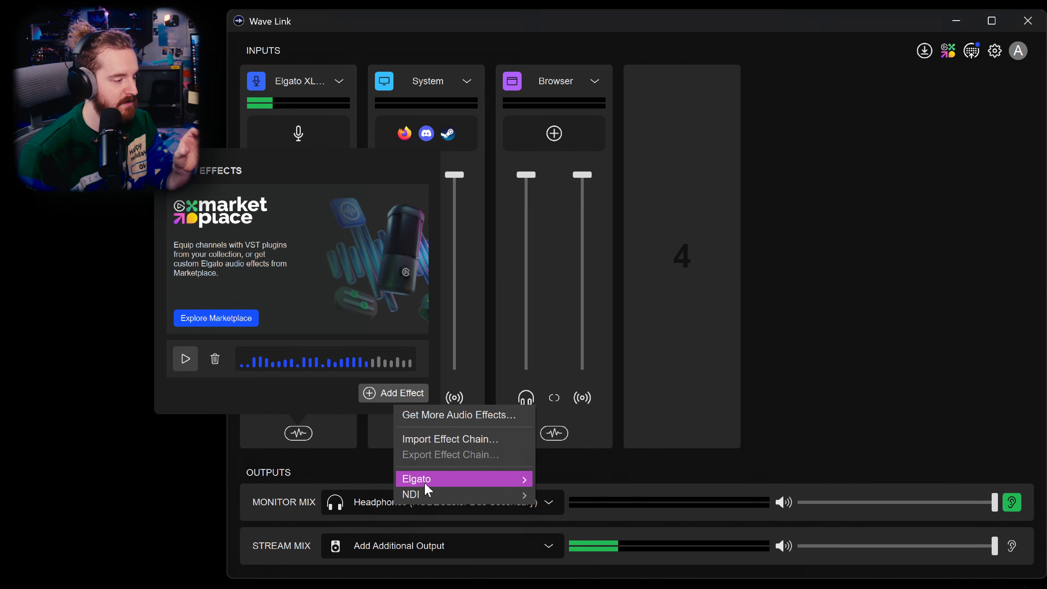
{"action": "mouse_move", "coordinate": [447, 479]}
{"action": "left_click", "coordinate": [563, 497]}
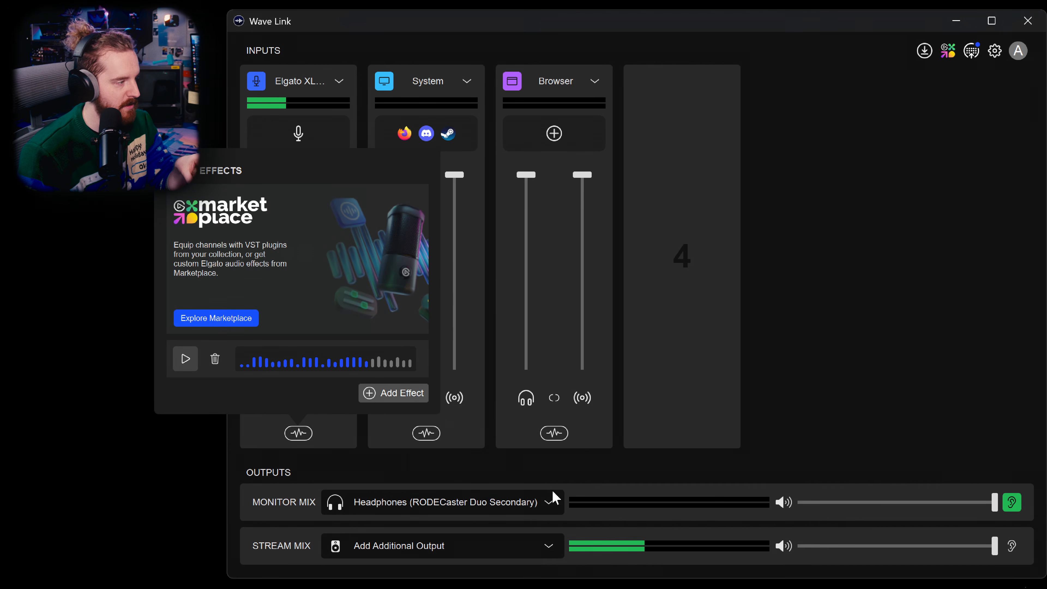
{"action": "left_click_drag", "start_coordinate": [680, 81], "coordinate": [820, 9]}
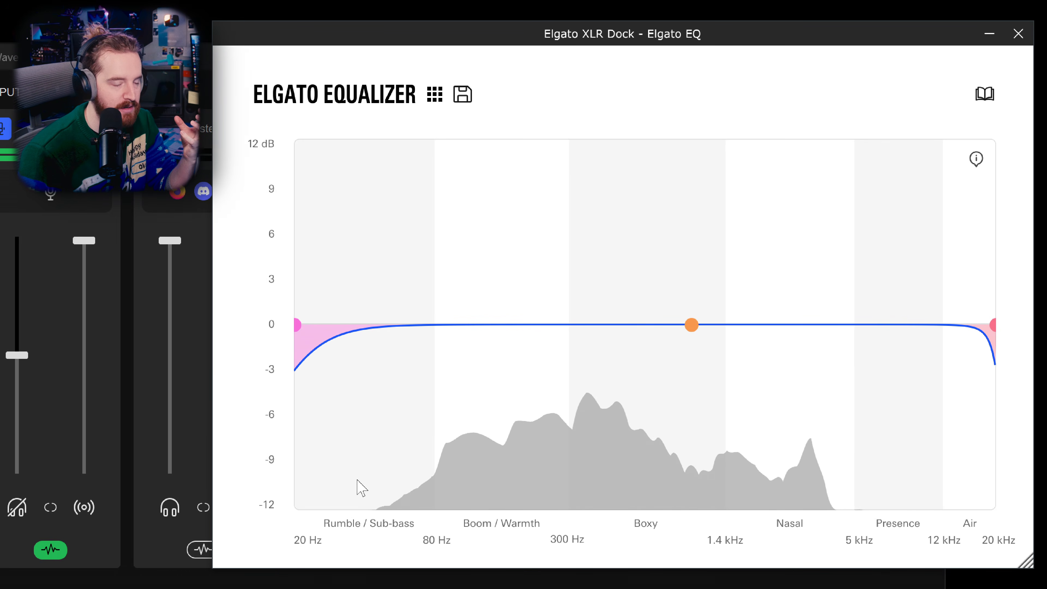
{"action": "mouse_move", "coordinate": [299, 326]}
{"action": "left_mouse_down"}
{"action": "mouse_move", "coordinate": [358, 326]}
{"action": "mouse_move", "coordinate": [290, 344]}
{"action": "left_mouse_up"}
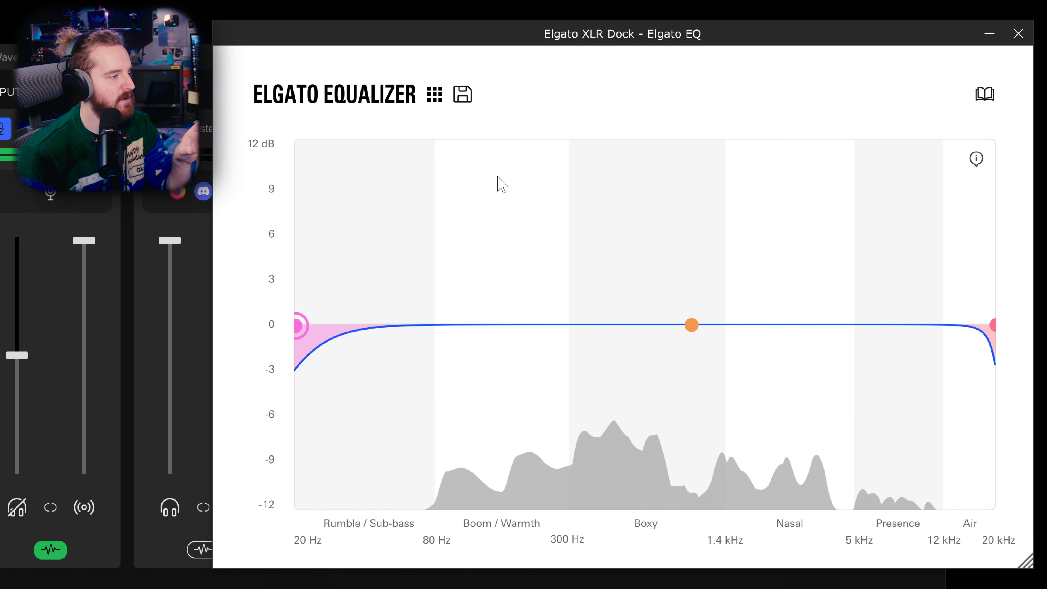
{"action": "left_click_drag", "start_coordinate": [444, 32], "coordinate": [512, 0]}
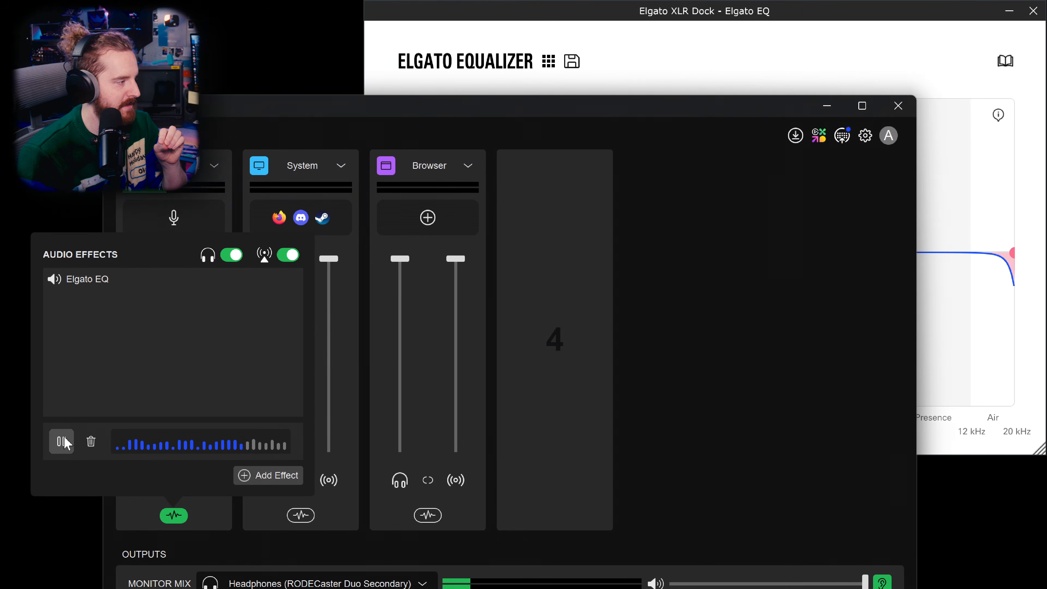
- Examine the recorded sample's frequency spectrum in the equalizer during playback, and pause the playback
{"action": "left_click", "coordinate": [744, 12]}
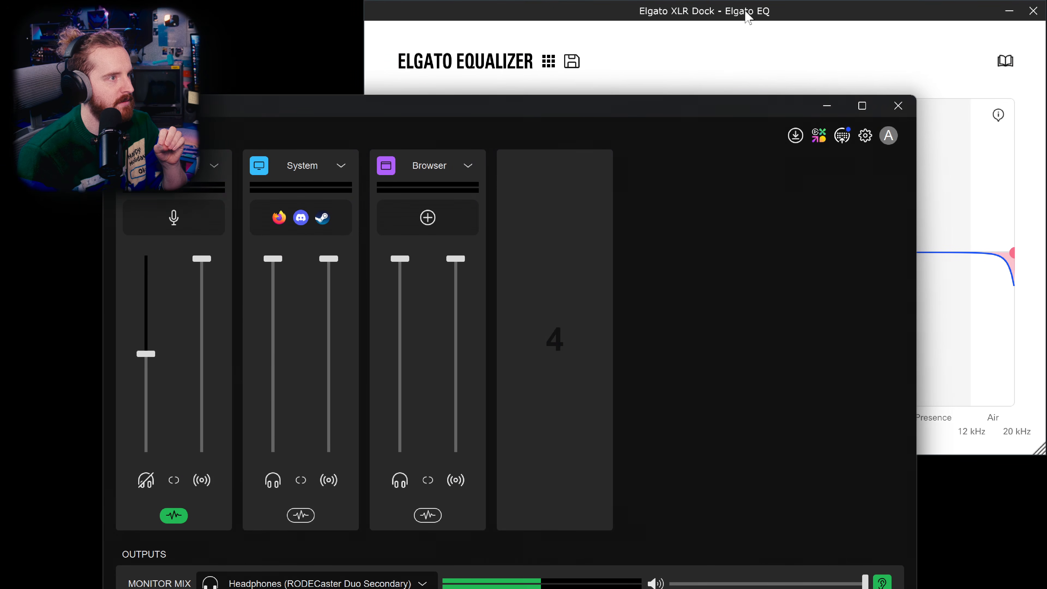
{"action": "left_click", "coordinate": [745, 12]}
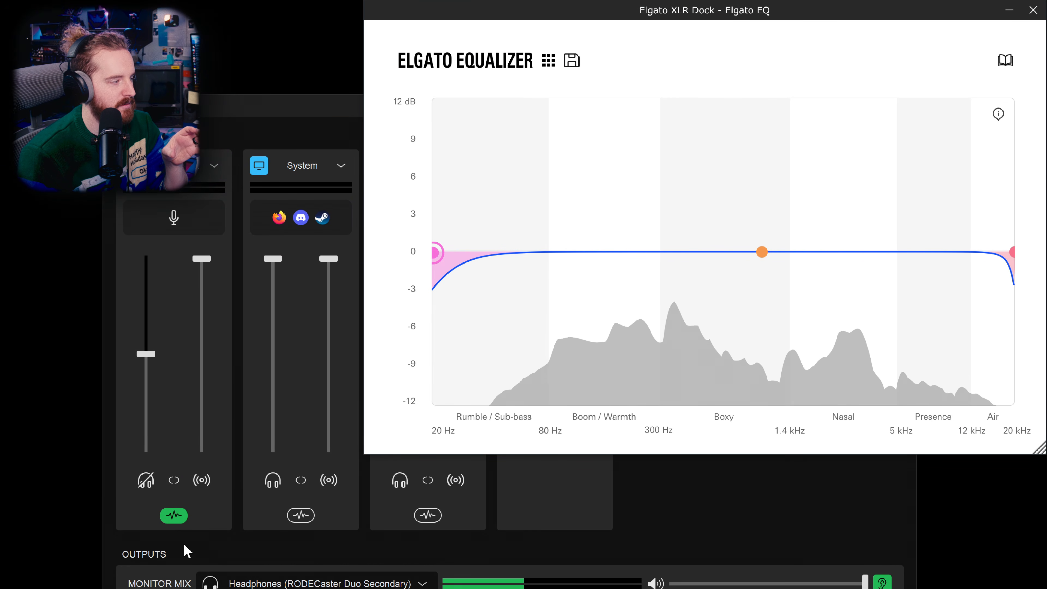
{"action": "left_click", "coordinate": [174, 516]}
{"action": "left_click", "coordinate": [173, 516]}
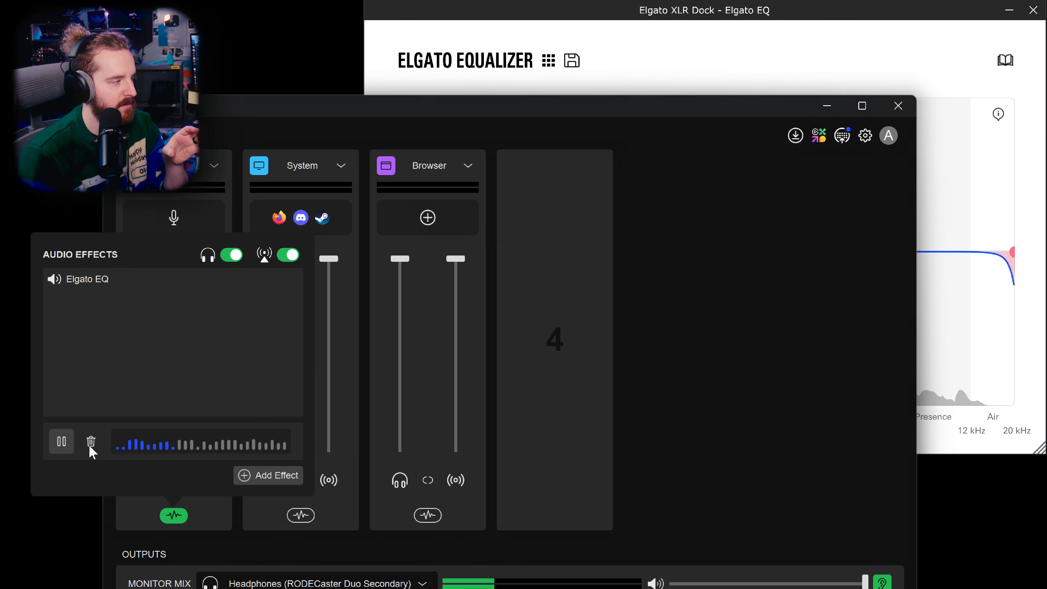
{"action": "left_click", "coordinate": [62, 441]}
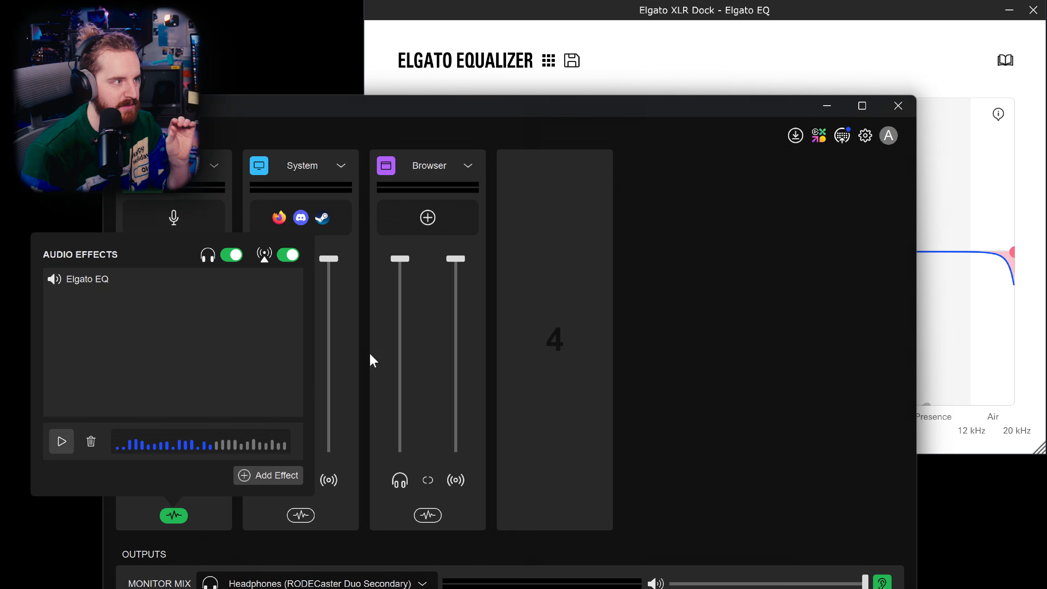
{"action": "left_click", "coordinate": [680, 12]}
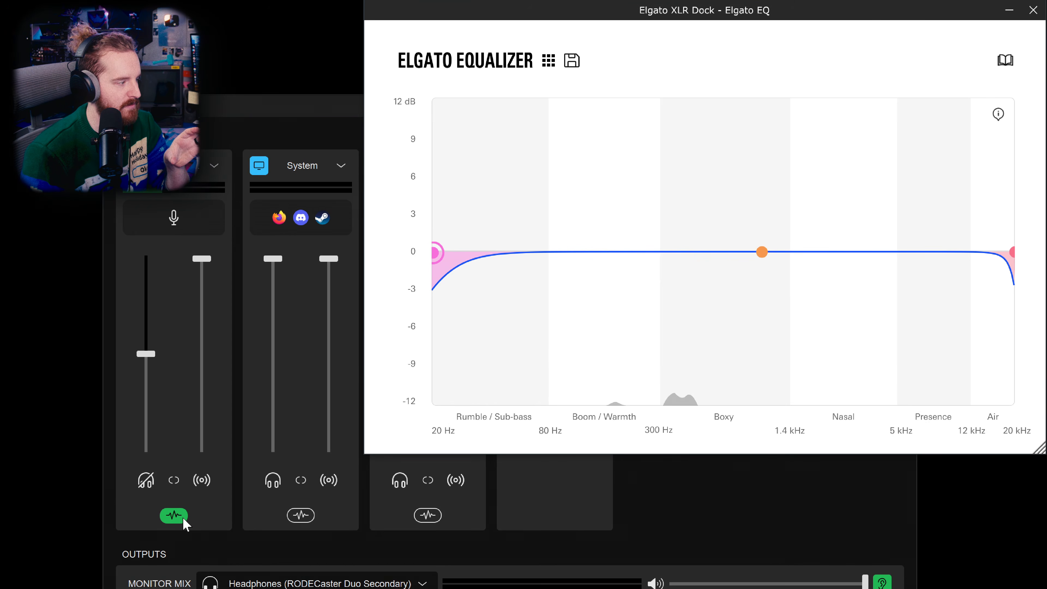
{"action": "left_click", "coordinate": [183, 520]}
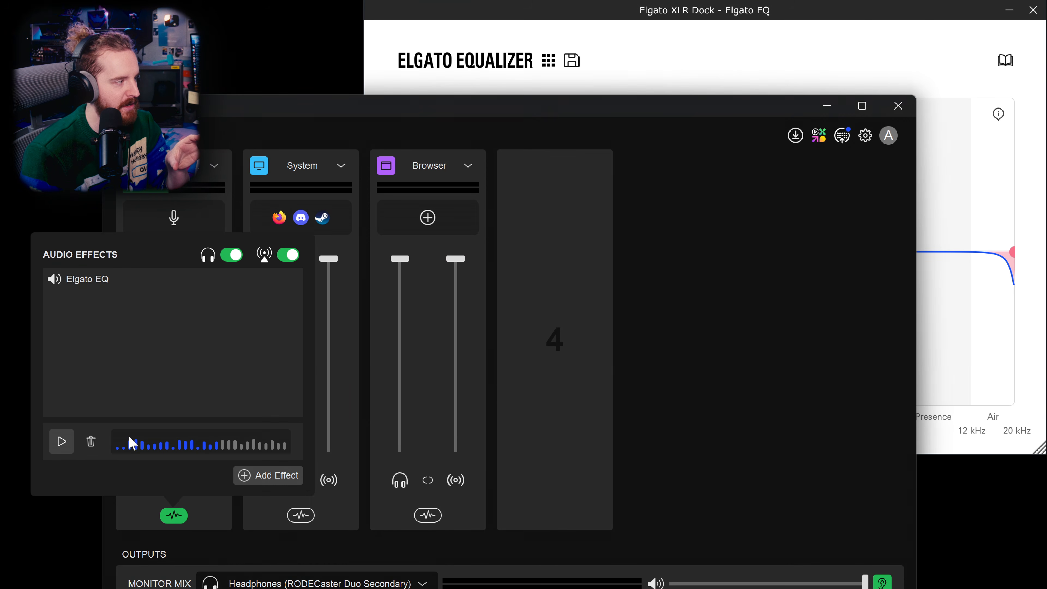
{"action": "left_click", "coordinate": [687, 5]}
{"action": "left_click", "coordinate": [819, 31]}
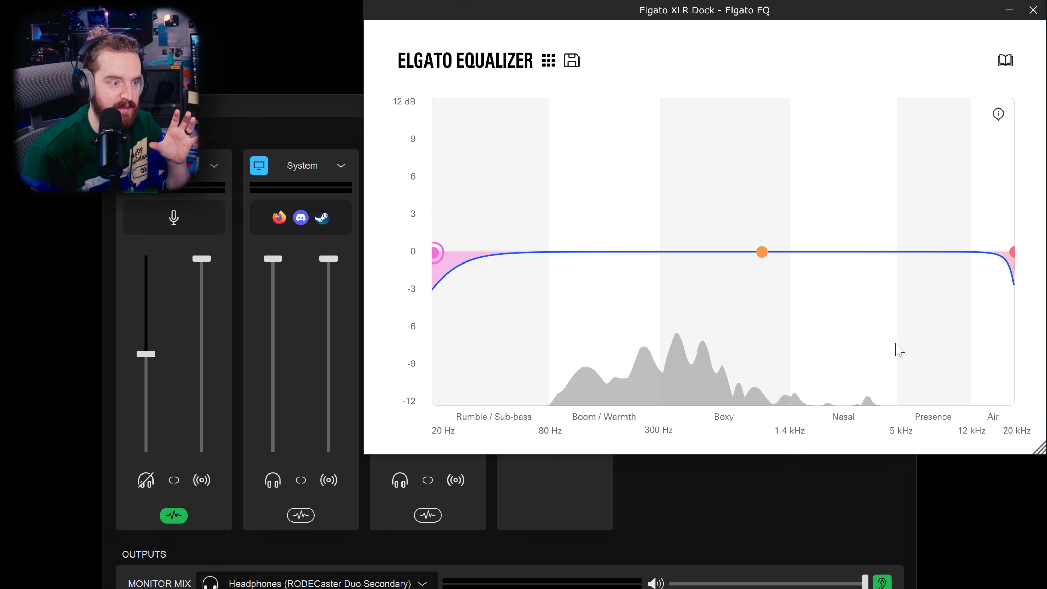
{"action": "left_click", "coordinate": [173, 515]}
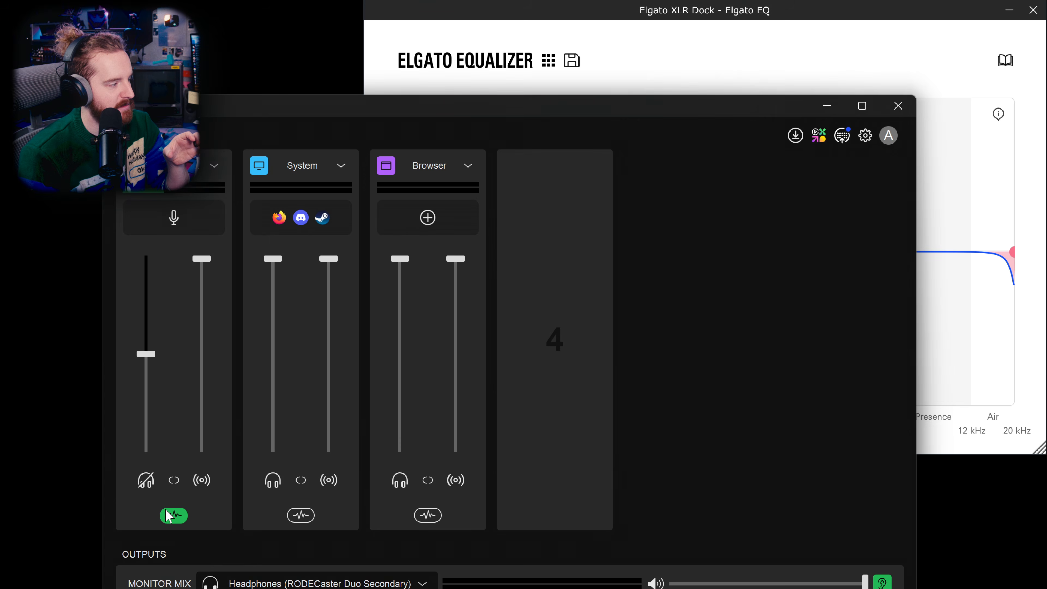
{"action": "left_click", "coordinate": [1005, 208]}
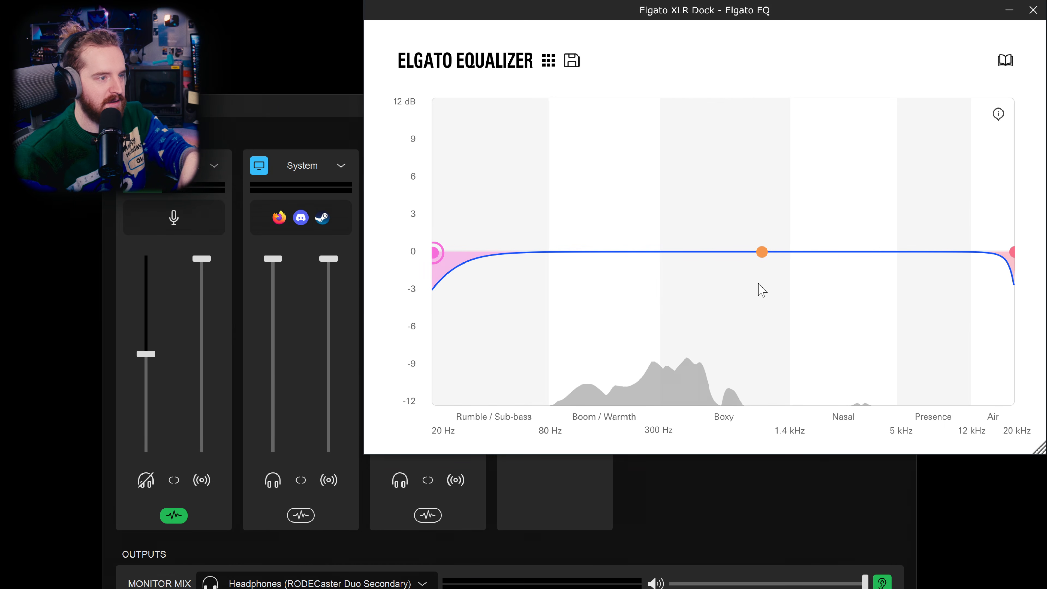
- Shift the orange equalizer band to about 665 Hz in the Boxy range with a gain of about 0.1 dB
{"action": "left_click_drag", "start_coordinate": [755, 254], "coordinate": [734, 253]}
{"action": "left_click", "coordinate": [173, 515]}
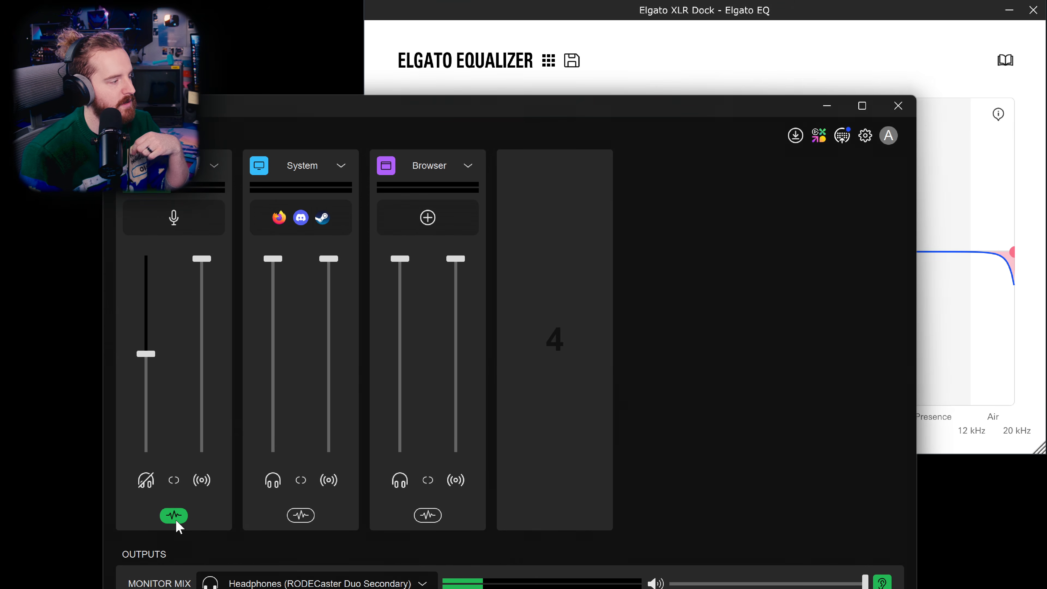
{"action": "left_click", "coordinate": [890, 47]}
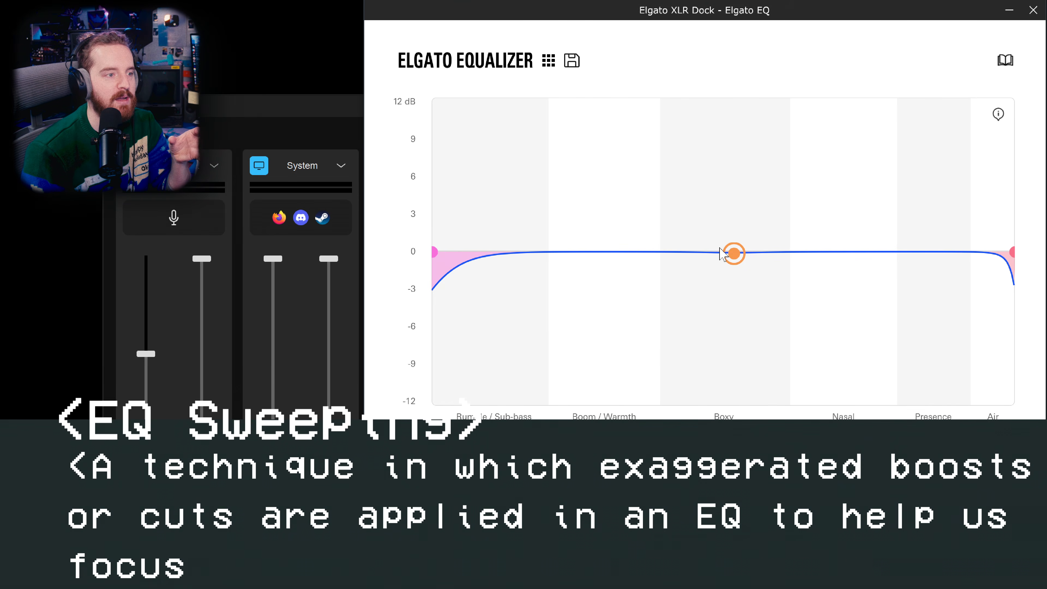
{"action": "left_click_drag", "start_coordinate": [731, 260], "coordinate": [729, 260]}
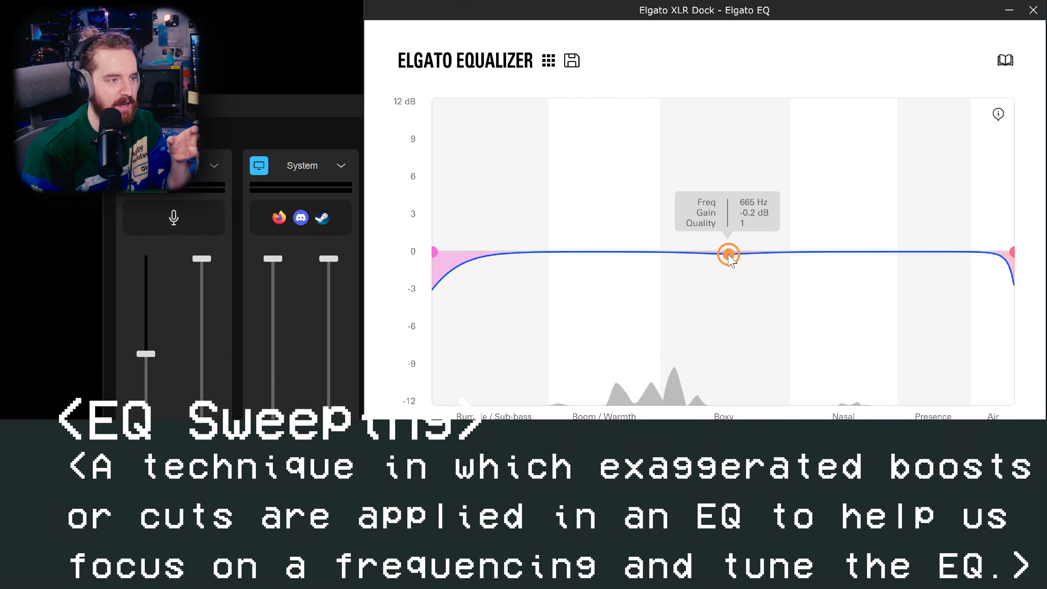
{"action": "mouse_move", "coordinate": [731, 260]}
{"action": "left_mouse_down"}
{"action": "mouse_move", "coordinate": [719, 104]}
{"action": "mouse_move", "coordinate": [735, 411]}
{"action": "mouse_move", "coordinate": [728, 248]}
{"action": "mouse_move", "coordinate": [724, 258]}
{"action": "left_mouse_up"}
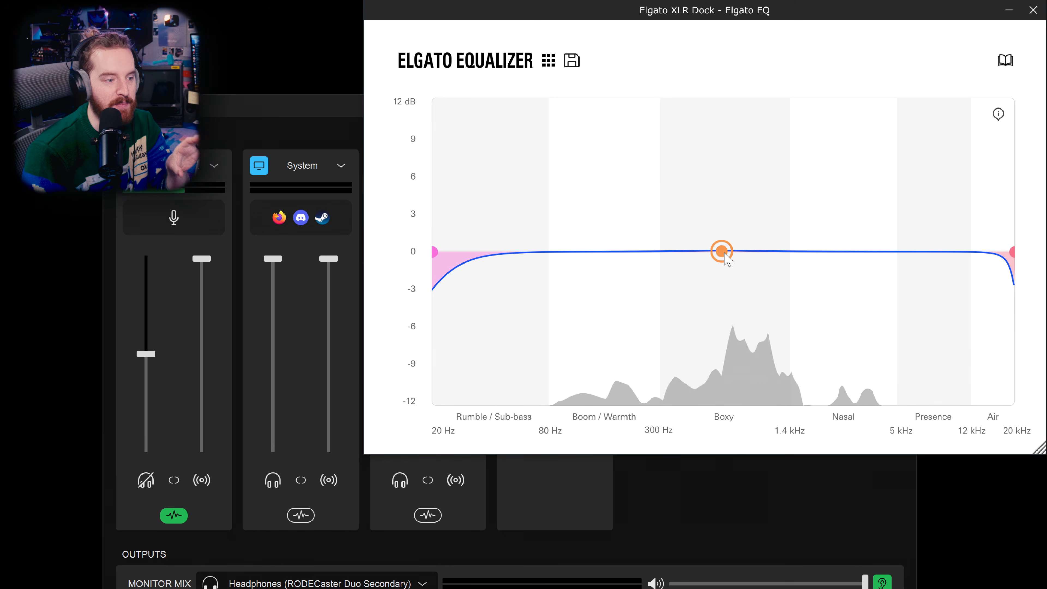
{"action": "mouse_move", "coordinate": [727, 259]}
{"action": "left_mouse_down"}
{"action": "mouse_move", "coordinate": [746, 271]}
{"action": "mouse_move", "coordinate": [731, 256]}
{"action": "left_mouse_up"}
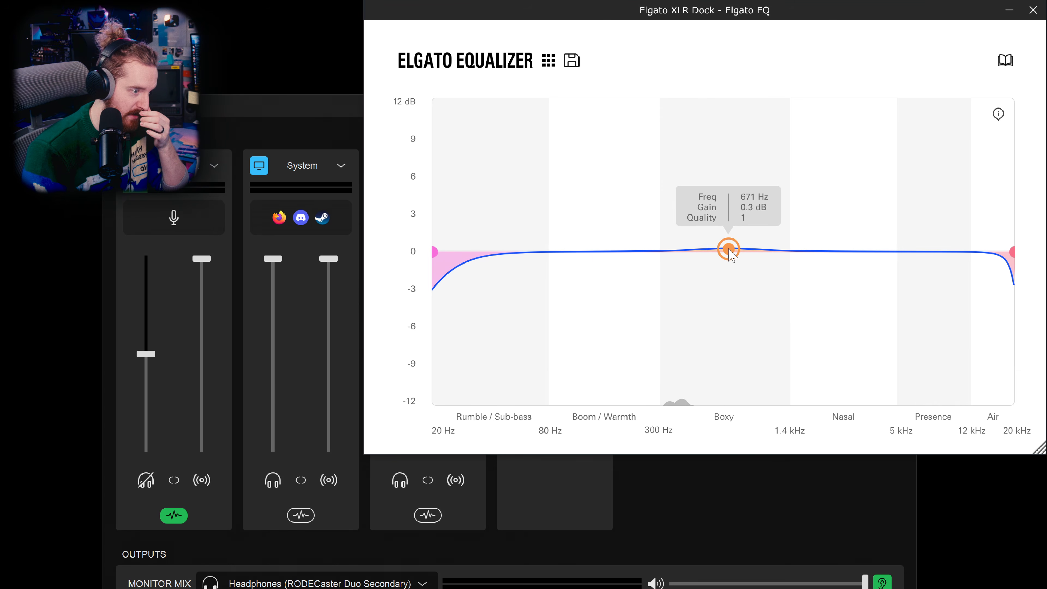
{"action": "mouse_move", "coordinate": [731, 256]}
{"action": "left_mouse_down"}
{"action": "mouse_move", "coordinate": [728, 105]}
{"action": "mouse_move", "coordinate": [738, 429]}
{"action": "mouse_move", "coordinate": [726, 435]}
{"action": "mouse_move", "coordinate": [719, 243]}
{"action": "mouse_move", "coordinate": [722, 253]}
{"action": "left_mouse_up"}
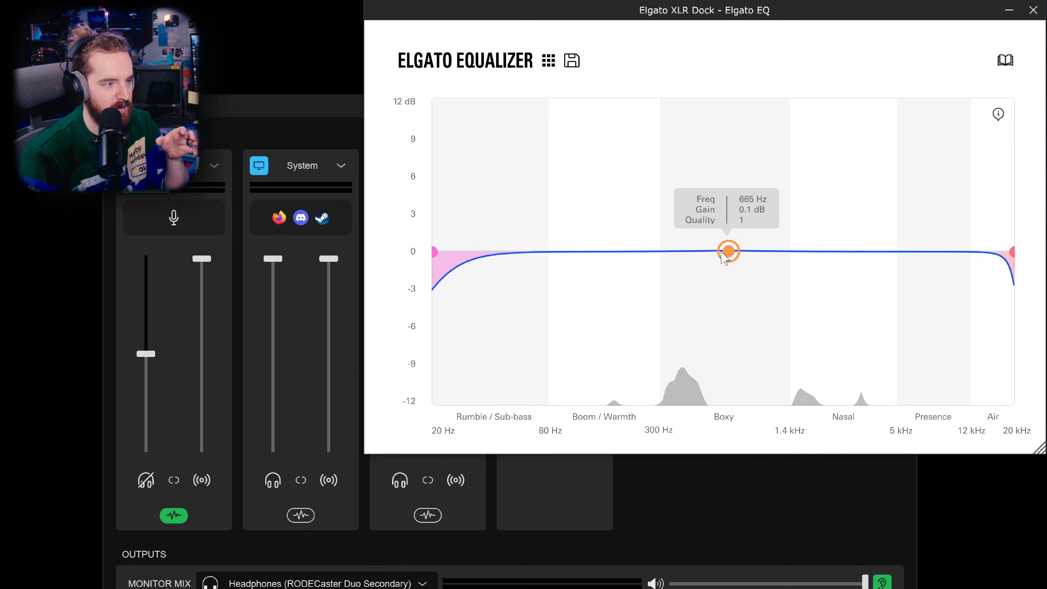
- Try an extra equalizer band from the Boom / Warmth range up to about 3164 Hz, and remove it
{"action": "left_click", "coordinate": [607, 246]}
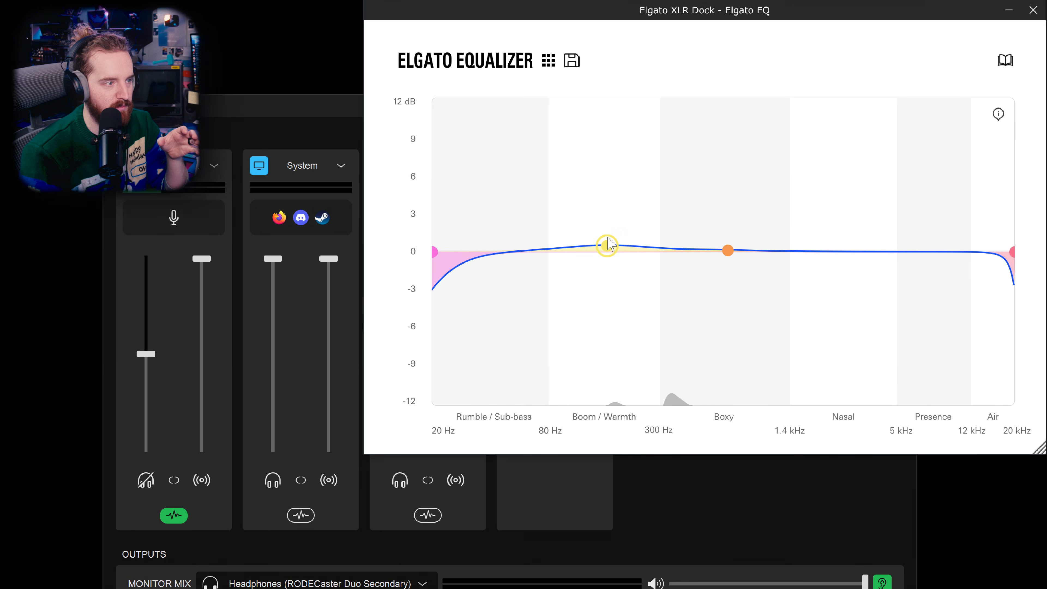
{"action": "scroll", "coordinate": [605, 247], "scroll_direction": "down", "scroll_amount": 1}
{"action": "mouse_move", "coordinate": [607, 248]}
{"action": "left_mouse_down"}
{"action": "mouse_move", "coordinate": [612, 104]}
{"action": "mouse_move", "coordinate": [613, 427]}
{"action": "mouse_move", "coordinate": [612, 260]}
{"action": "left_mouse_up"}
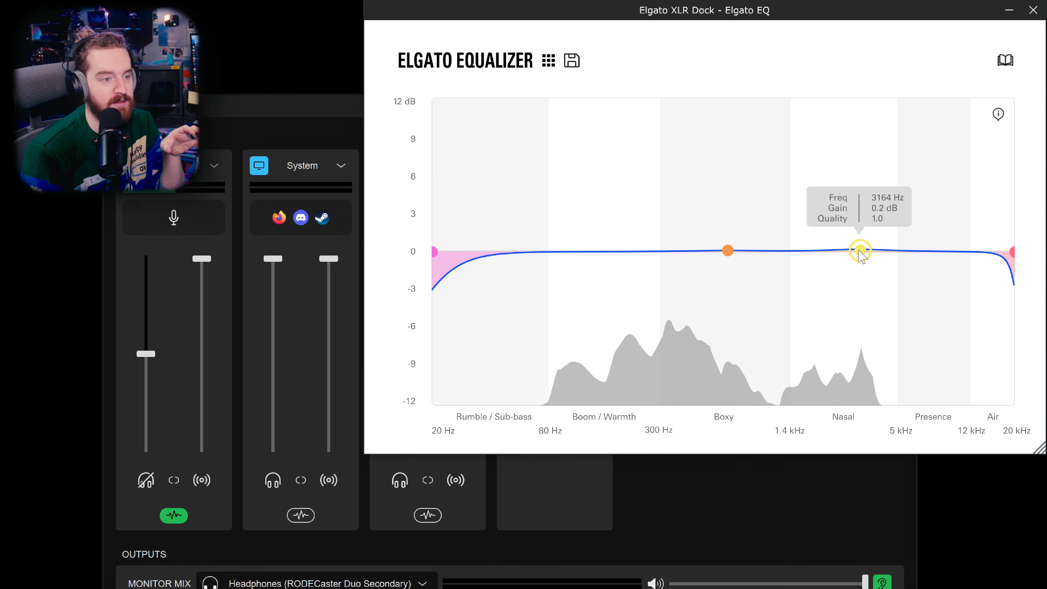
{"action": "left_click_drag", "start_coordinate": [860, 251], "coordinate": [934, 398]}
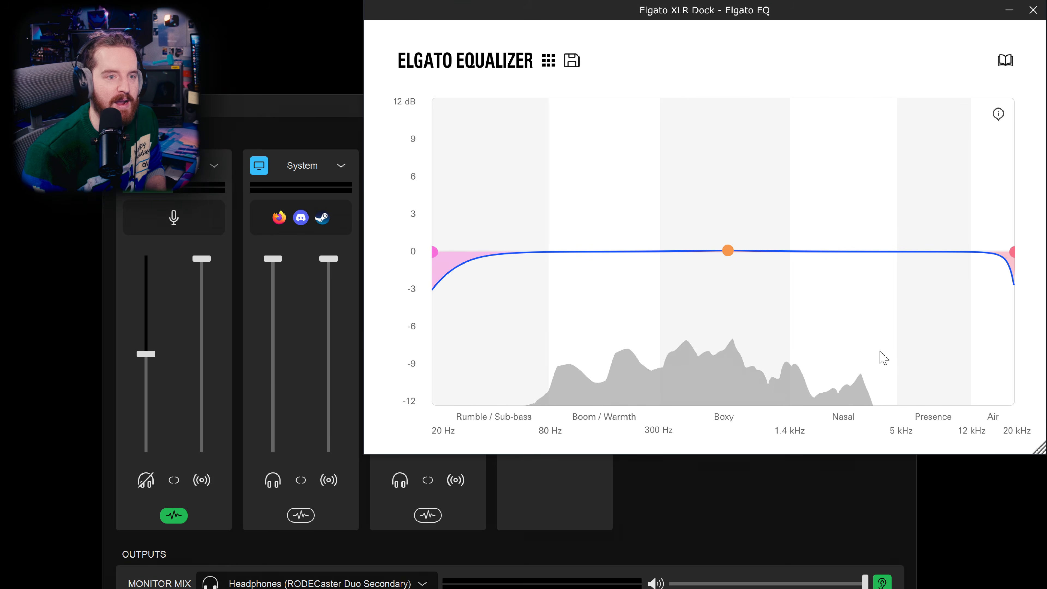
- Play the recorded sample and boost the orange band by about 8.8 dB at 665 Hz
{"action": "left_click", "coordinate": [173, 515]}
{"action": "left_click", "coordinate": [62, 443]}
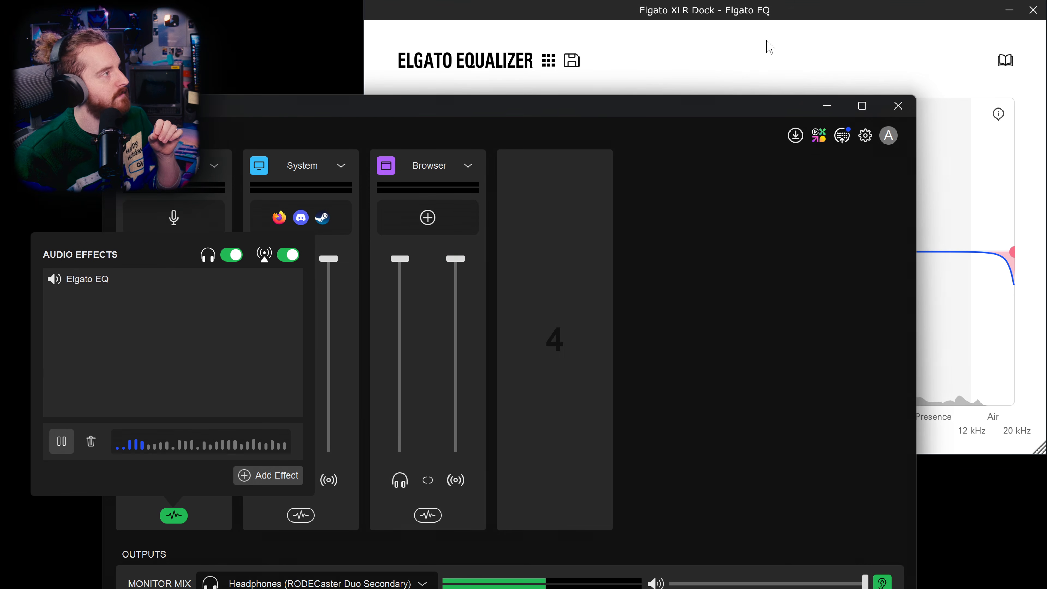
{"action": "left_click", "coordinate": [766, 24]}
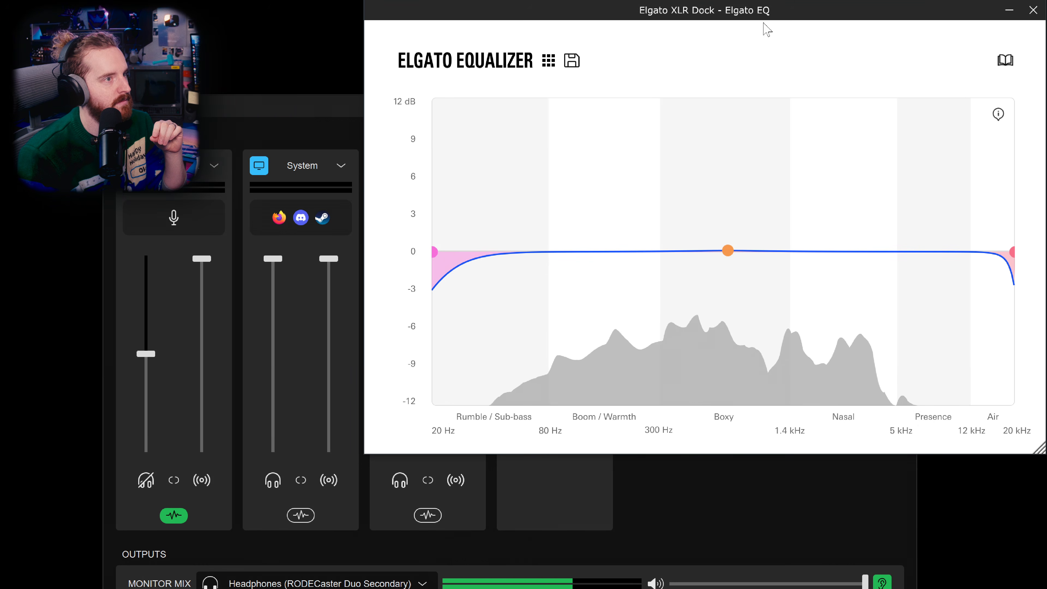
{"action": "left_click_drag", "start_coordinate": [725, 251], "coordinate": [725, 289]}
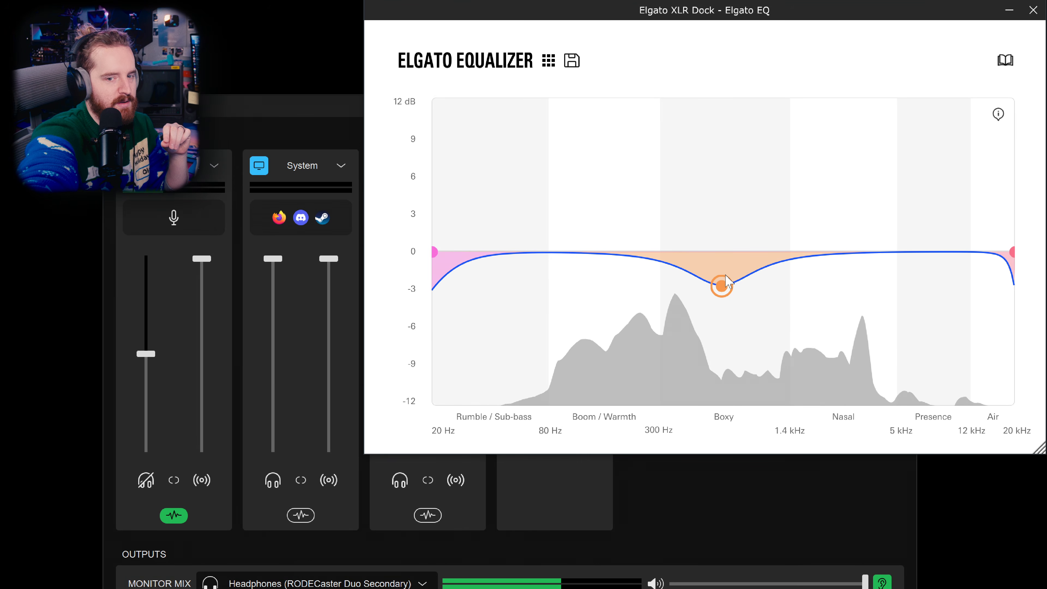
{"action": "left_click_drag", "start_coordinate": [725, 275], "coordinate": [729, 141]}
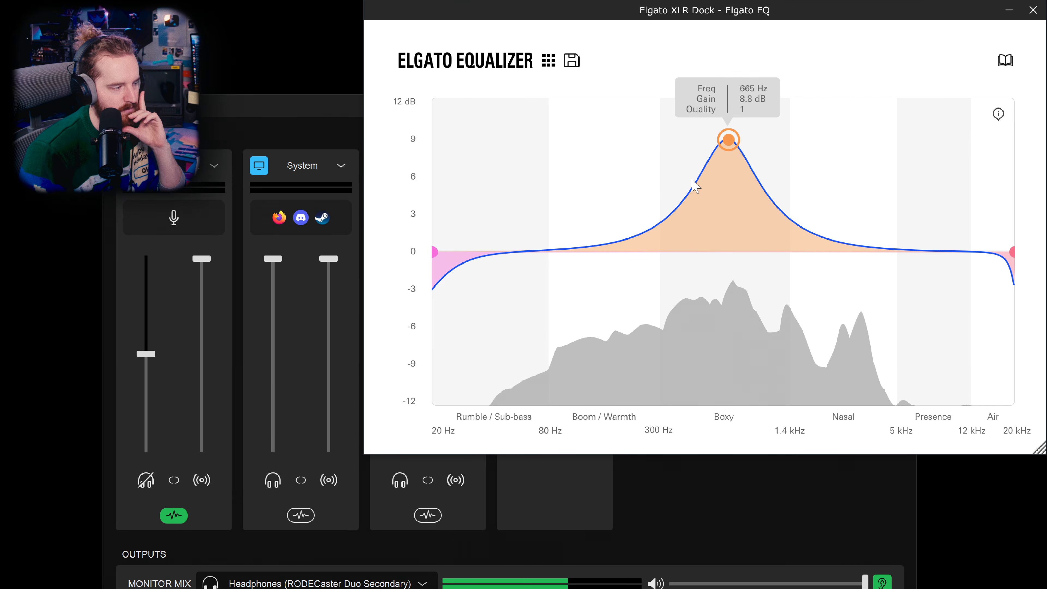
- Sweep the boosted orange band to a lower frequency within the Boxy range and return its gain to about 0 dB
{"action": "left_click", "coordinate": [173, 515]}
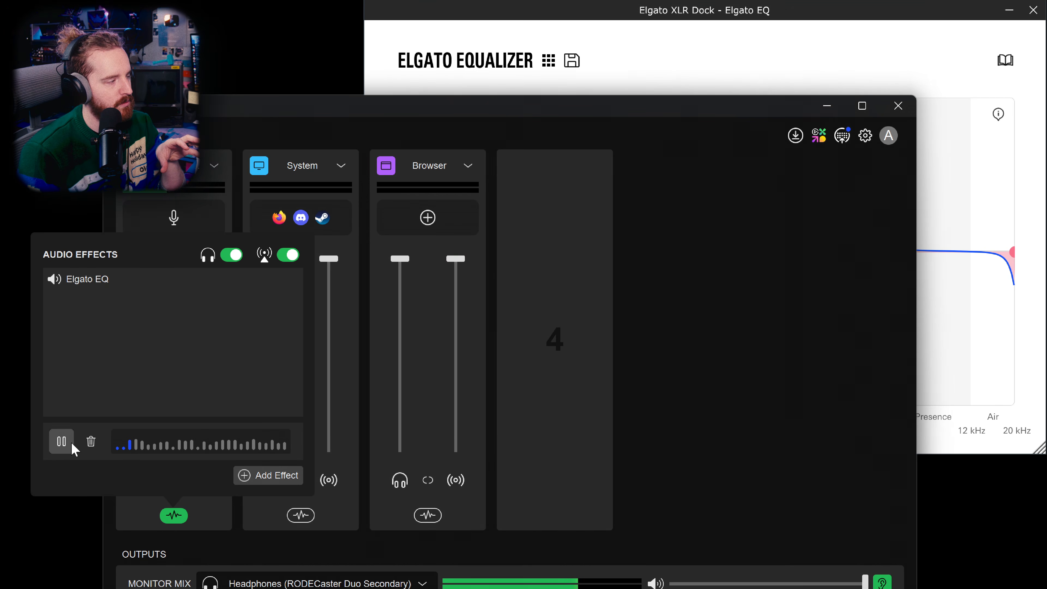
{"action": "left_click", "coordinate": [786, 42]}
{"action": "left_click_drag", "start_coordinate": [730, 145], "coordinate": [704, 254]}
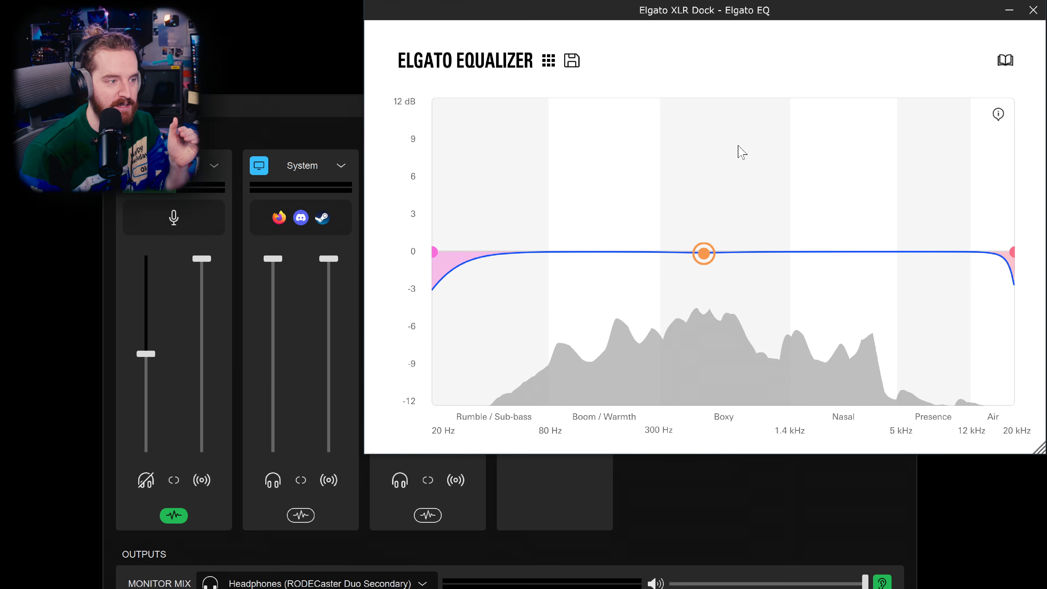
{"action": "left_click", "coordinate": [177, 521]}
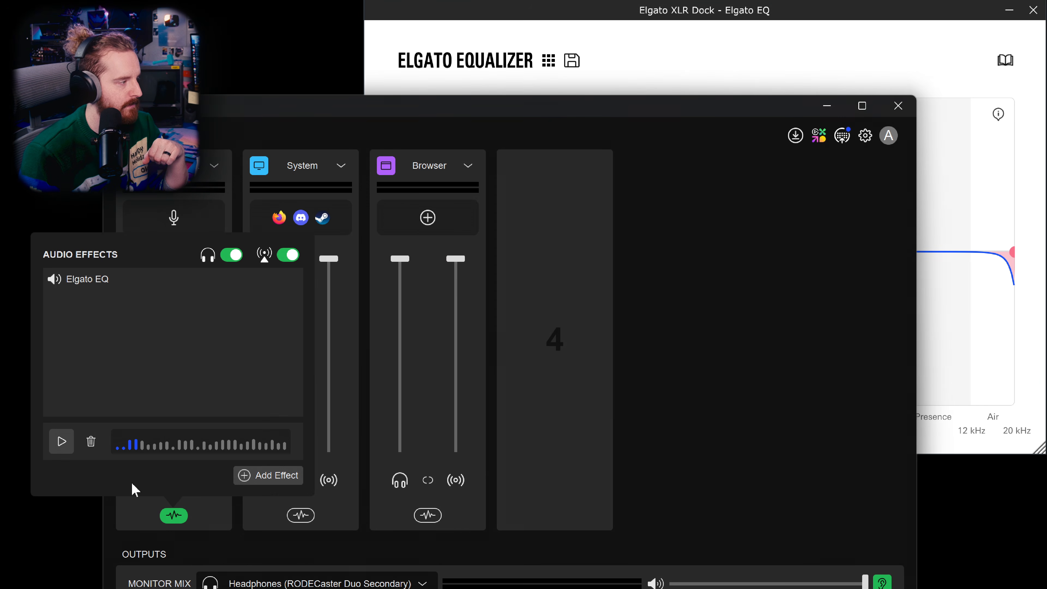
- Cut the orange band by about 3.2 dB at 1335 Hz and add a yellow band cutting about 2.5 dB at 452 Hz
{"action": "left_click", "coordinate": [792, 222]}
{"action": "left_click", "coordinate": [836, 61]}
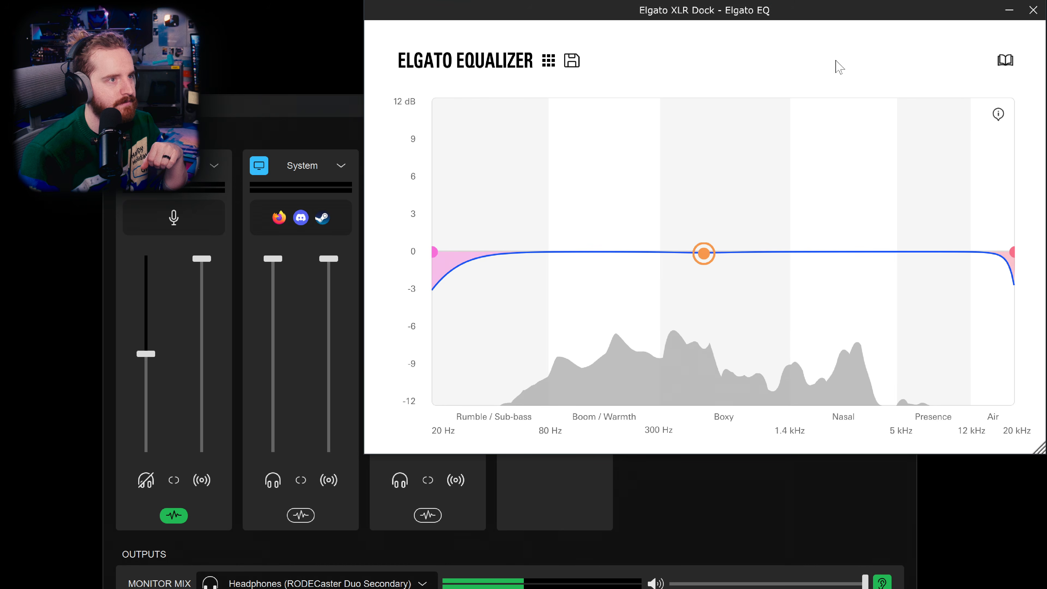
{"action": "left_click_drag", "start_coordinate": [700, 254], "coordinate": [789, 299]}
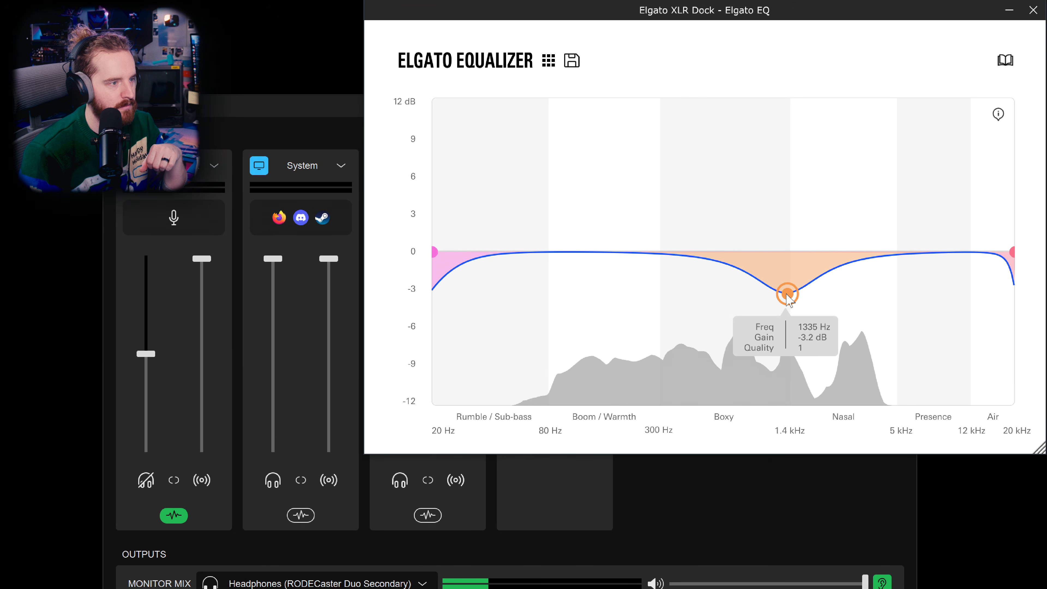
{"action": "left_click_drag", "start_coordinate": [876, 257], "coordinate": [696, 289]}
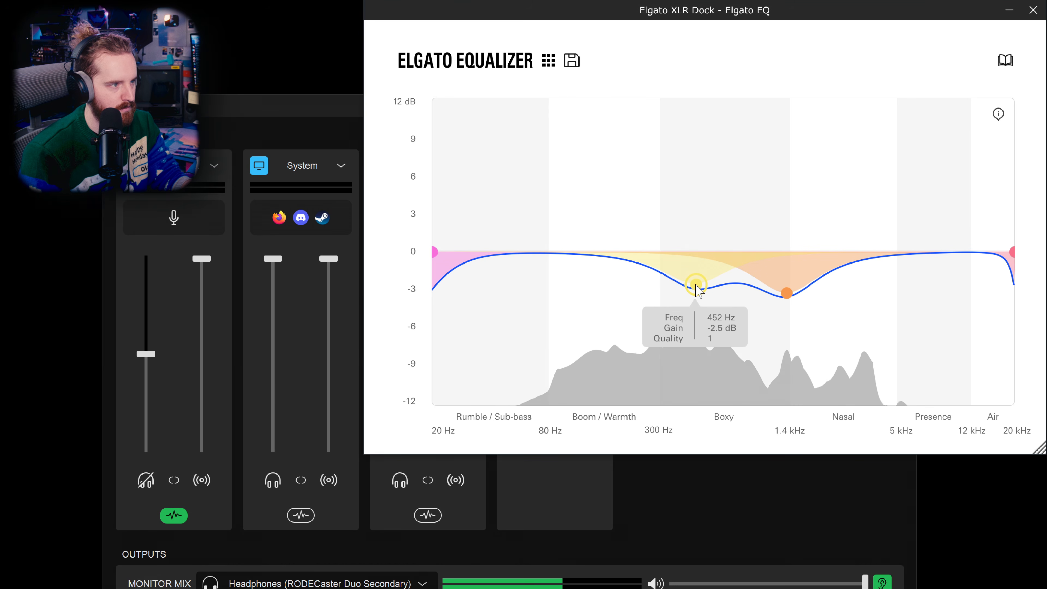
- Move the low-cut band to about 40 Hz and the high-cut band to about 16800 Hz
{"action": "left_click_drag", "start_coordinate": [436, 251], "coordinate": [493, 255]}
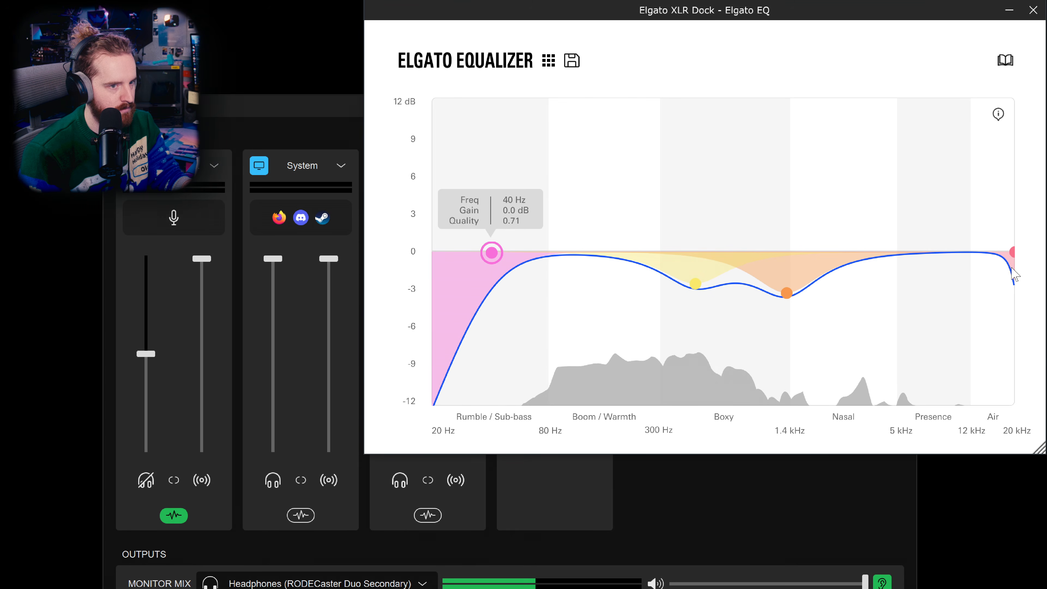
{"action": "left_click_drag", "start_coordinate": [1013, 253], "coordinate": [998, 254]}
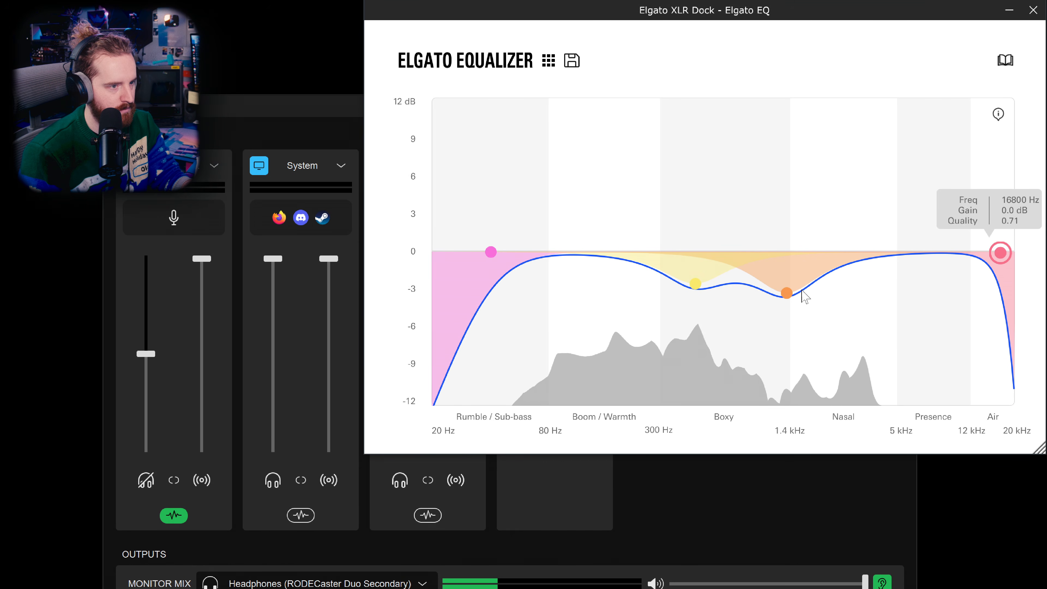
- Fine-tune both mid cuts, with the orange band near 1.3 kHz at about -4 dB and the yellow band slightly deeper near 486 Hz
{"action": "left_click", "coordinate": [787, 293]}
{"action": "left_click_drag", "start_coordinate": [788, 300], "coordinate": [789, 294]}
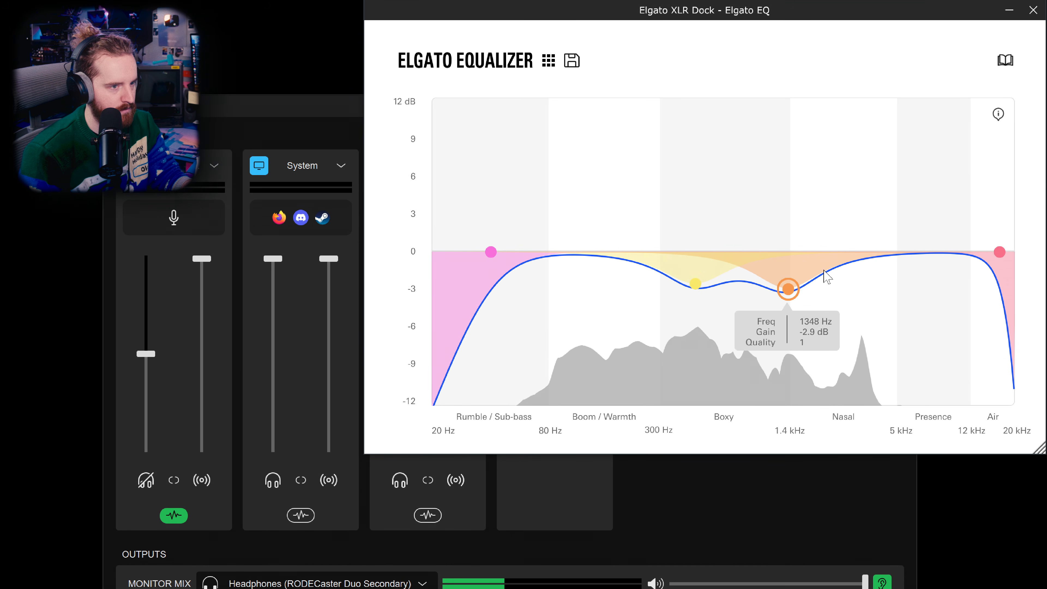
{"action": "left_click", "coordinate": [889, 253]}
{"action": "mouse_move", "coordinate": [889, 253]}
{"action": "left_mouse_down"}
{"action": "mouse_move", "coordinate": [913, 117]}
{"action": "mouse_move", "coordinate": [942, 117]}
{"action": "mouse_move", "coordinate": [626, 145]}
{"action": "mouse_move", "coordinate": [603, 116]}
{"action": "mouse_move", "coordinate": [775, 123]}
{"action": "mouse_move", "coordinate": [883, 171]}
{"action": "mouse_move", "coordinate": [888, 252]}
{"action": "left_mouse_up"}
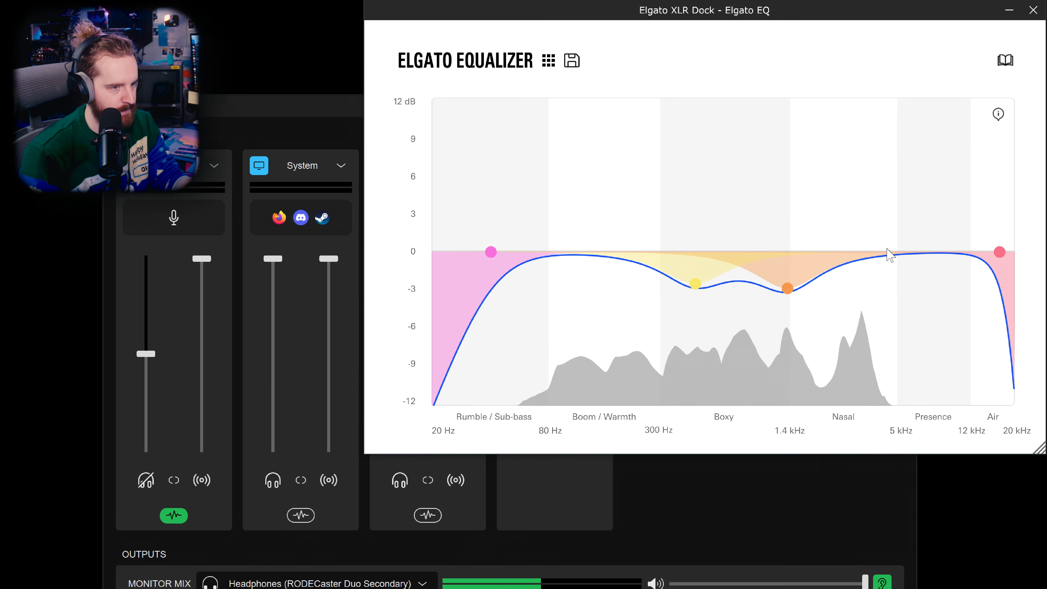
{"action": "mouse_move", "coordinate": [788, 293]}
{"action": "mouse_move", "coordinate": [788, 294]}
{"action": "left_mouse_down"}
{"action": "mouse_move", "coordinate": [796, 379]}
{"action": "mouse_move", "coordinate": [791, 313]}
{"action": "left_mouse_up"}
{"action": "mouse_move", "coordinate": [696, 283]}
{"action": "left_mouse_down"}
{"action": "mouse_move", "coordinate": [700, 340]}
{"action": "mouse_move", "coordinate": [702, 291]}
{"action": "left_mouse_up"}
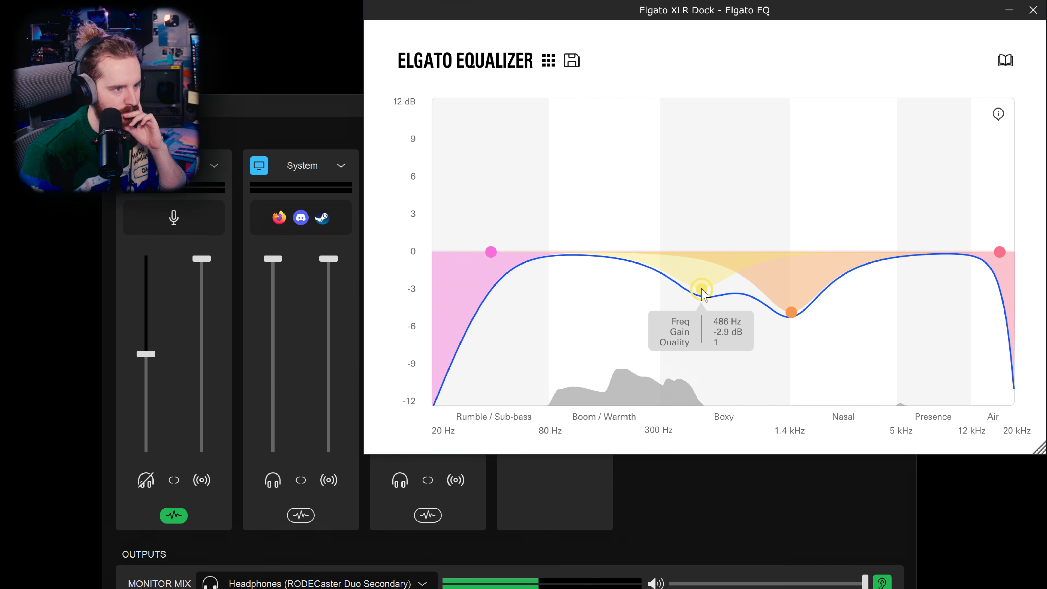
{"action": "left_click_drag", "start_coordinate": [791, 312], "coordinate": [787, 302]}
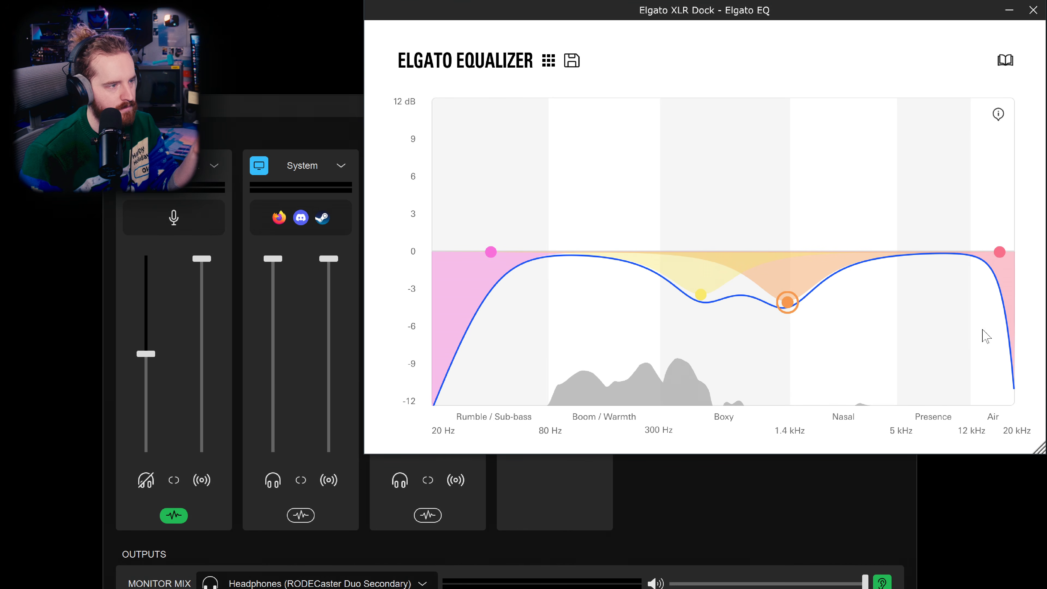
- Lower the low-cut frequency slightly, save the curve as a preset named SM7b EposVox, and return to the equalizer graph
{"action": "left_click", "coordinate": [228, 445]}
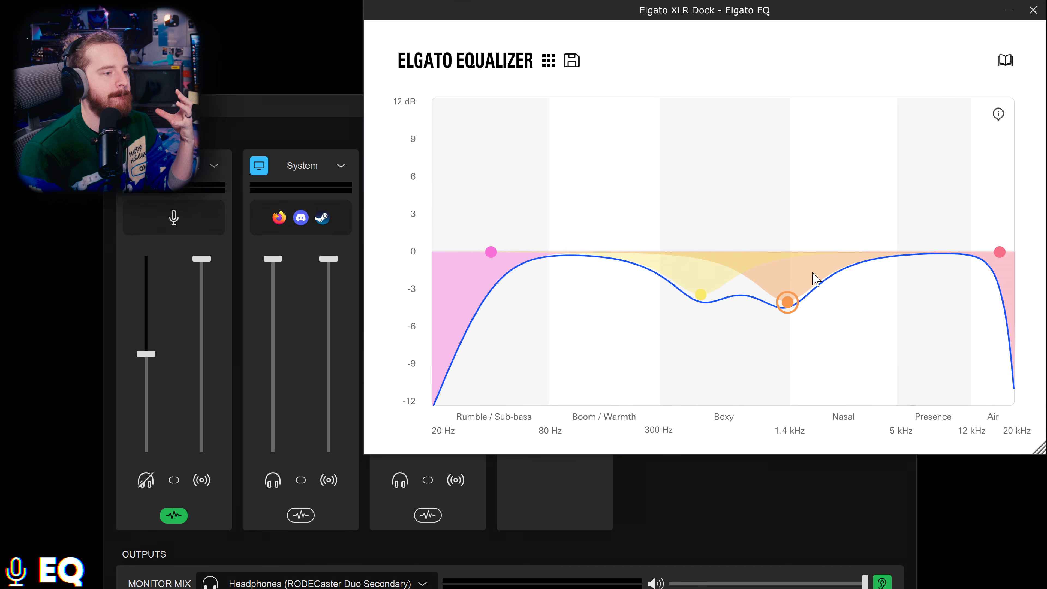
{"action": "left_click_drag", "start_coordinate": [491, 252], "coordinate": [483, 253]}
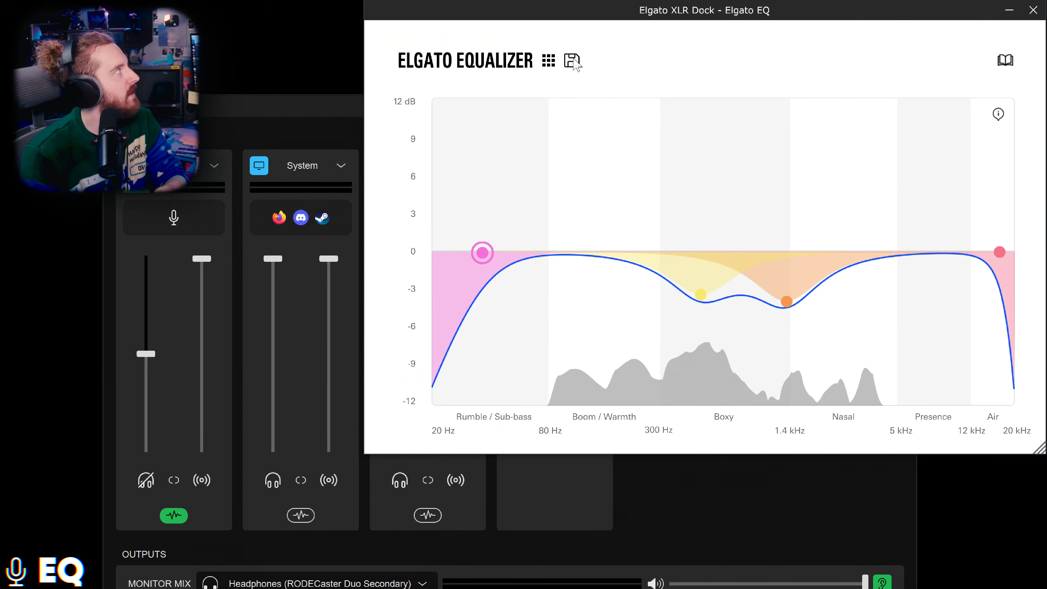
{"action": "left_click", "coordinate": [572, 61]}
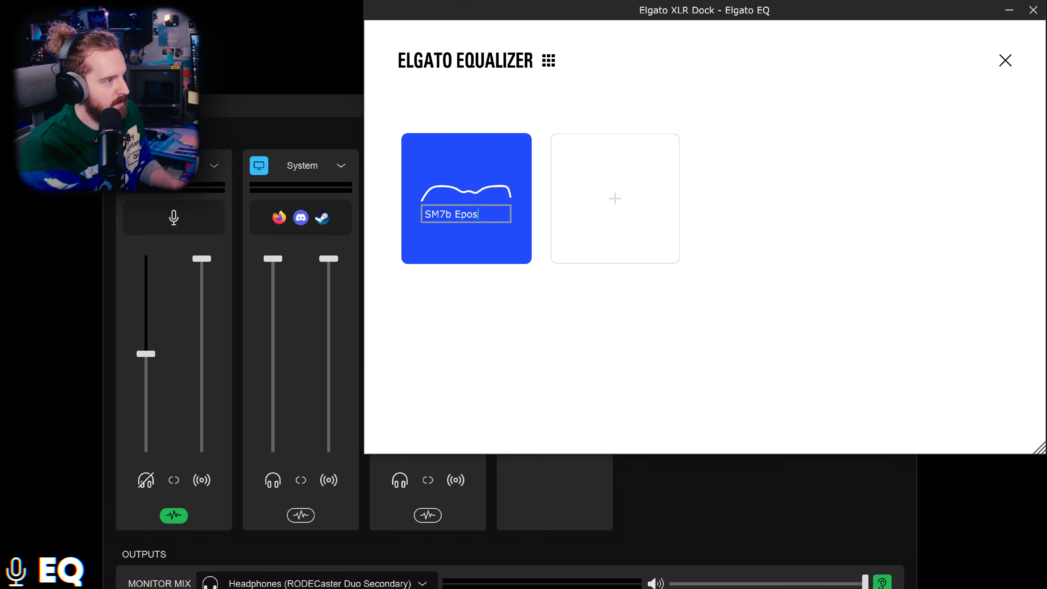
{"action": "key", "text": "Return"}
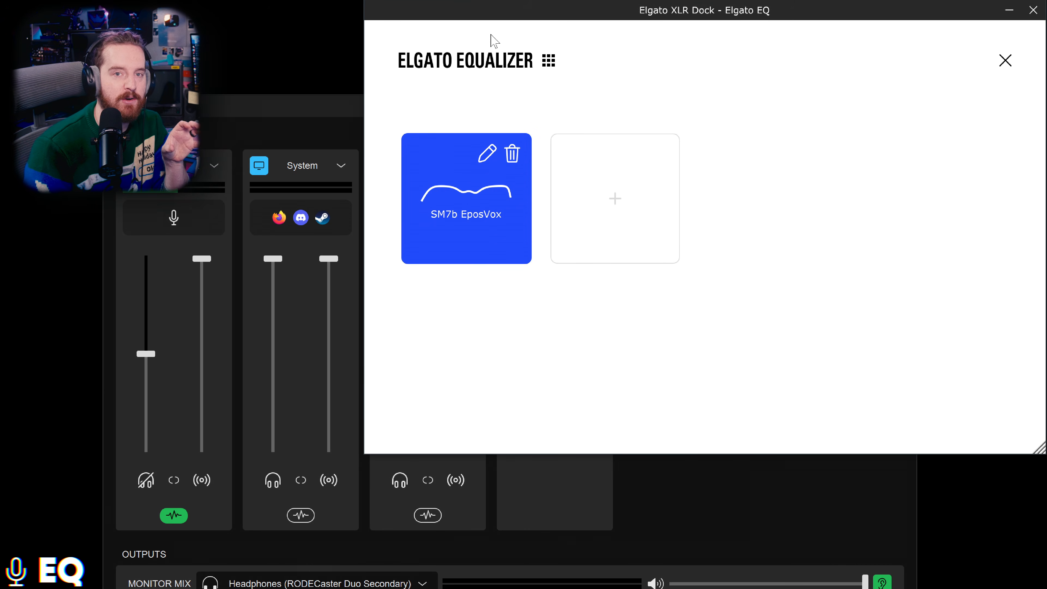
{"action": "left_click", "coordinate": [550, 65]}
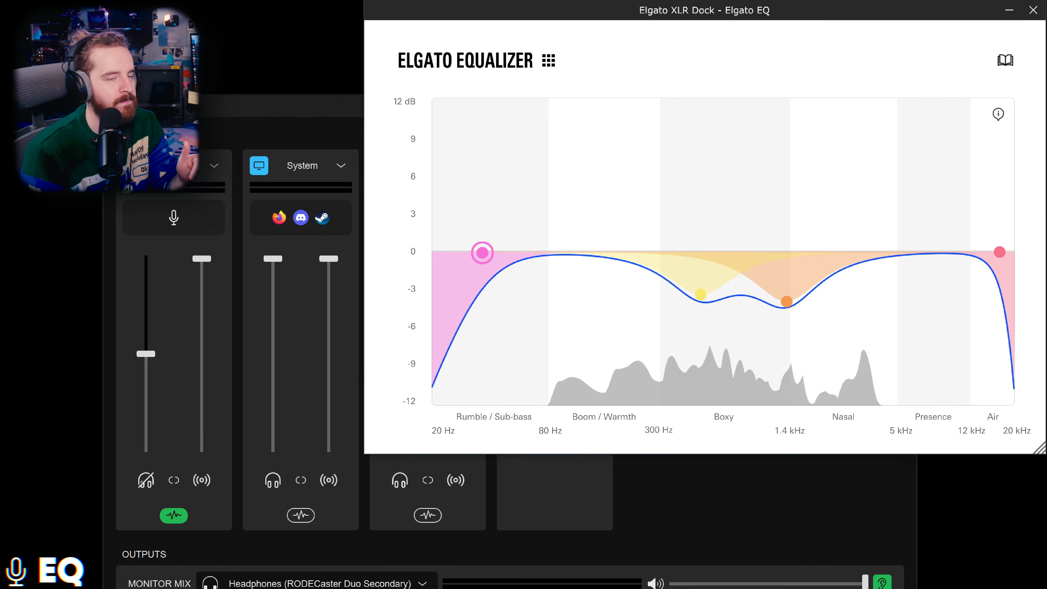
- Close the equalizer and add an Elgato Compressor effect to the microphone channel
{"action": "left_click", "coordinate": [1034, 10]}
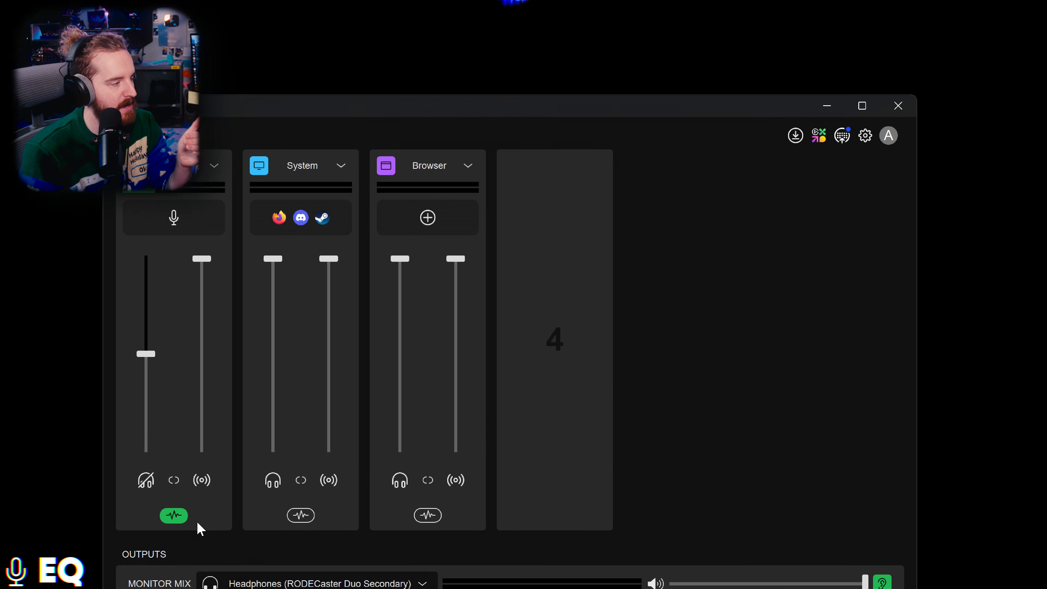
{"action": "left_click", "coordinate": [175, 515]}
{"action": "left_click", "coordinate": [272, 476]}
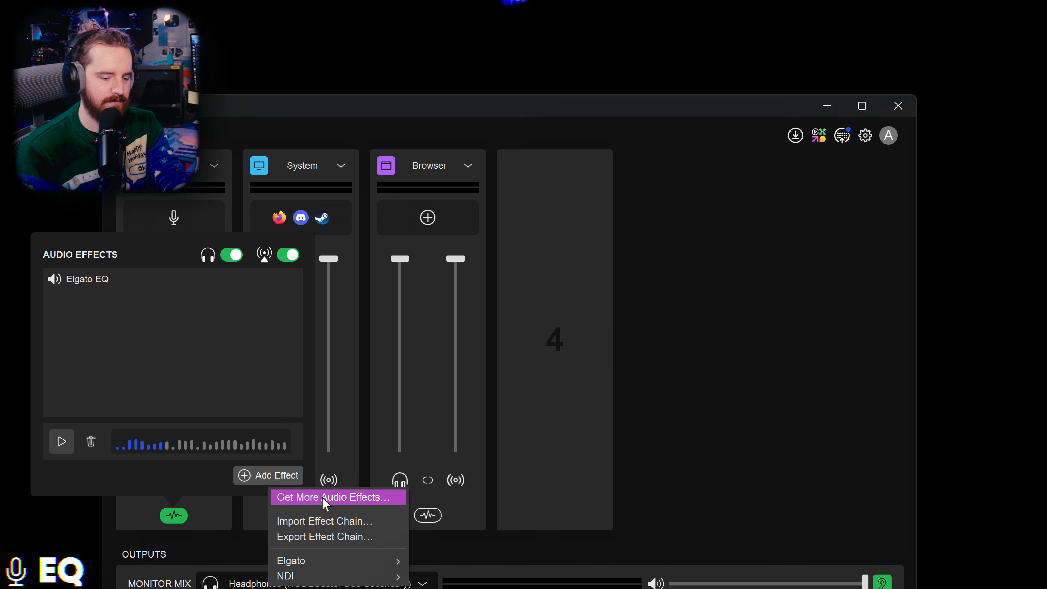
{"action": "mouse_move", "coordinate": [367, 561]}
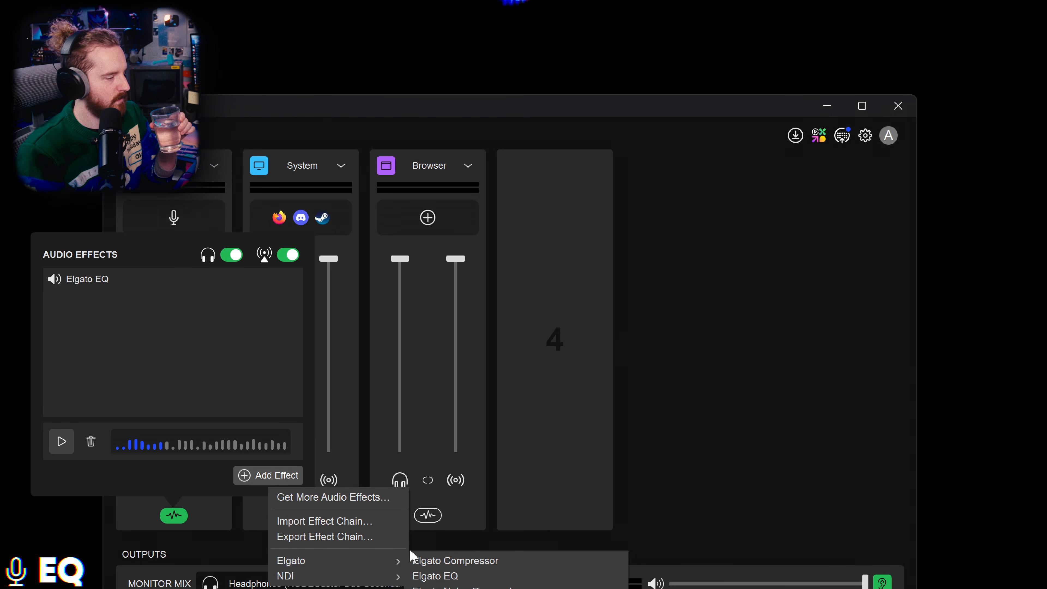
{"action": "left_click", "coordinate": [423, 562]}
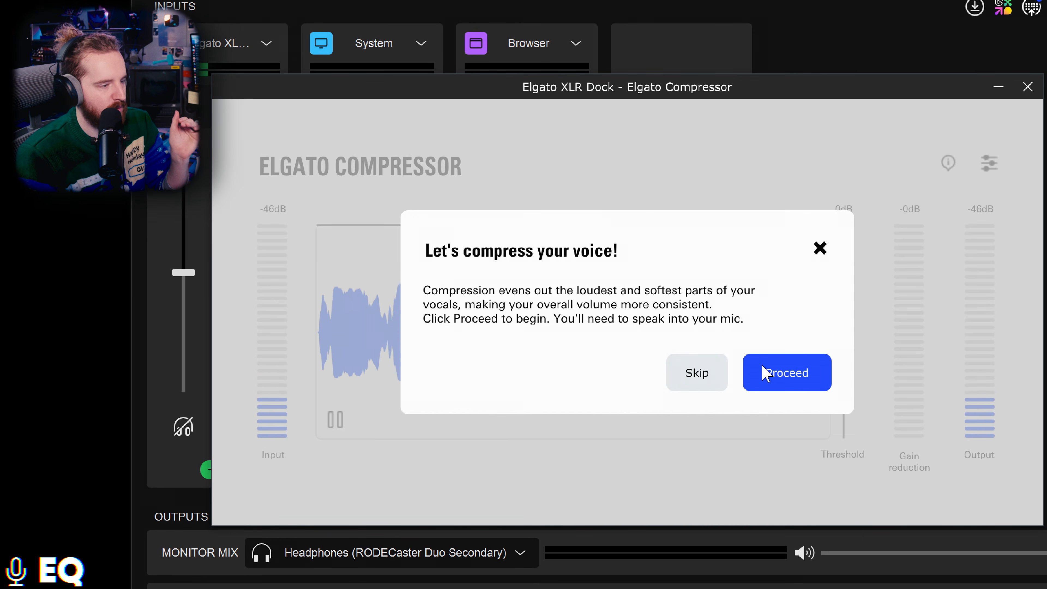
- Start the compressor's guided setup, rerecord the spoken sample until it is usable, and proceed to the compression stage
{"action": "left_click", "coordinate": [763, 373]}
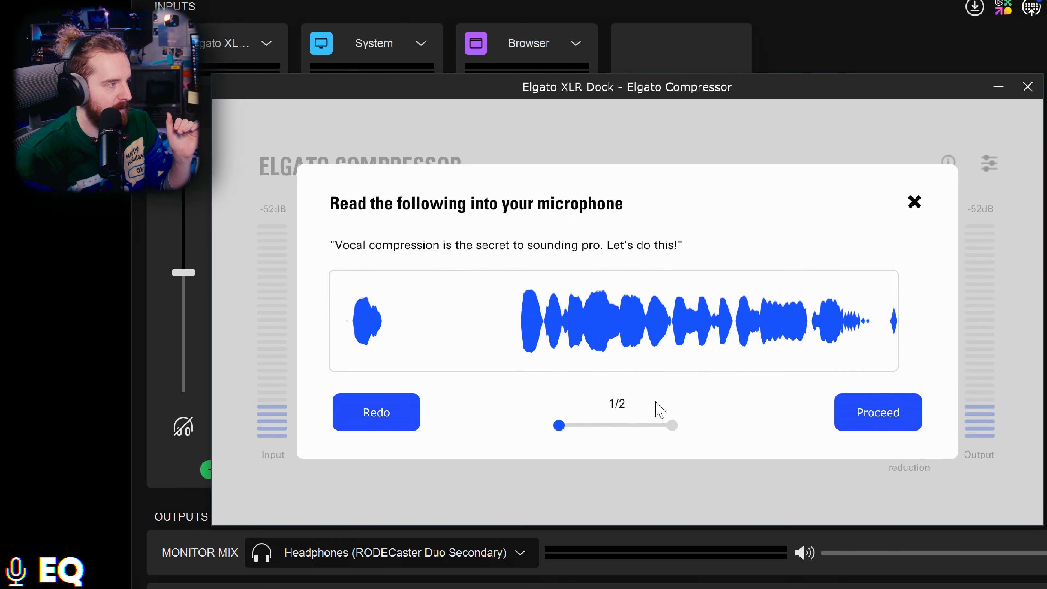
{"action": "left_click", "coordinate": [406, 412]}
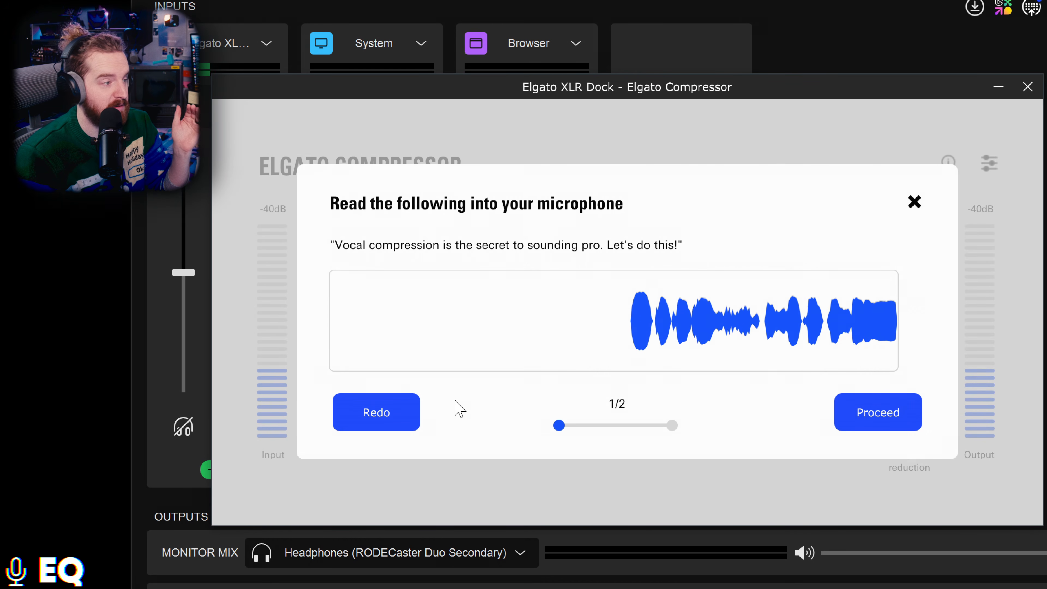
{"action": "left_click", "coordinate": [395, 417]}
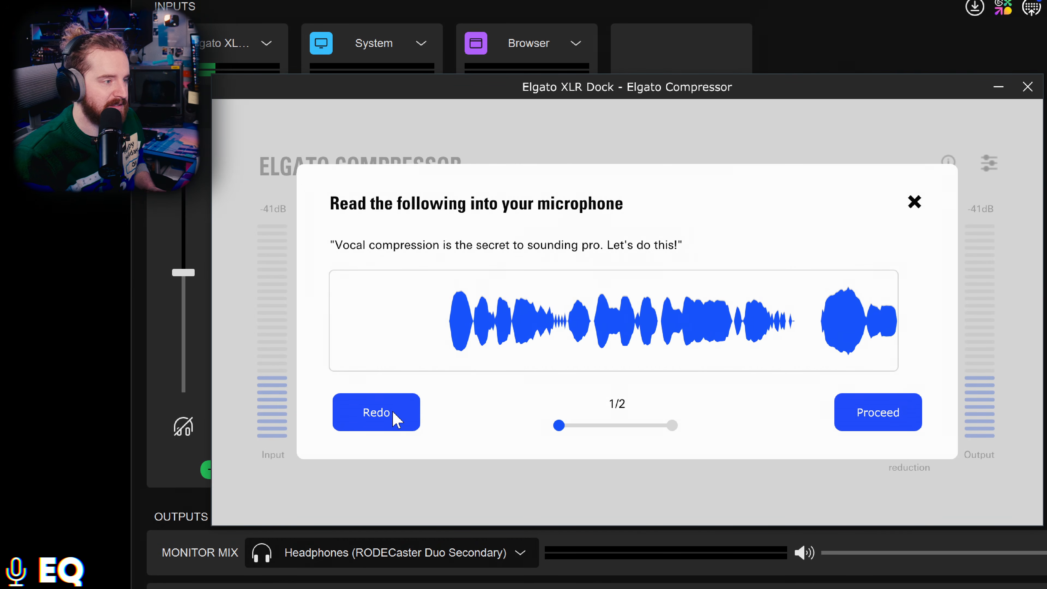
{"action": "left_click", "coordinate": [894, 418]}
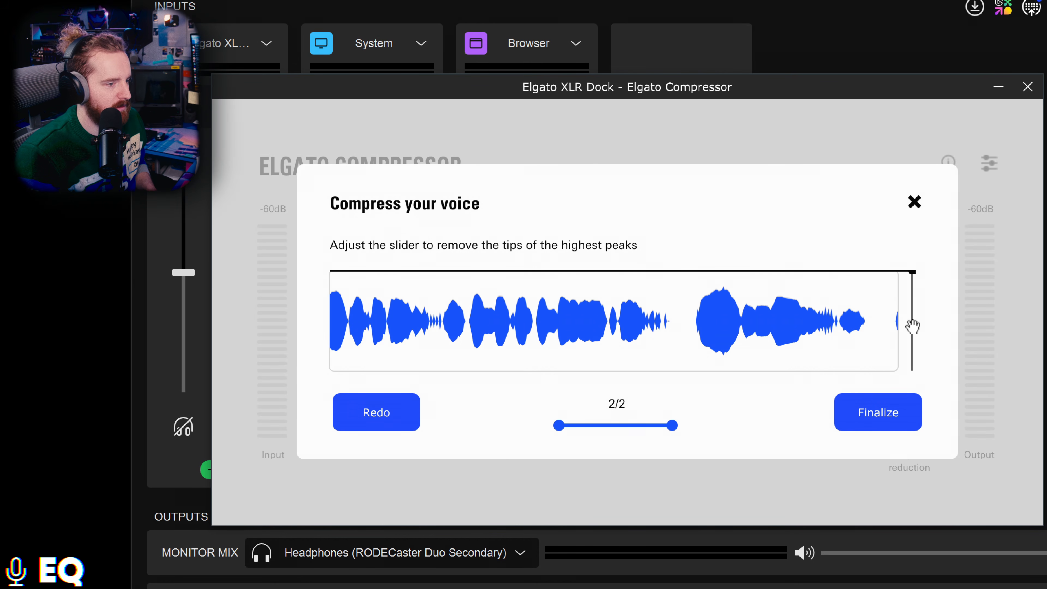
- Try the compression slider at the waveform's middle and near its peaks, and return it to its highest point
{"action": "left_click_drag", "start_coordinate": [912, 272], "coordinate": [921, 326]}
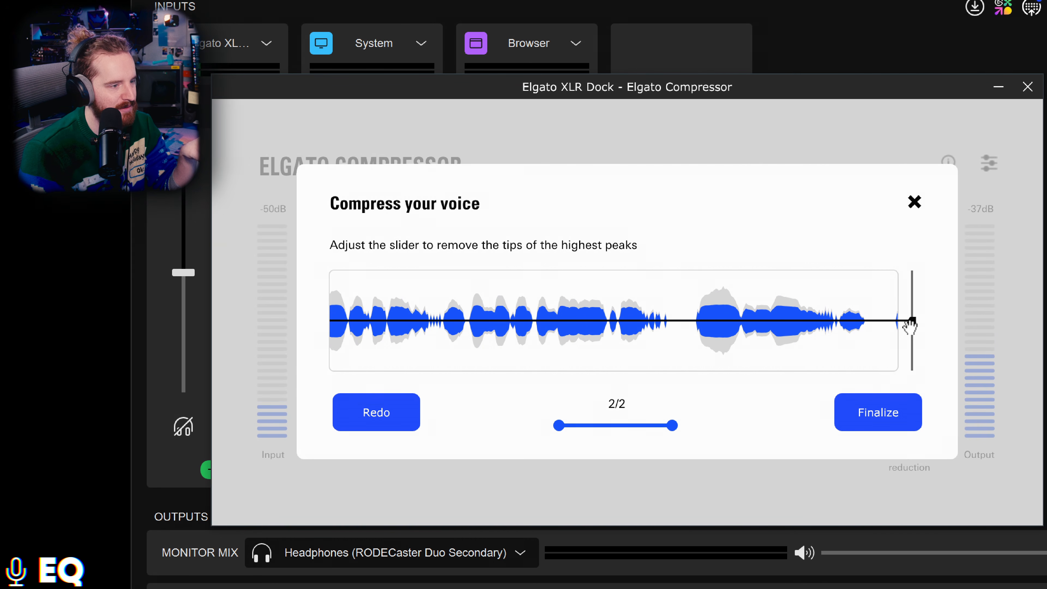
{"action": "left_click_drag", "start_coordinate": [905, 321], "coordinate": [913, 292]}
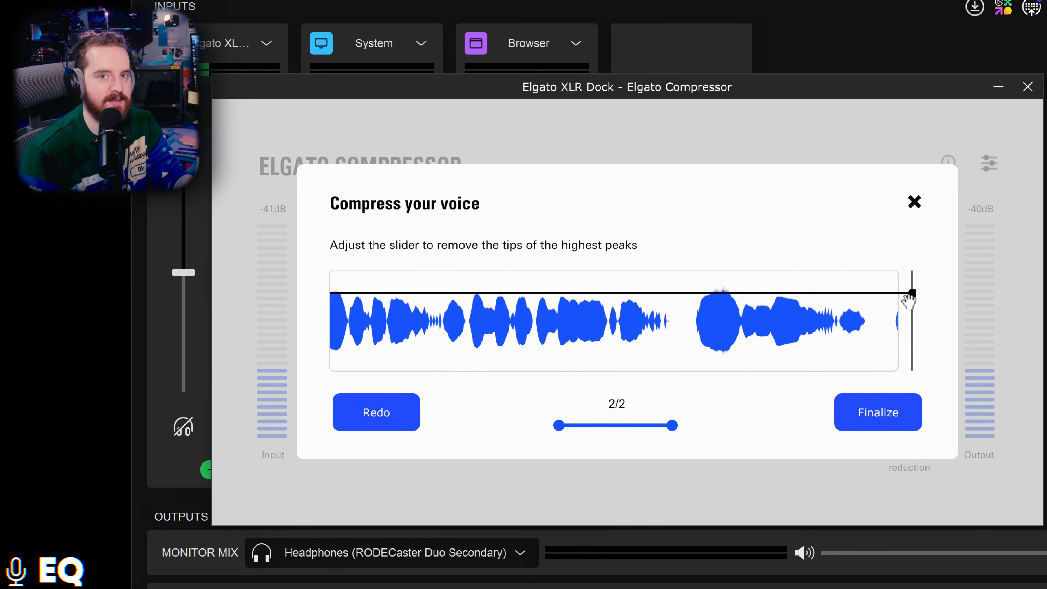
{"action": "left_click_drag", "start_coordinate": [907, 287], "coordinate": [912, 257]}
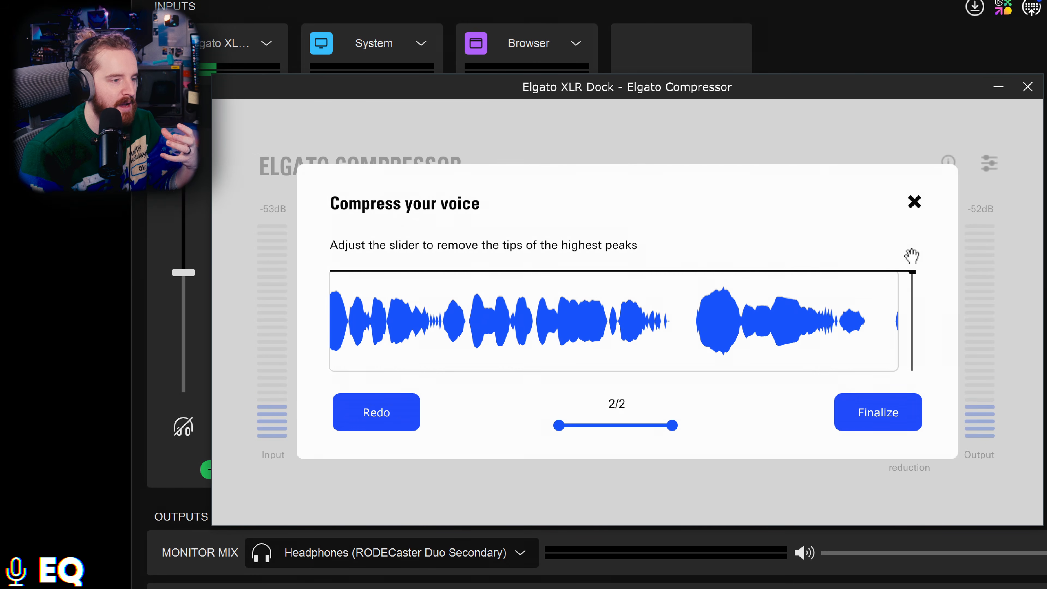
- Redo the voice sample, lower the compression slider until it trims only the highest peaks, and finalize the setup
{"action": "left_click", "coordinate": [390, 428]}
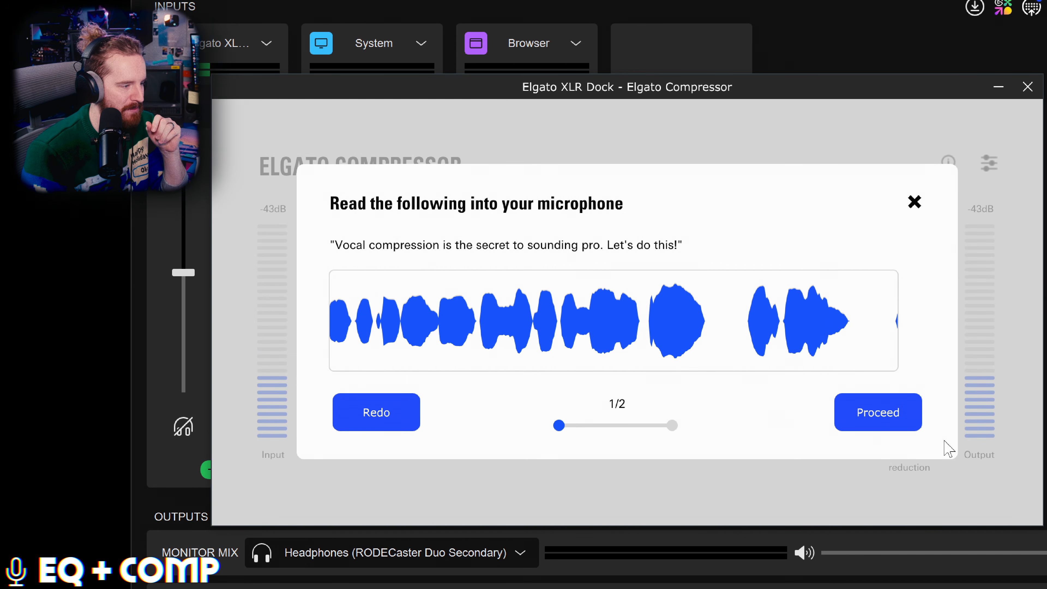
{"action": "left_click", "coordinate": [913, 418]}
{"action": "left_click_drag", "start_coordinate": [916, 273], "coordinate": [919, 293]}
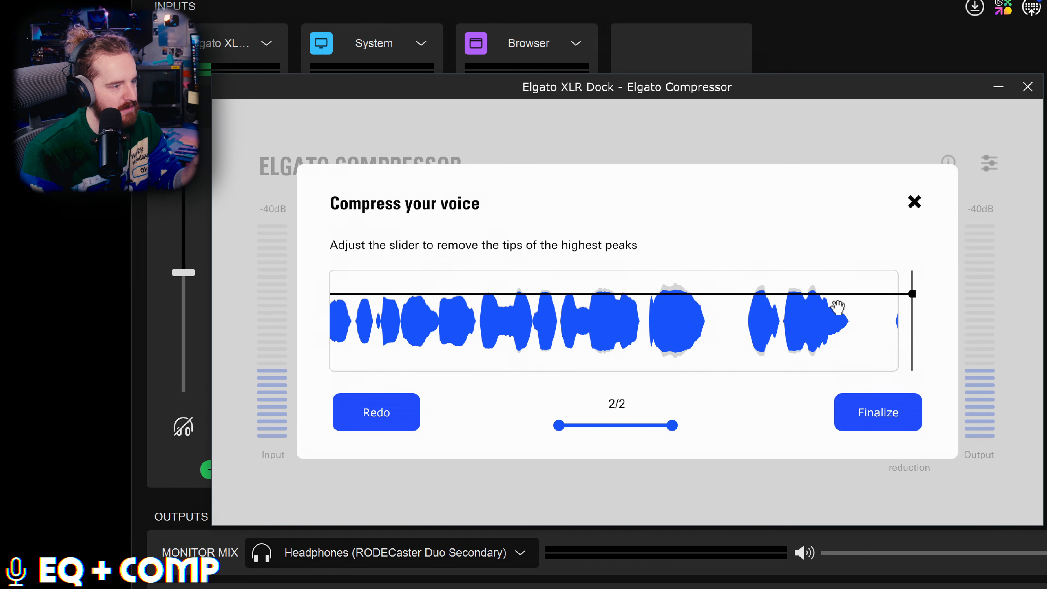
{"action": "left_click_drag", "start_coordinate": [911, 295], "coordinate": [899, 297]}
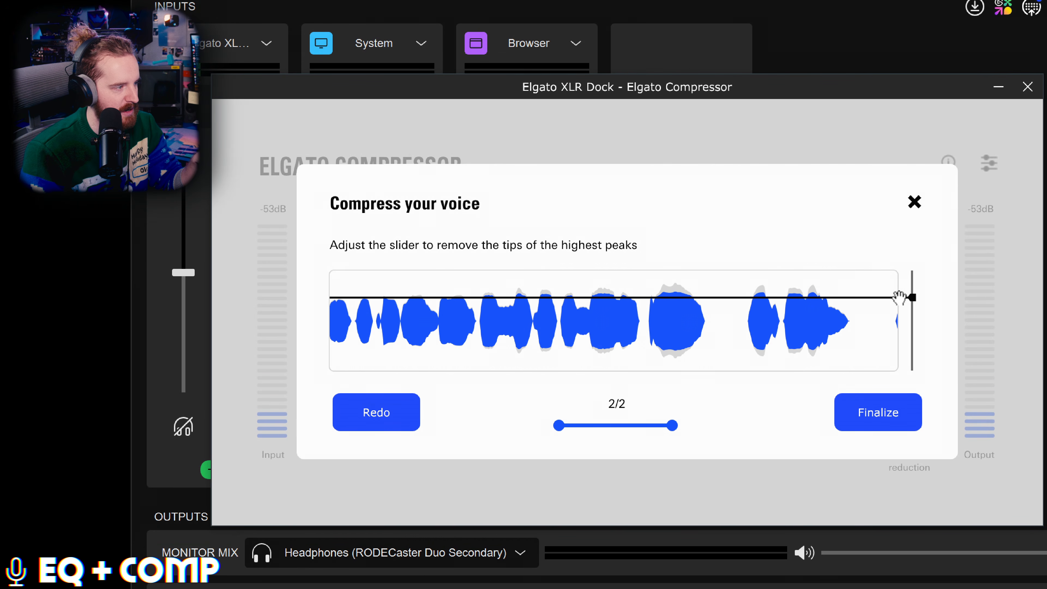
{"action": "left_click", "coordinate": [871, 418]}
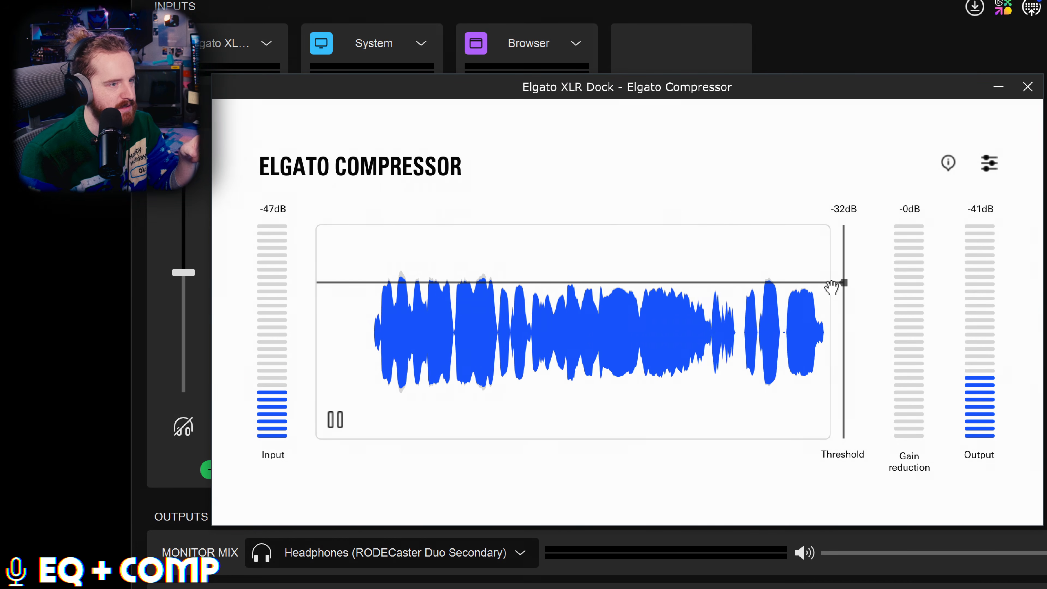
- Set the compression ratio to 3.5:1 in the compressor's advanced settings and close them
{"action": "left_click", "coordinate": [989, 163]}
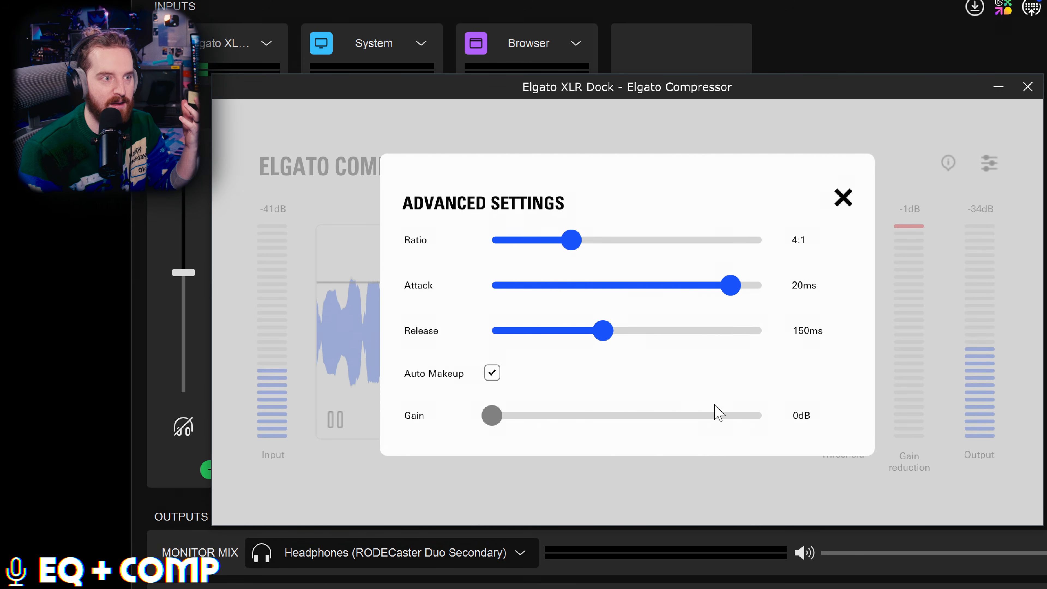
{"action": "left_click_drag", "start_coordinate": [571, 240], "coordinate": [563, 240]}
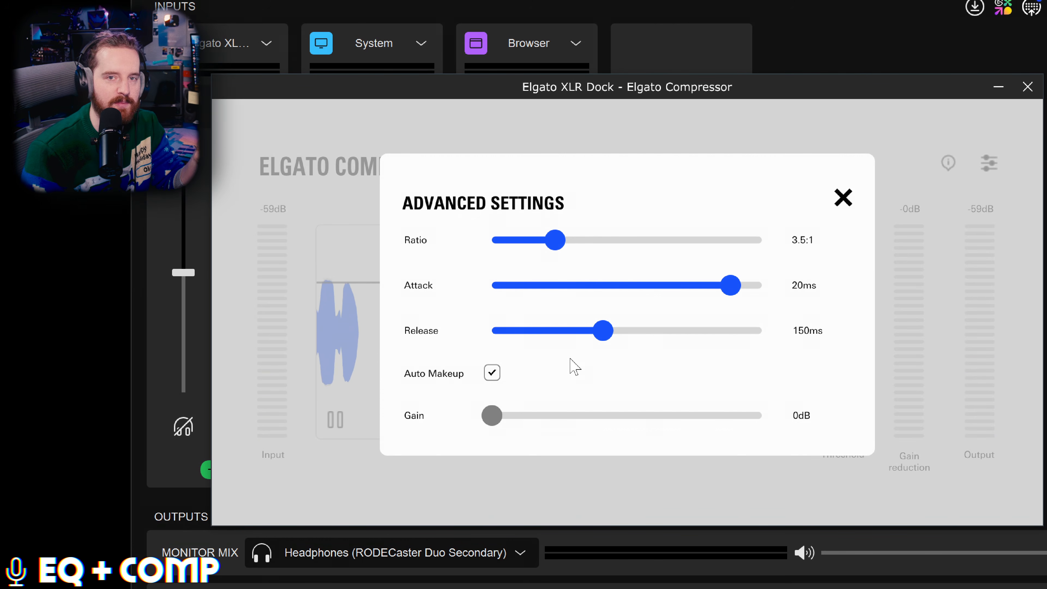
{"action": "left_click", "coordinate": [843, 200]}
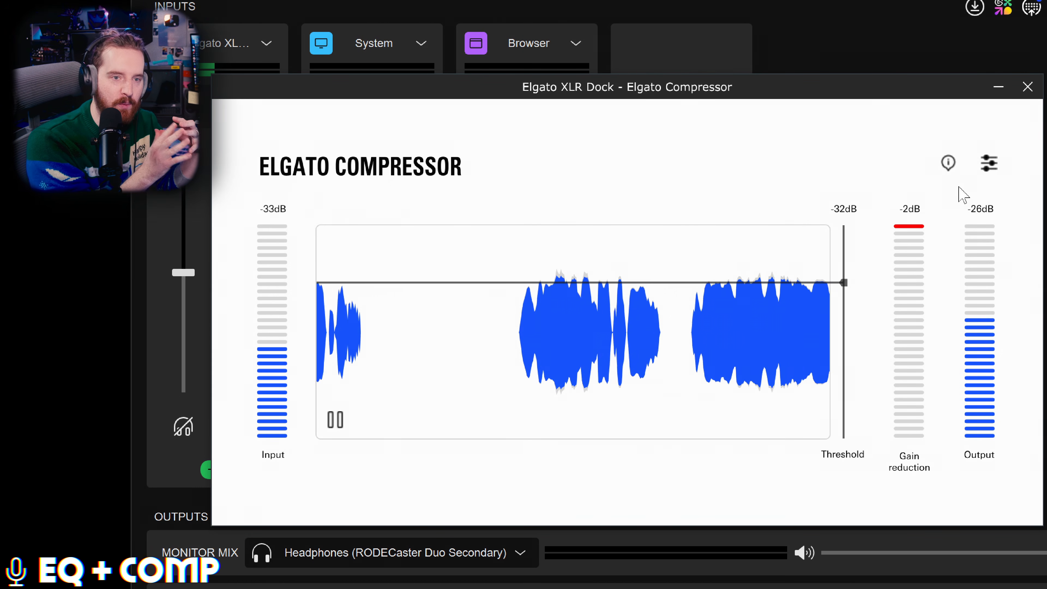
- Turn off Auto Makeup in the compressor's advanced settings, raise the gain manually, and close the settings
{"action": "left_click", "coordinate": [989, 163]}
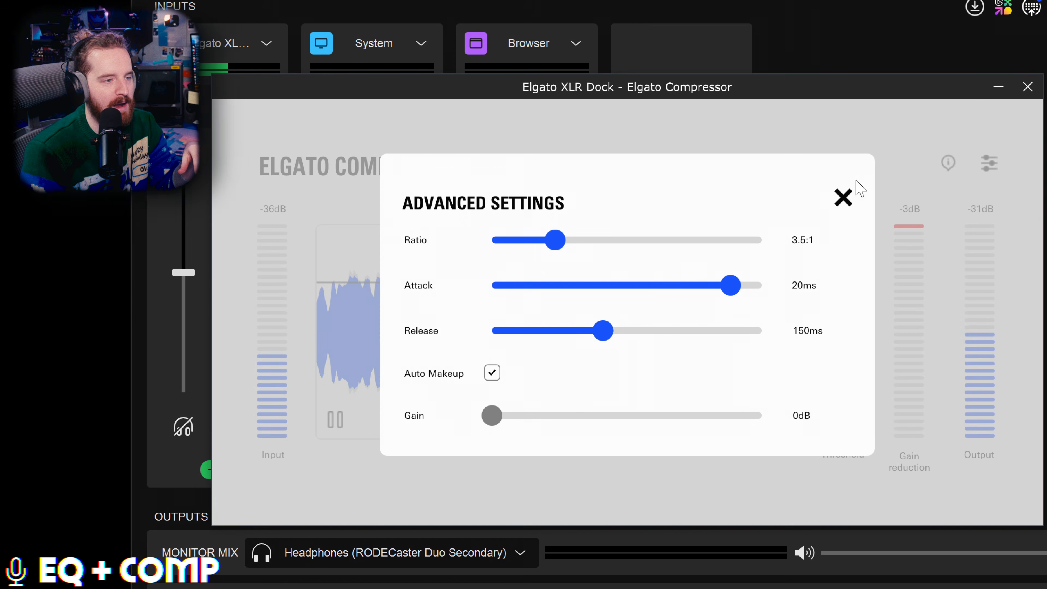
{"action": "left_click", "coordinate": [492, 372]}
{"action": "left_click_drag", "start_coordinate": [492, 417], "coordinate": [709, 430]}
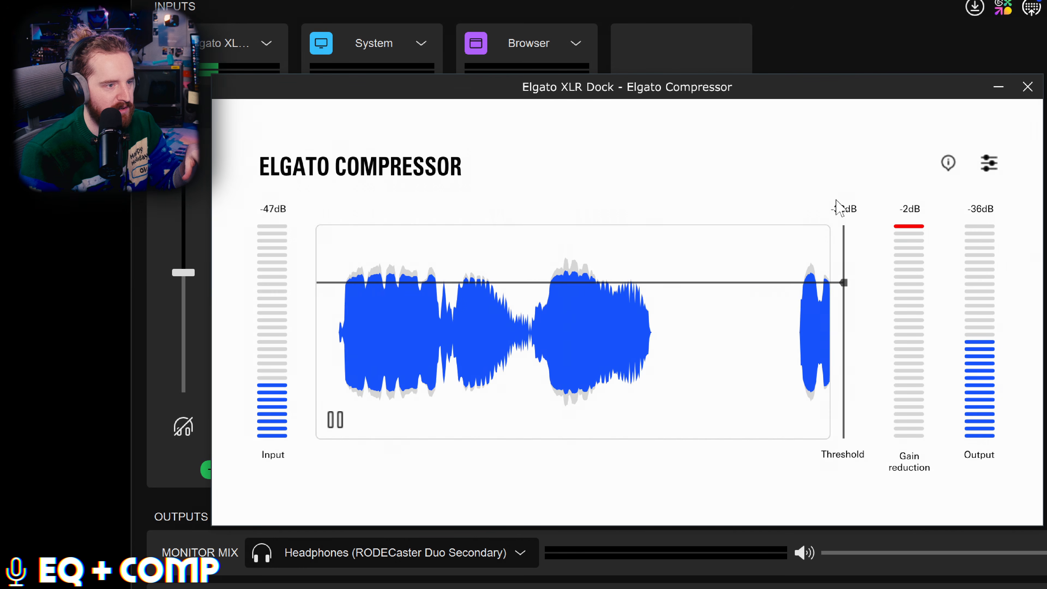
{"action": "left_click", "coordinate": [839, 199]}
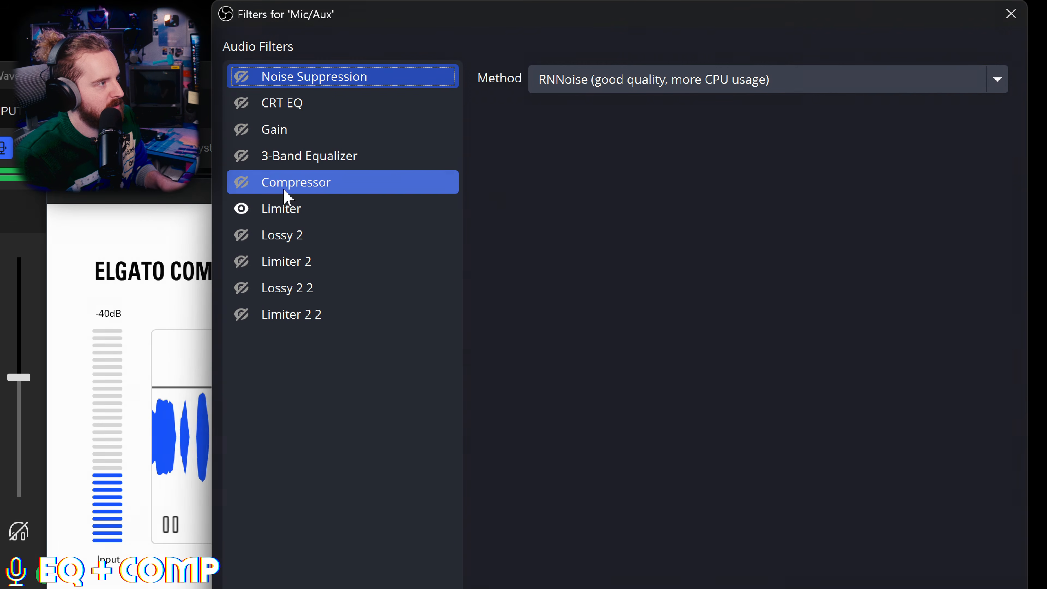
- Select the Limiter in the OBS audio filters for Mic/Aux to look at its settings
{"action": "left_click", "coordinate": [285, 205]}
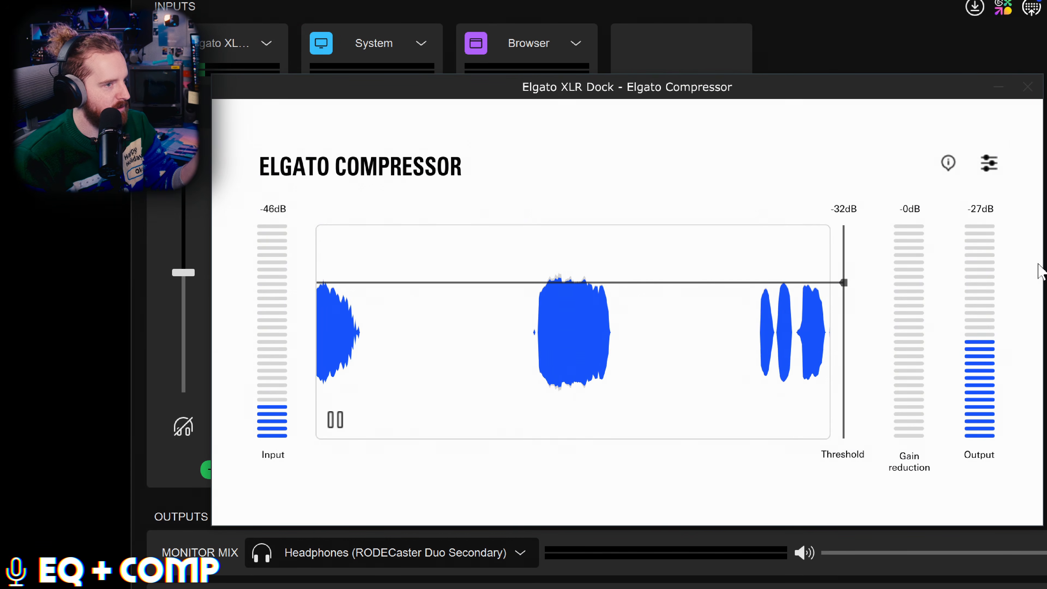
- Leave the compressor window in Wave Link, listen to part of the recorded voice sample from the microphone's audio effects, and dismiss the effects list
{"action": "left_click", "coordinate": [1027, 87]}
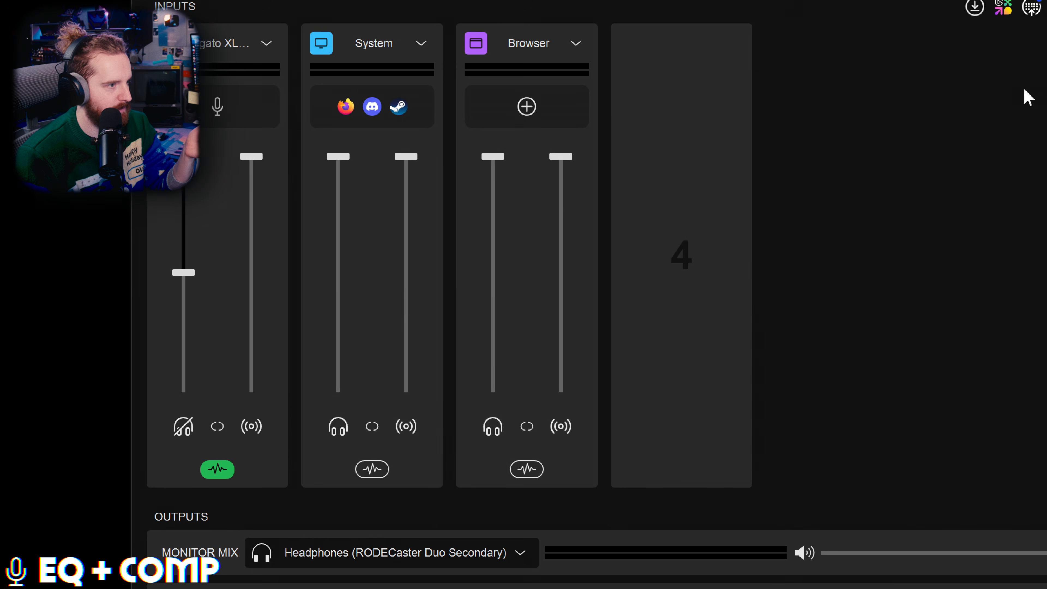
{"action": "left_click", "coordinate": [217, 469]}
{"action": "left_click", "coordinate": [80, 380]}
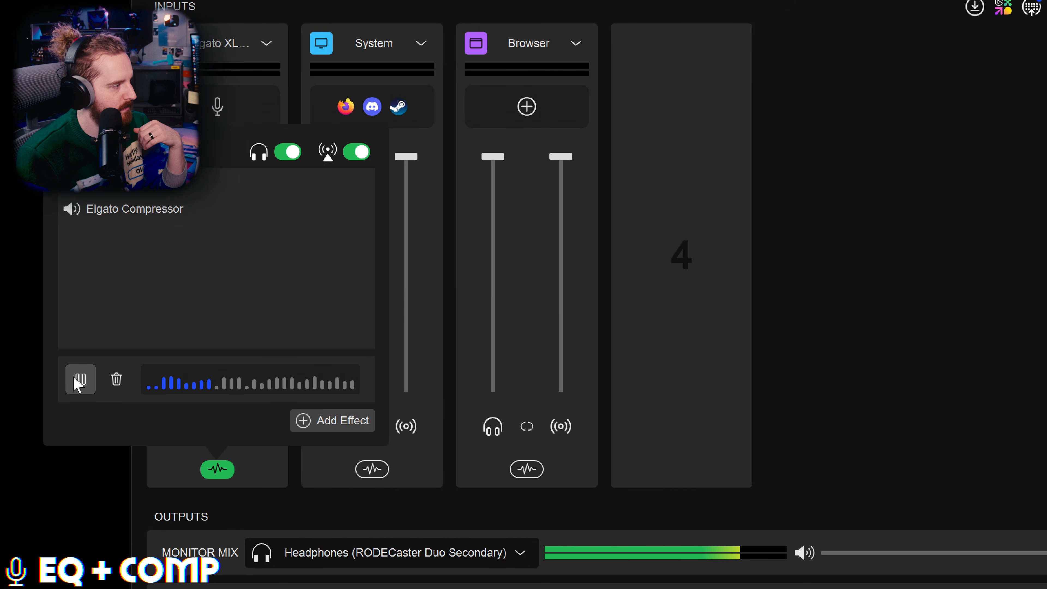
{"action": "left_click", "coordinate": [79, 380]}
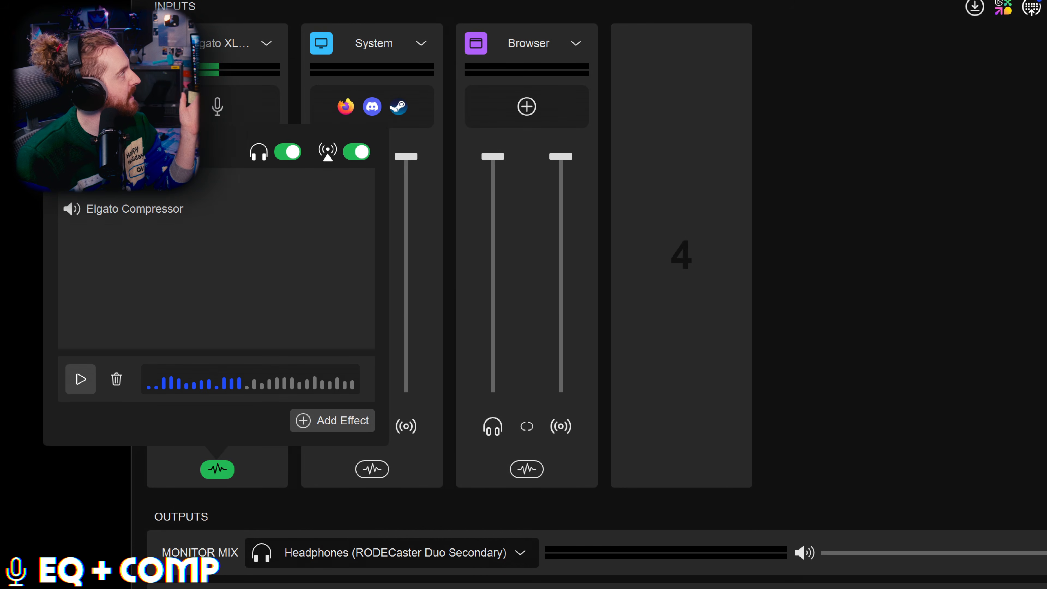
{"action": "key", "text": "Escape"}
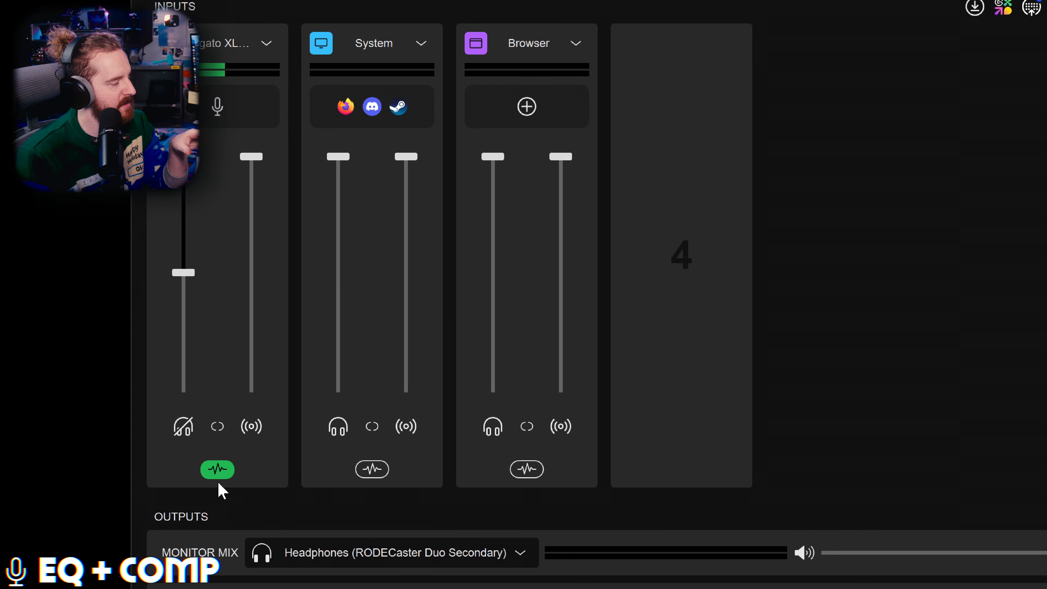
- Lower the manual gain in the Elgato Compressor's advanced settings and close the compressor
{"action": "left_click", "coordinate": [217, 469]}
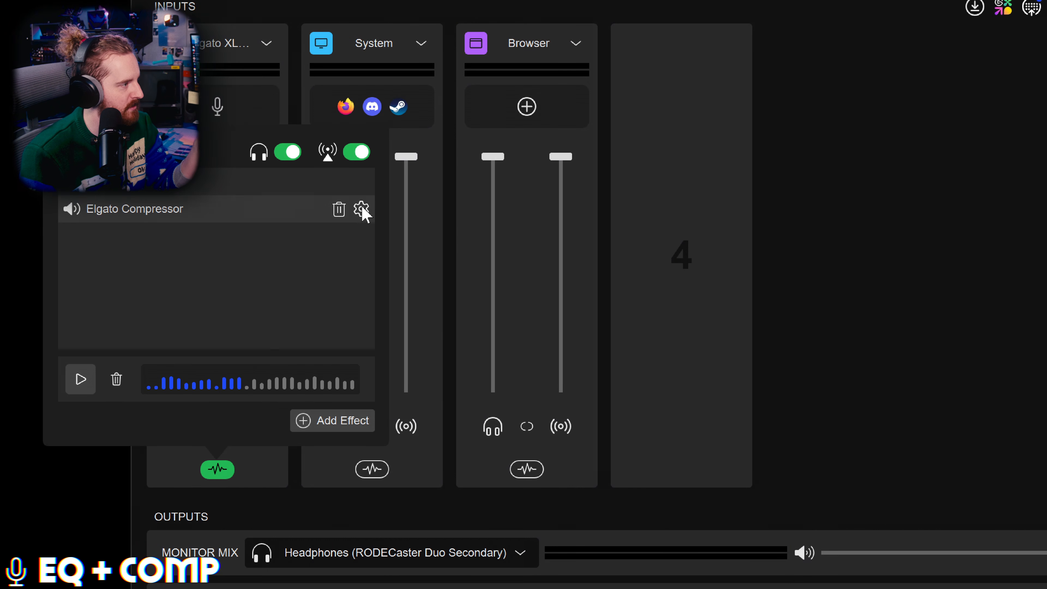
{"action": "left_click", "coordinate": [361, 210]}
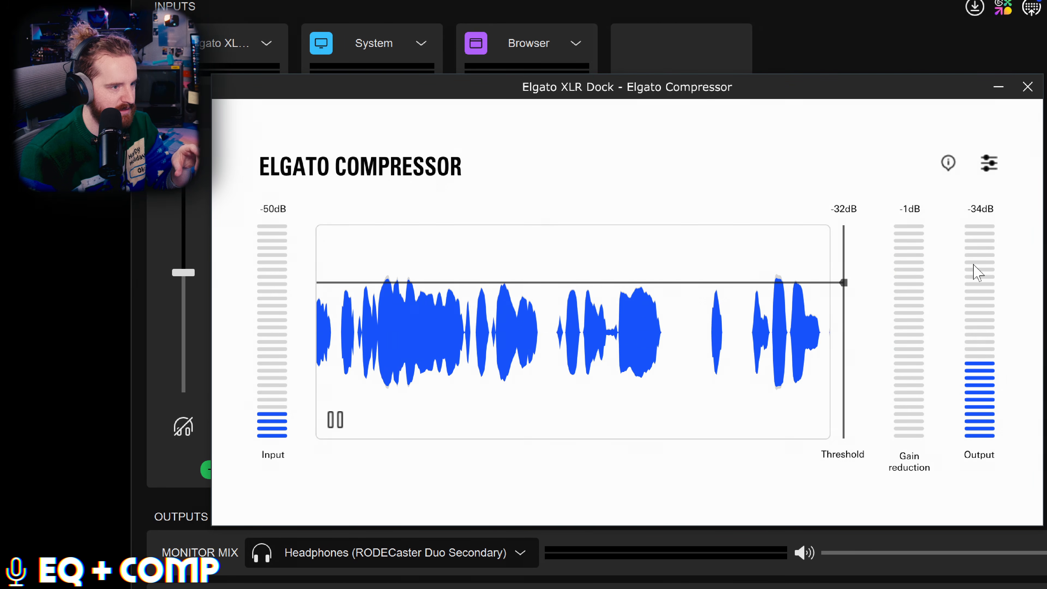
{"action": "left_click", "coordinate": [989, 163]}
{"action": "left_click_drag", "start_coordinate": [701, 418], "coordinate": [634, 416]}
{"action": "left_click", "coordinate": [843, 198]}
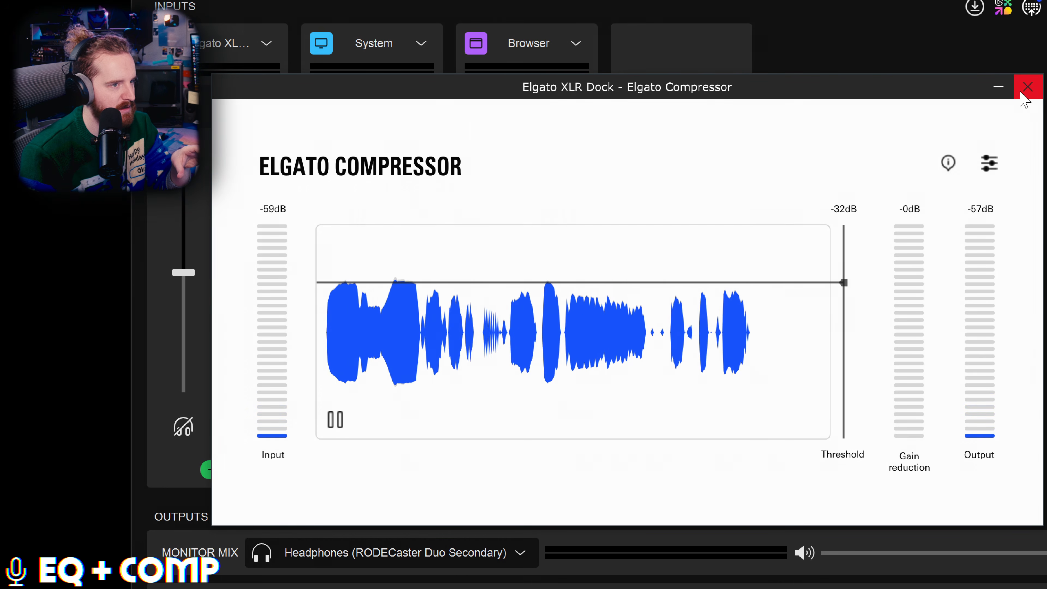
{"action": "left_click", "coordinate": [1026, 88]}
- Continue the voice sample from the microphone's audio effects to judge the lowered gain, and pause it
{"action": "left_click", "coordinate": [228, 475]}
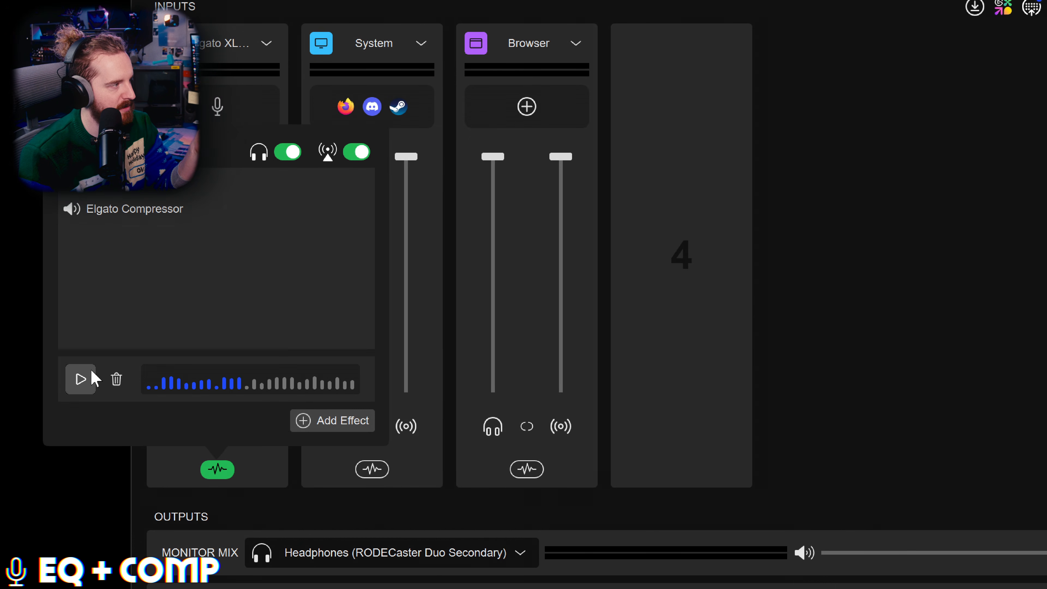
{"action": "left_click", "coordinate": [81, 379]}
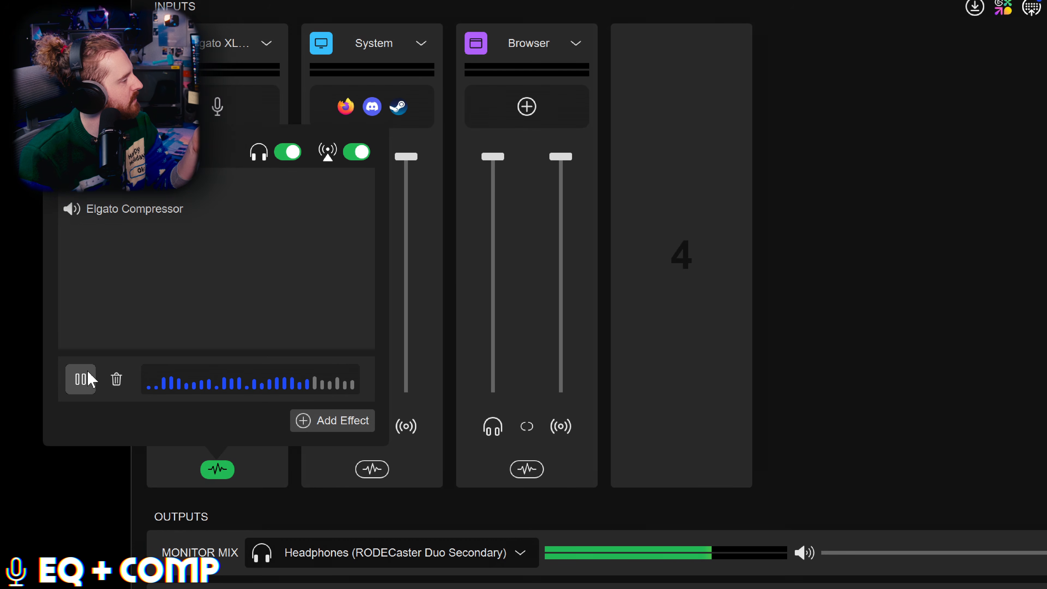
{"action": "left_click", "coordinate": [89, 374]}
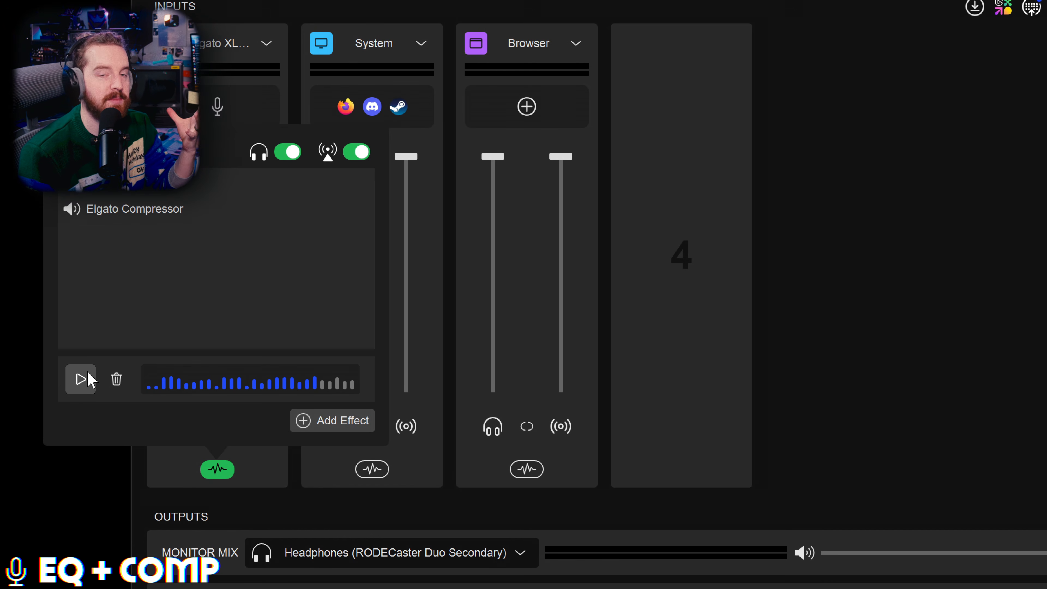
- Compare the voice sample with the Elgato Compressor bypassed and enabled, leaving the compressor enabled
{"action": "mouse_move", "coordinate": [126, 204]}
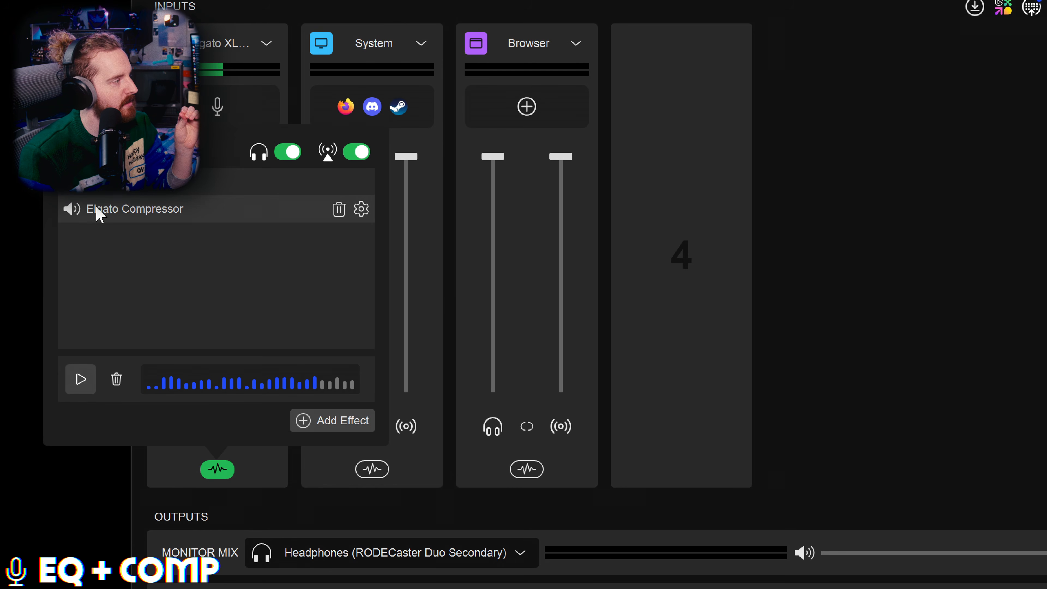
{"action": "left_click", "coordinate": [82, 380]}
{"action": "left_click", "coordinate": [71, 208]}
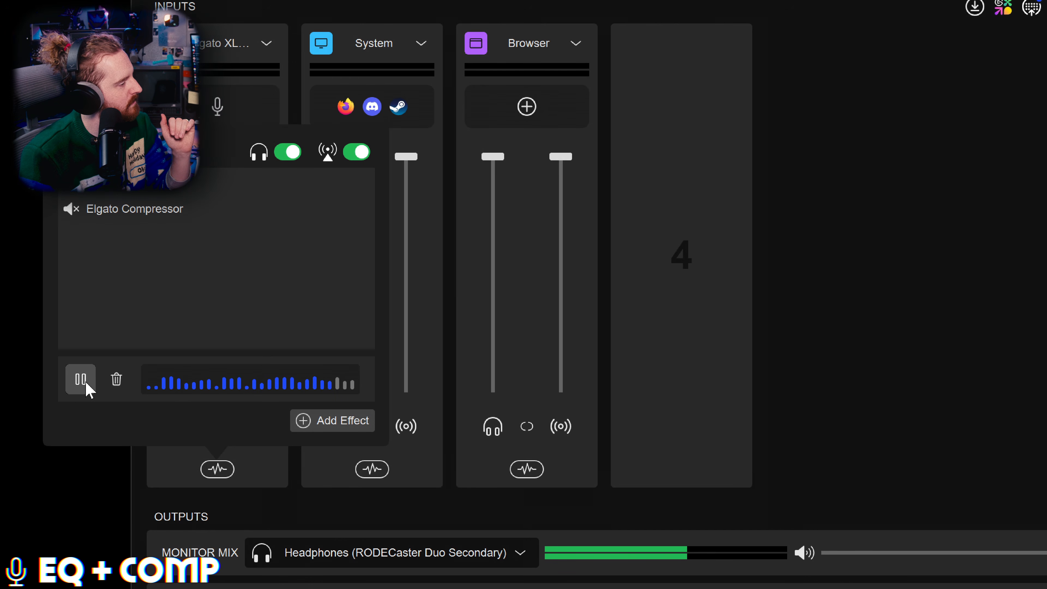
{"action": "mouse_move", "coordinate": [78, 193]}
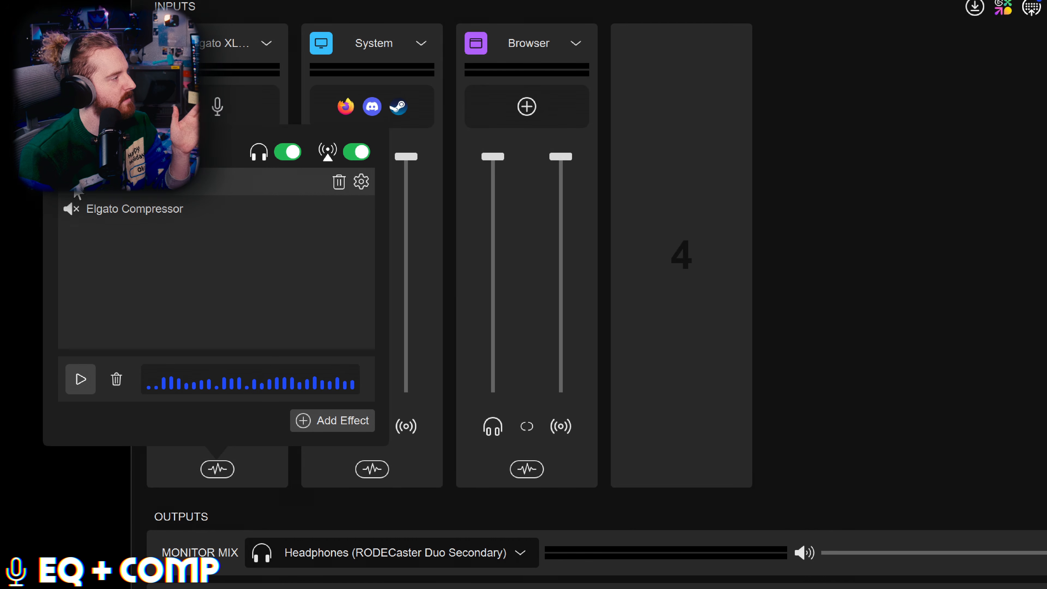
{"action": "left_click", "coordinate": [80, 380]}
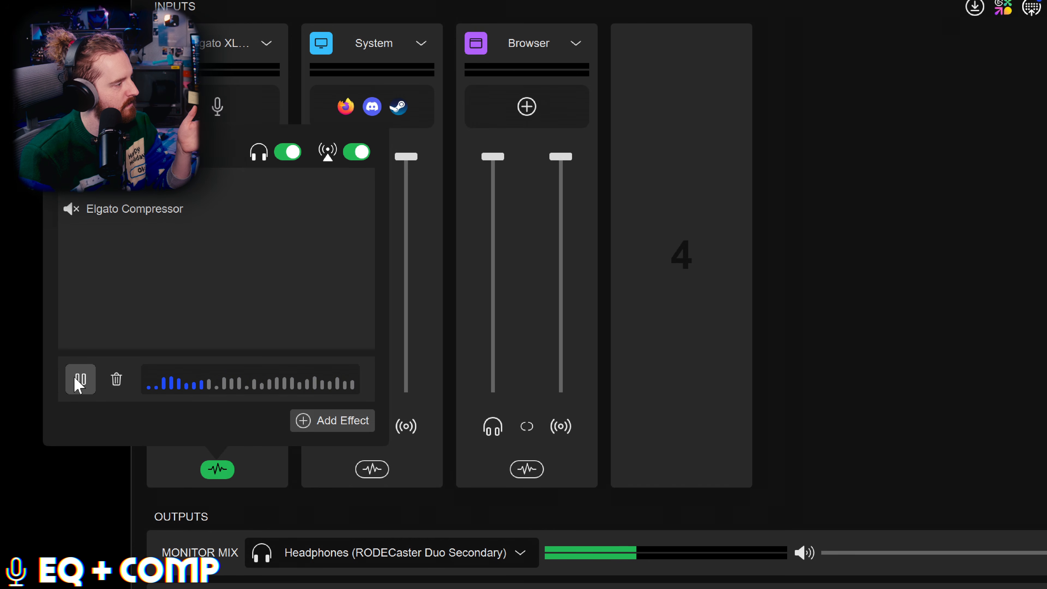
{"action": "left_click", "coordinate": [81, 379]}
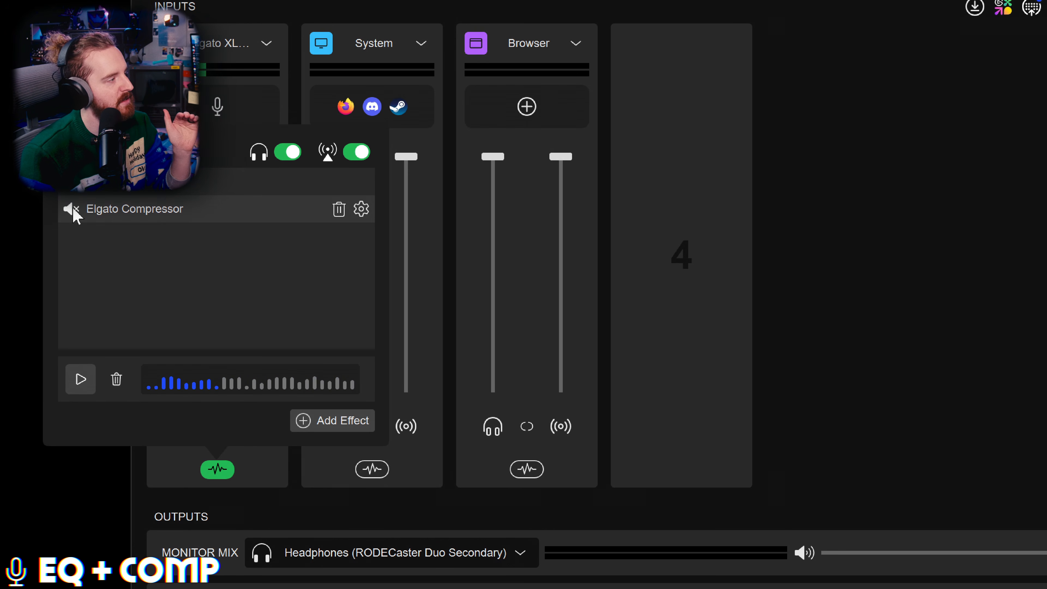
{"action": "left_click", "coordinate": [87, 380]}
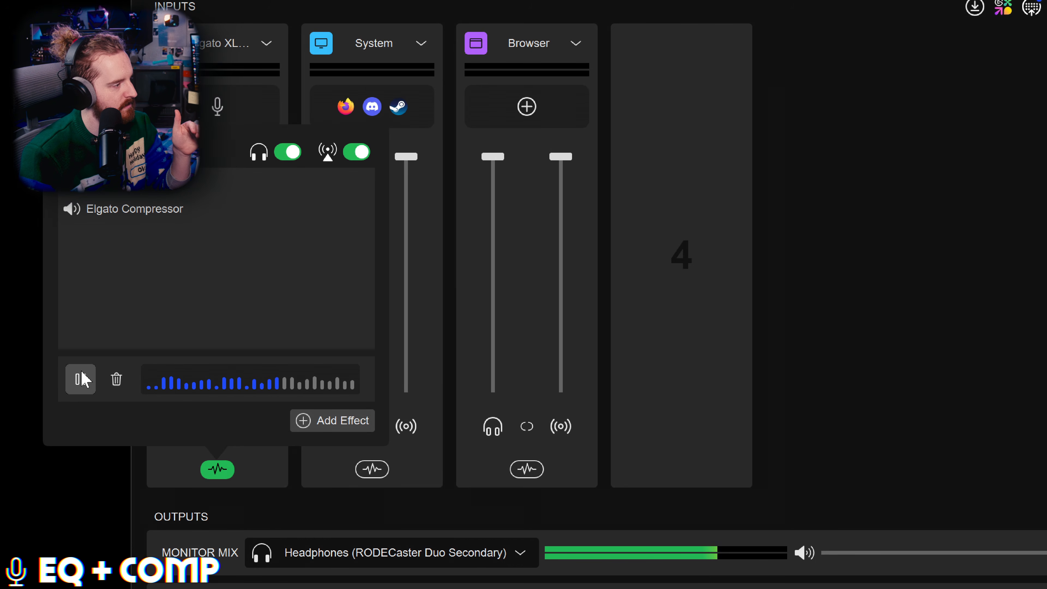
{"action": "left_click", "coordinate": [81, 379]}
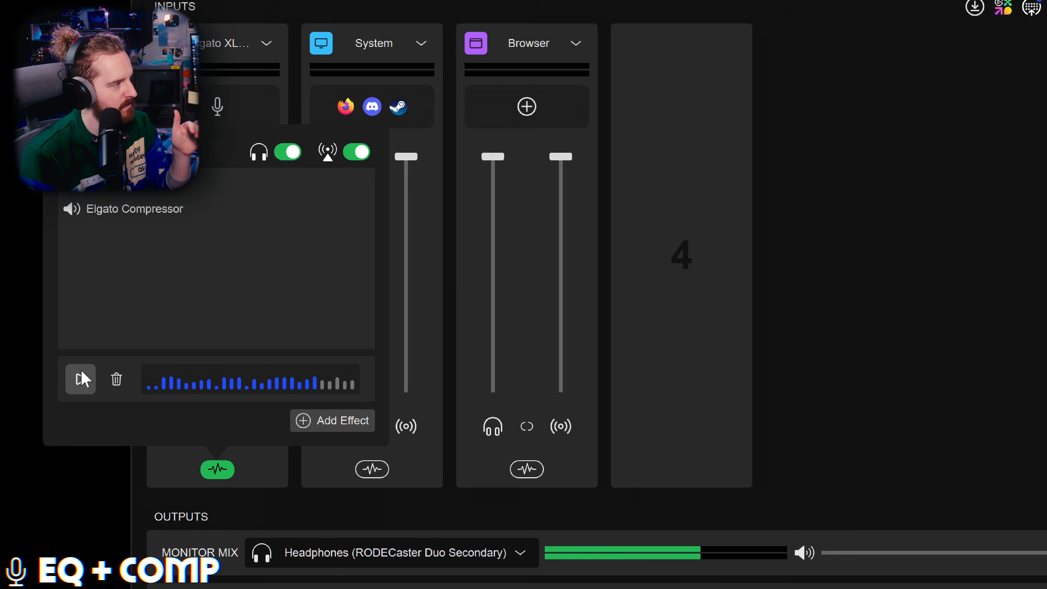
- Set the gain to 10 dB in the Elgato Compressor's advanced settings and close them
{"action": "left_click", "coordinate": [363, 210]}
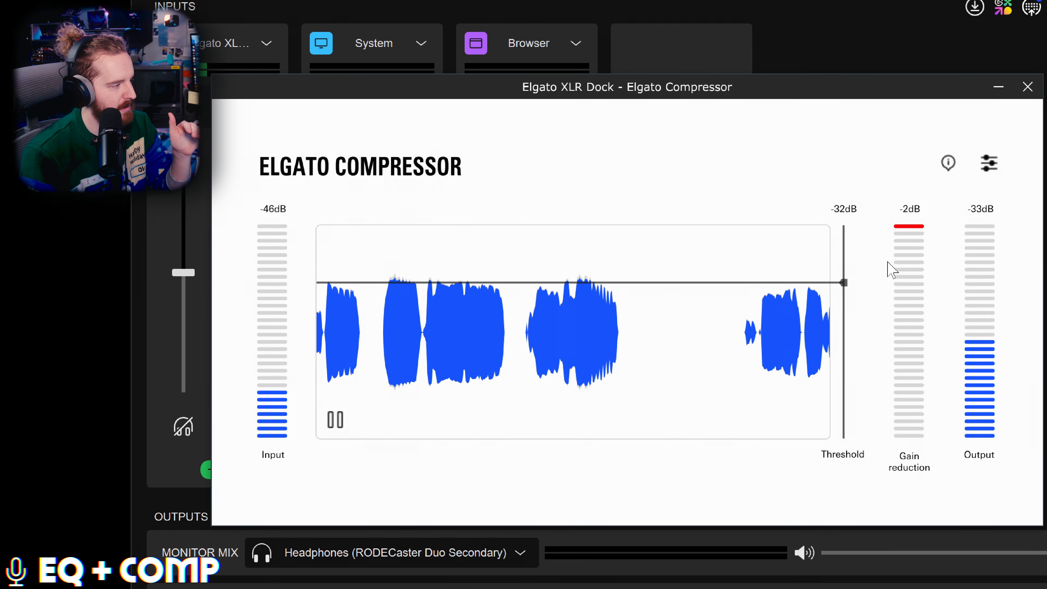
{"action": "left_click", "coordinate": [988, 163]}
{"action": "left_click_drag", "start_coordinate": [591, 428], "coordinate": [588, 429]}
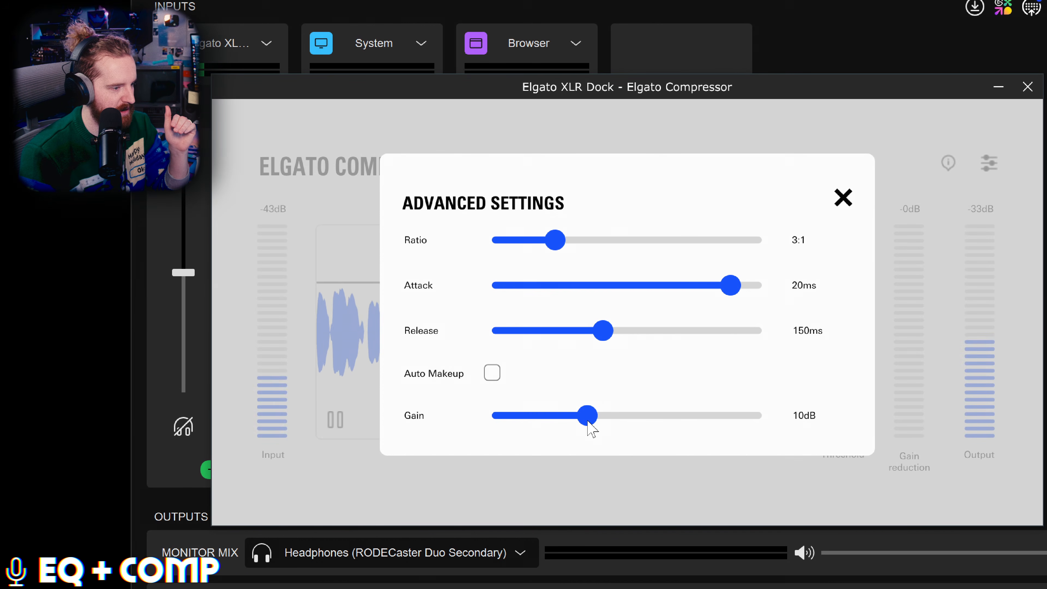
{"action": "left_click", "coordinate": [845, 201]}
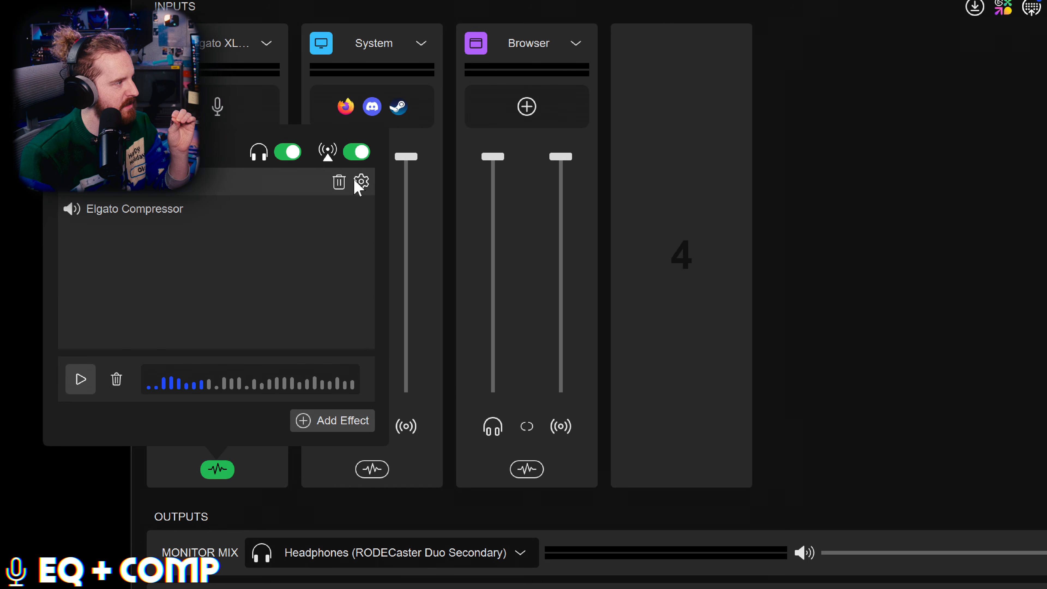
- In the existing Elgato EQ, move the low cut to 63 Hz, place a band at about 0 dB in the Boom/Warmth range, and close it
{"action": "left_click", "coordinate": [361, 181]}
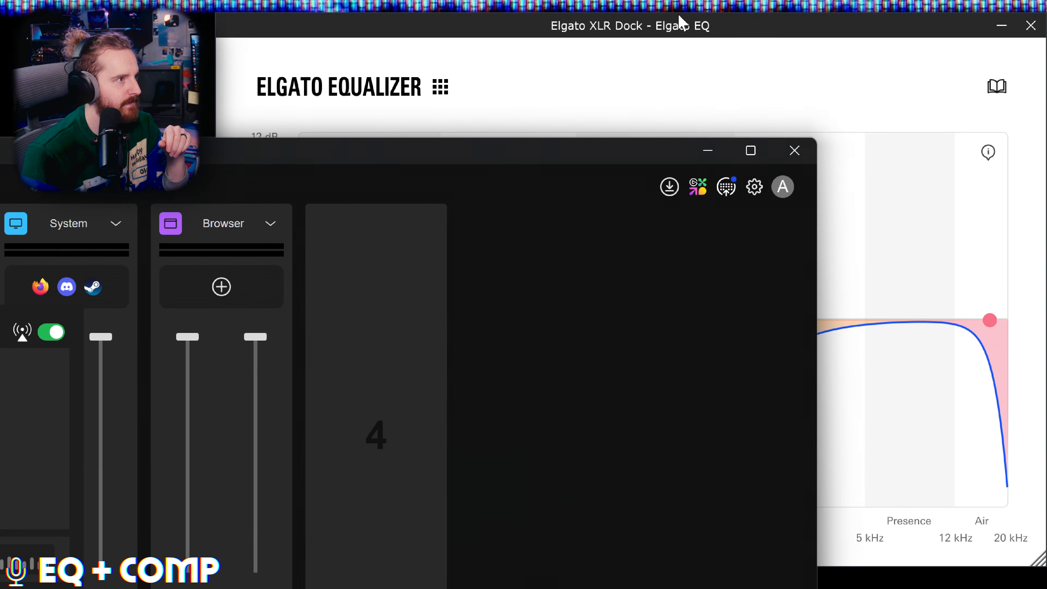
{"action": "left_click", "coordinate": [561, 23]}
{"action": "left_click_drag", "start_coordinate": [359, 320], "coordinate": [416, 321]}
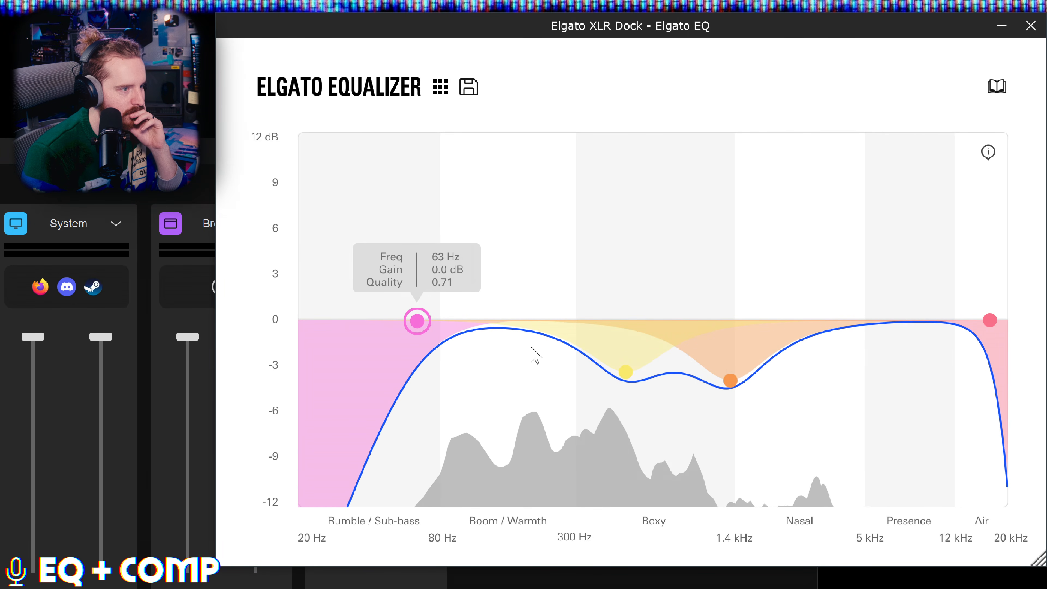
{"action": "mouse_move", "coordinate": [512, 320]}
{"action": "left_mouse_down"}
{"action": "mouse_move", "coordinate": [509, 133]}
{"action": "mouse_move", "coordinate": [507, 346]}
{"action": "mouse_move", "coordinate": [510, 323]}
{"action": "left_mouse_up"}
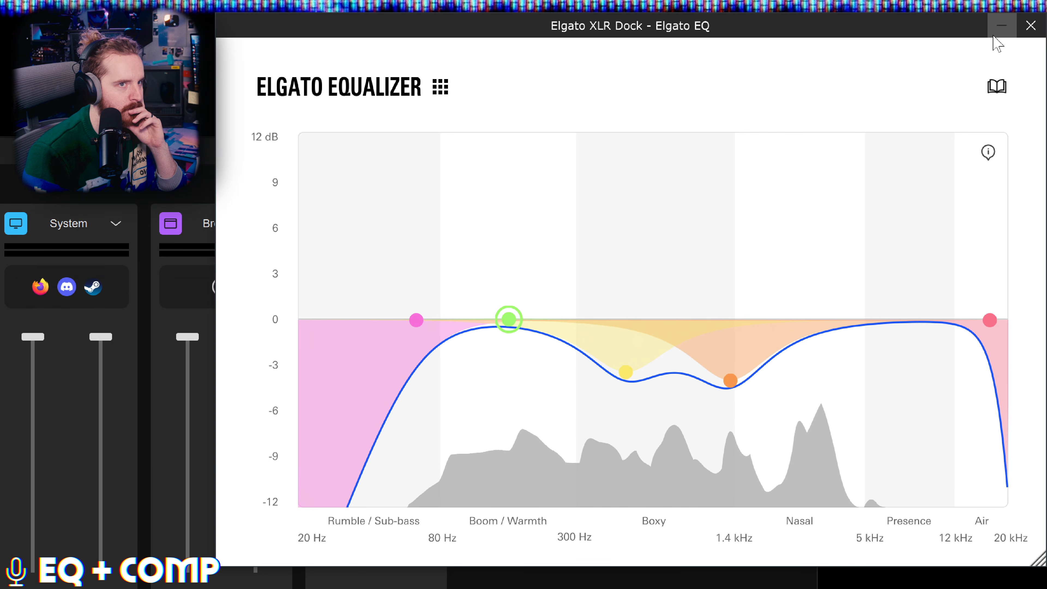
{"action": "left_click", "coordinate": [1031, 26]}
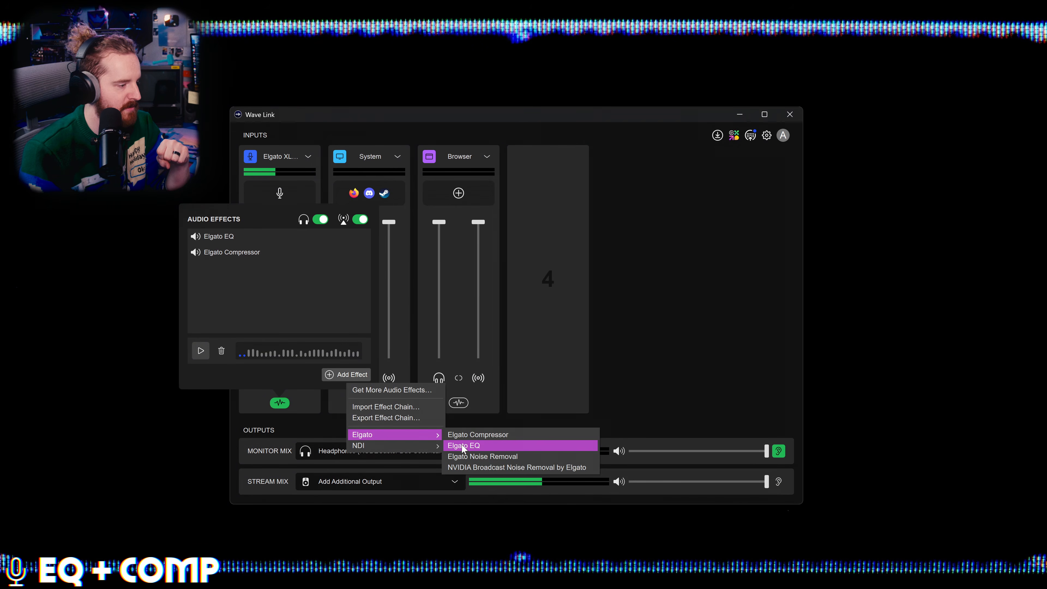
- Add a second Elgato EQ to the microphone's audio effects and reposition its window
{"action": "left_click", "coordinate": [463, 447]}
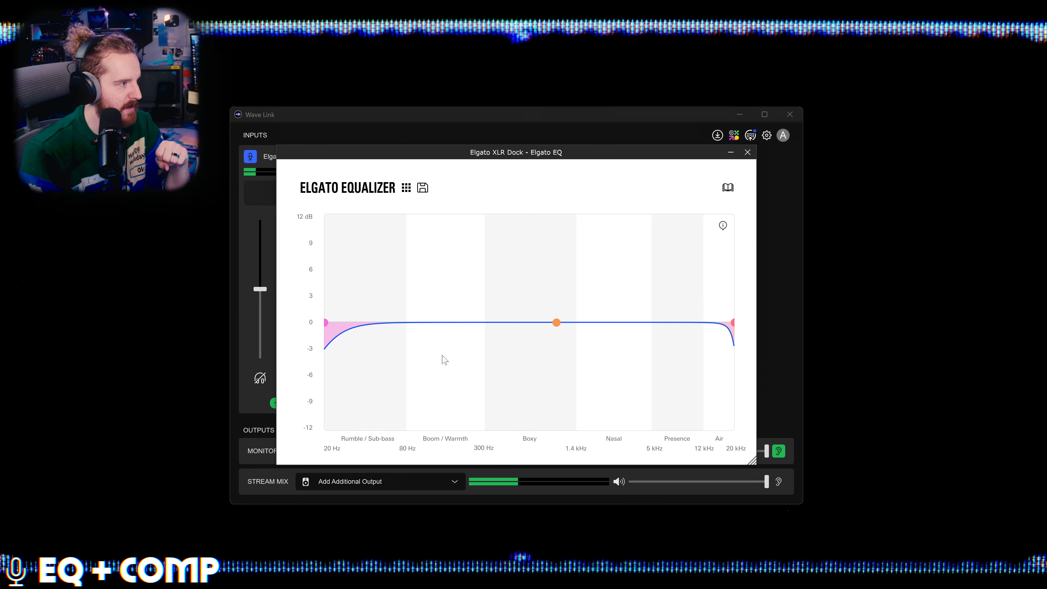
{"action": "left_click_drag", "start_coordinate": [467, 153], "coordinate": [602, 140]}
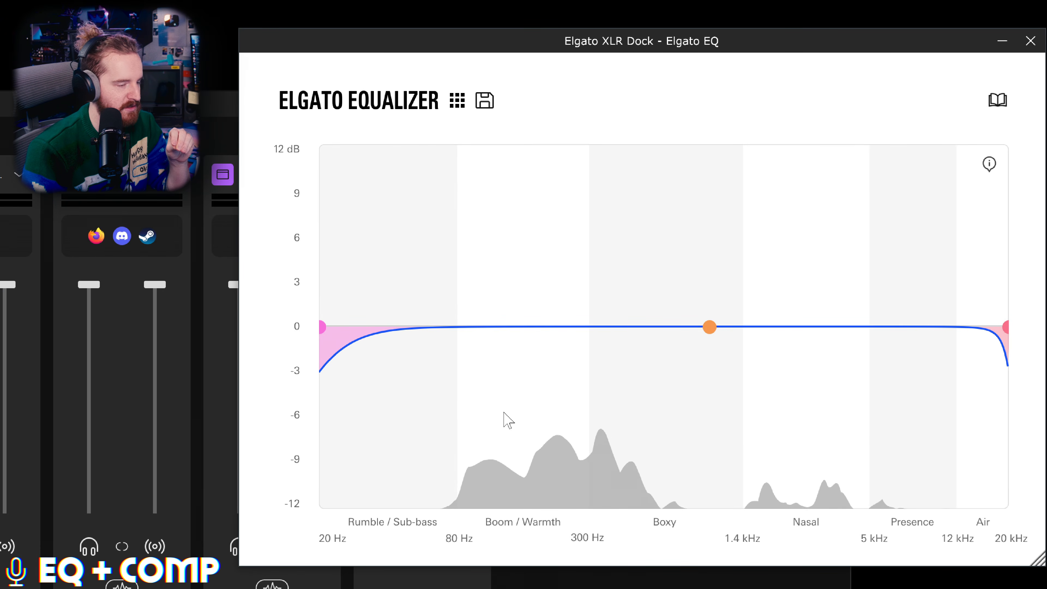
- Boost the new equalizer's middle band to 8.8 dB at 1464 Hz and try a narrow quality of 4.1 and a wide one of 0.7
{"action": "left_click_drag", "start_coordinate": [711, 328], "coordinate": [766, 304]}
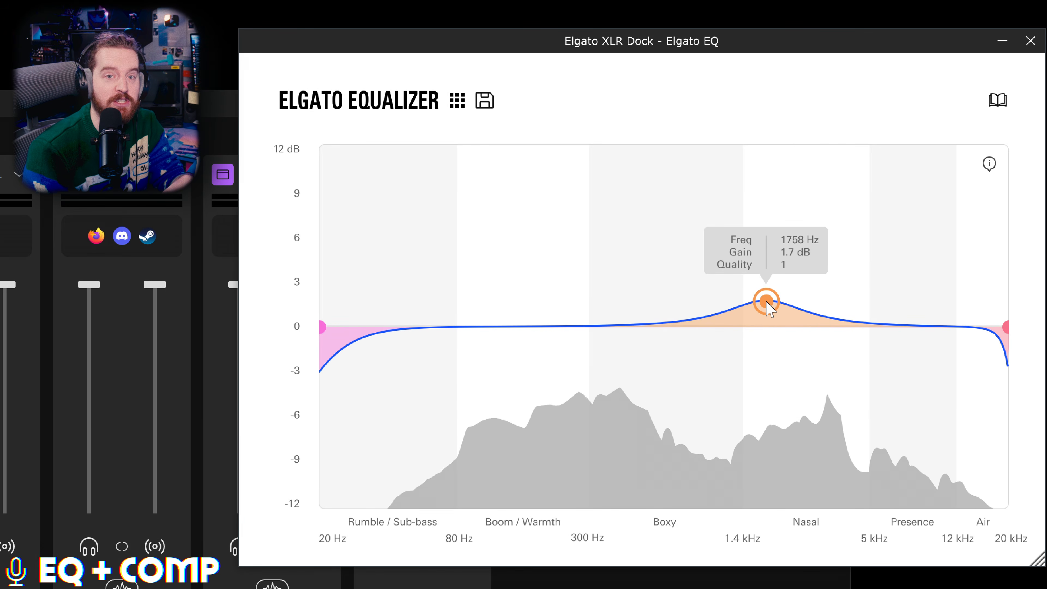
{"action": "left_click_drag", "start_coordinate": [767, 308], "coordinate": [749, 200]}
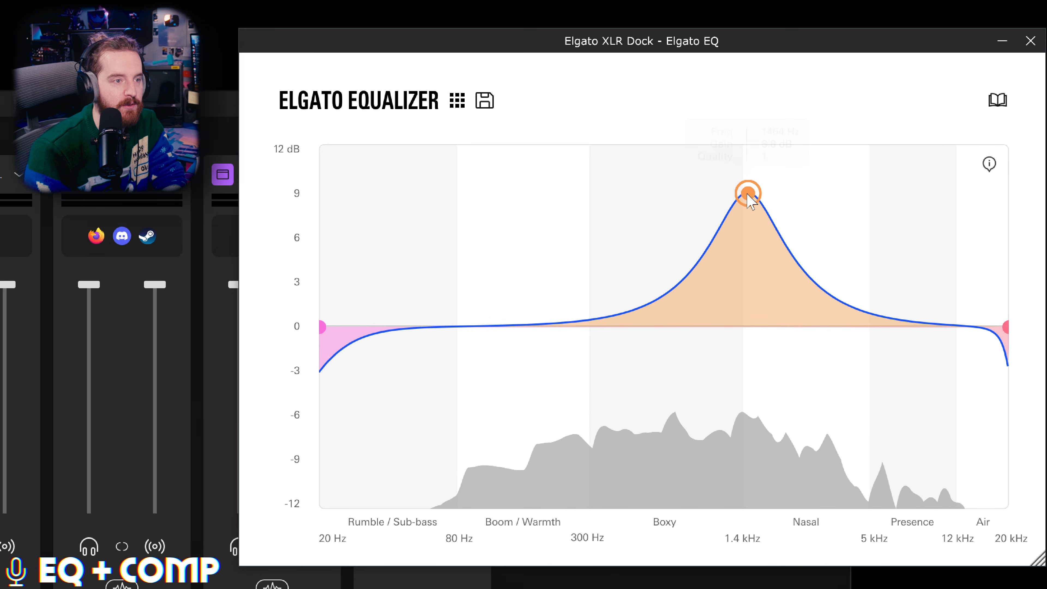
{"action": "scroll", "coordinate": [749, 193], "scroll_direction": "up", "scroll_amount": 7}
{"action": "scroll", "coordinate": [748, 194], "scroll_direction": "up", "scroll_amount": 10}
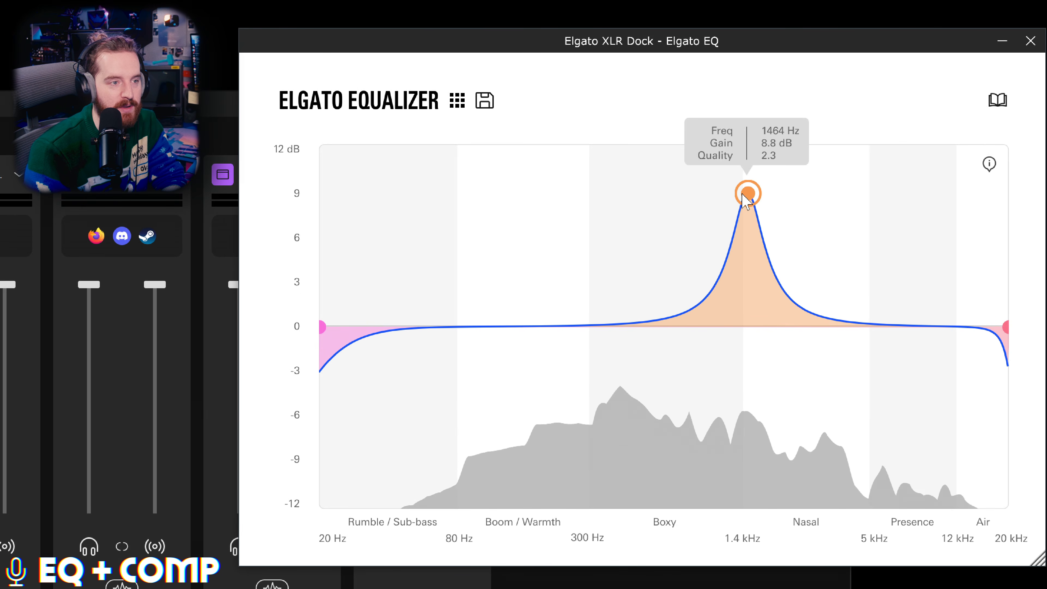
{"action": "scroll", "coordinate": [748, 196], "scroll_direction": "up", "scroll_amount": 5}
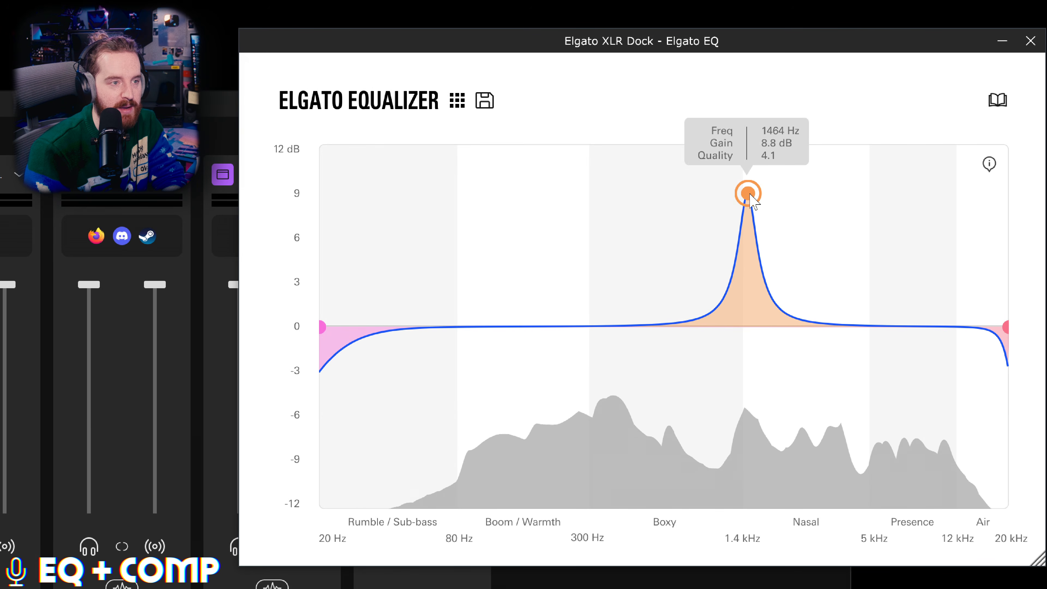
{"action": "scroll", "coordinate": [747, 191], "scroll_direction": "down", "scroll_amount": 18}
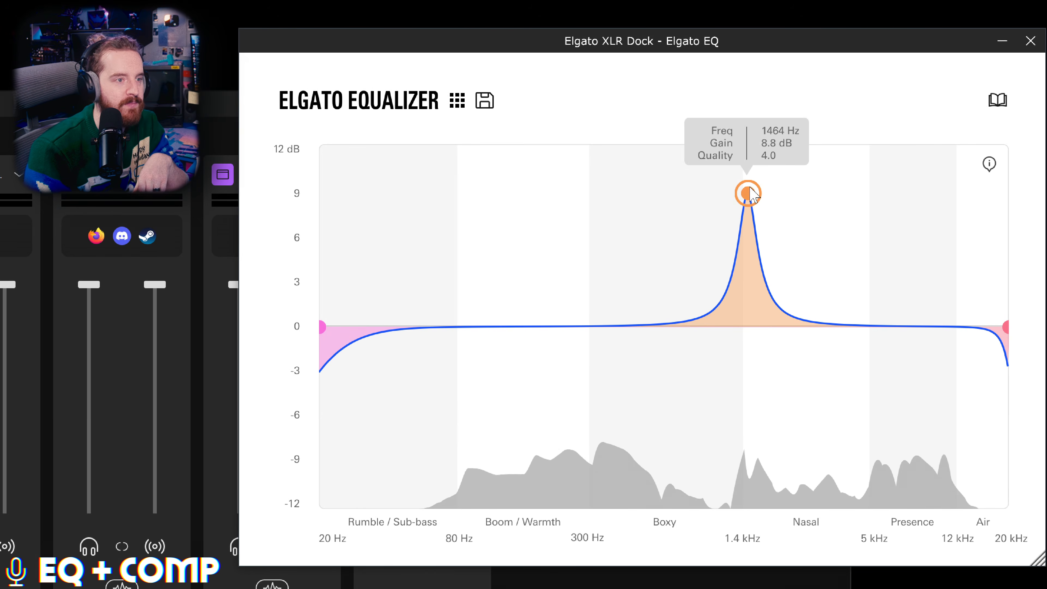
{"action": "scroll", "coordinate": [752, 200], "scroll_direction": "down", "scroll_amount": 15}
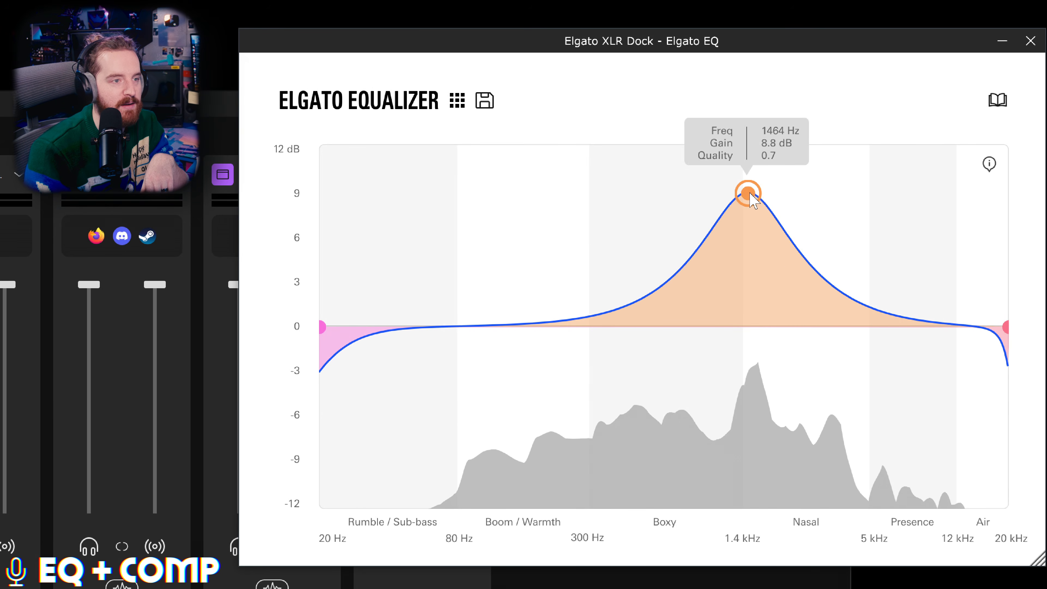
- Flatten and delete the equalizer's middle band, replacing it with a new band at 482 Hz and 0.2 dB
{"action": "left_click_drag", "start_coordinate": [750, 199], "coordinate": [738, 328]}
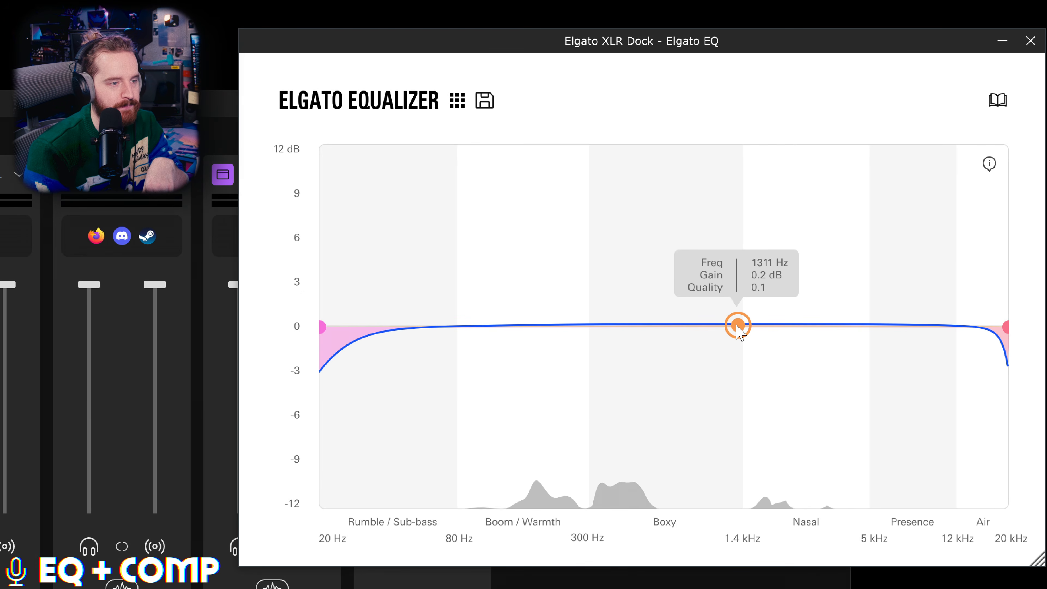
{"action": "key", "text": "Delete"}
{"action": "left_click", "coordinate": [637, 325]}
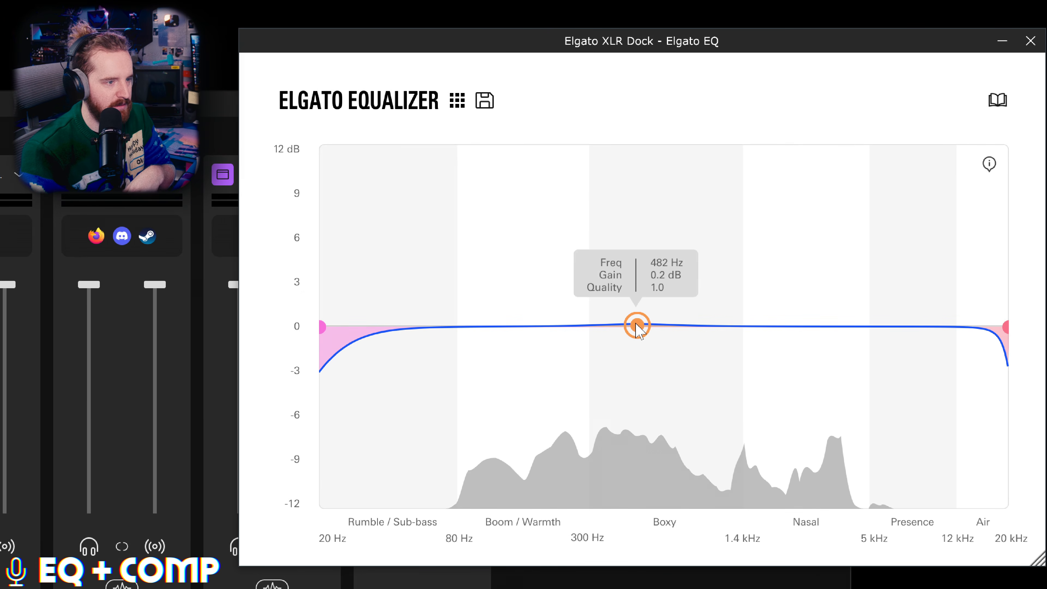
- Move the orange band to 606 Hz at 0.5 dB and view its filter types and the low and high end filters
{"action": "left_click_drag", "start_coordinate": [641, 337], "coordinate": [661, 321]}
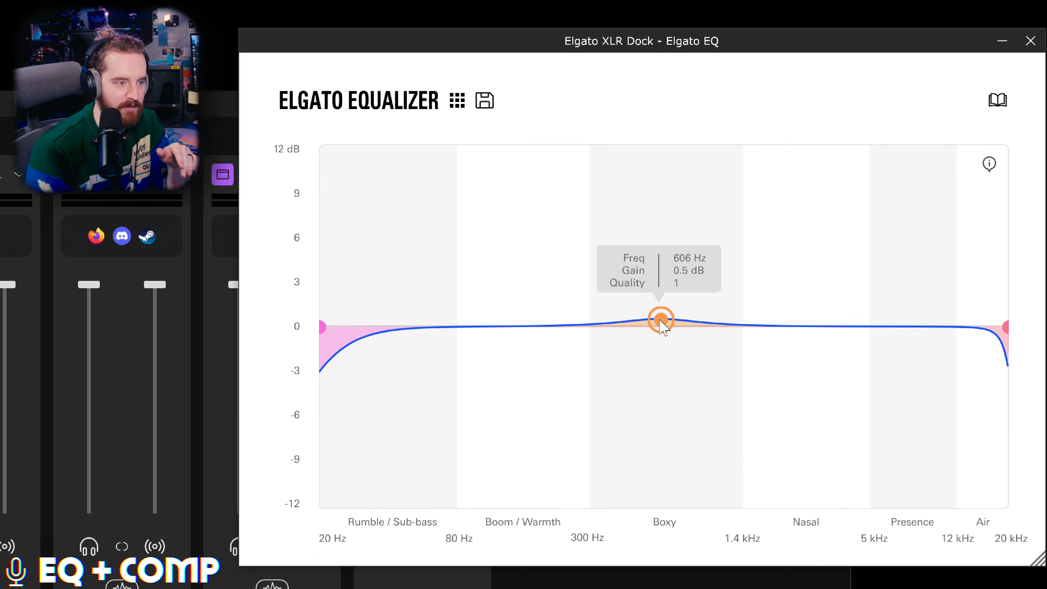
{"action": "right_click", "coordinate": [660, 320]}
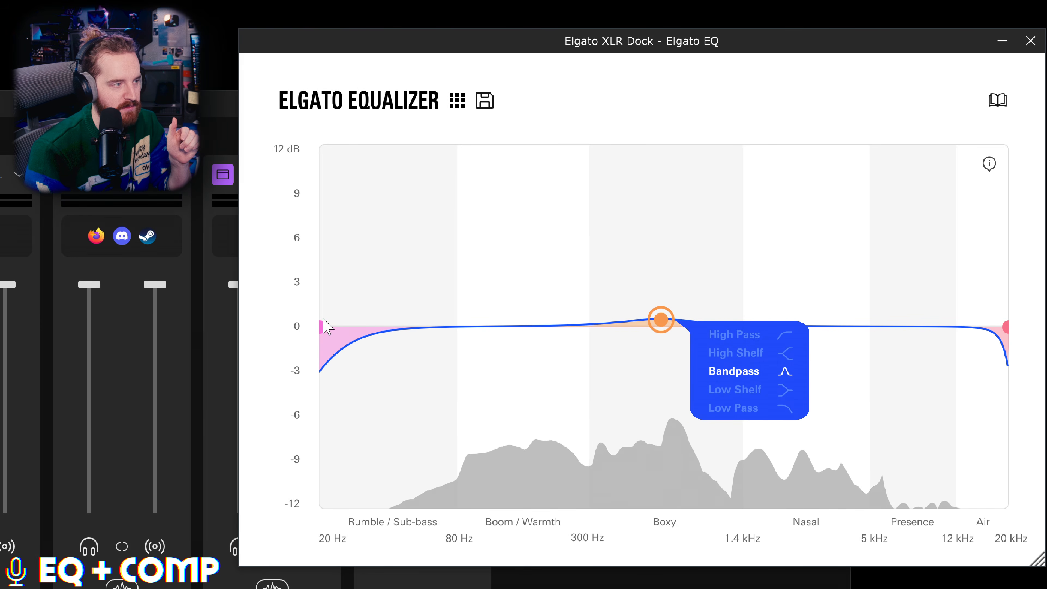
{"action": "left_click", "coordinate": [323, 320]}
{"action": "mouse_move", "coordinate": [326, 336]}
{"action": "left_mouse_down"}
{"action": "mouse_move", "coordinate": [423, 337]}
{"action": "mouse_move", "coordinate": [321, 341]}
{"action": "left_mouse_up"}
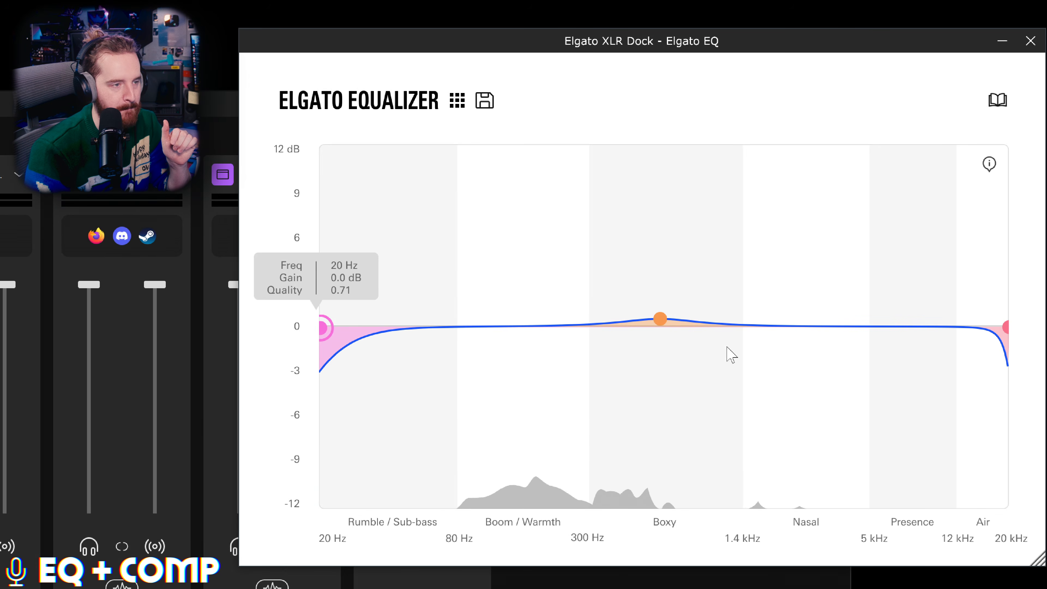
{"action": "right_click", "coordinate": [660, 320]}
{"action": "left_click", "coordinate": [1007, 325]}
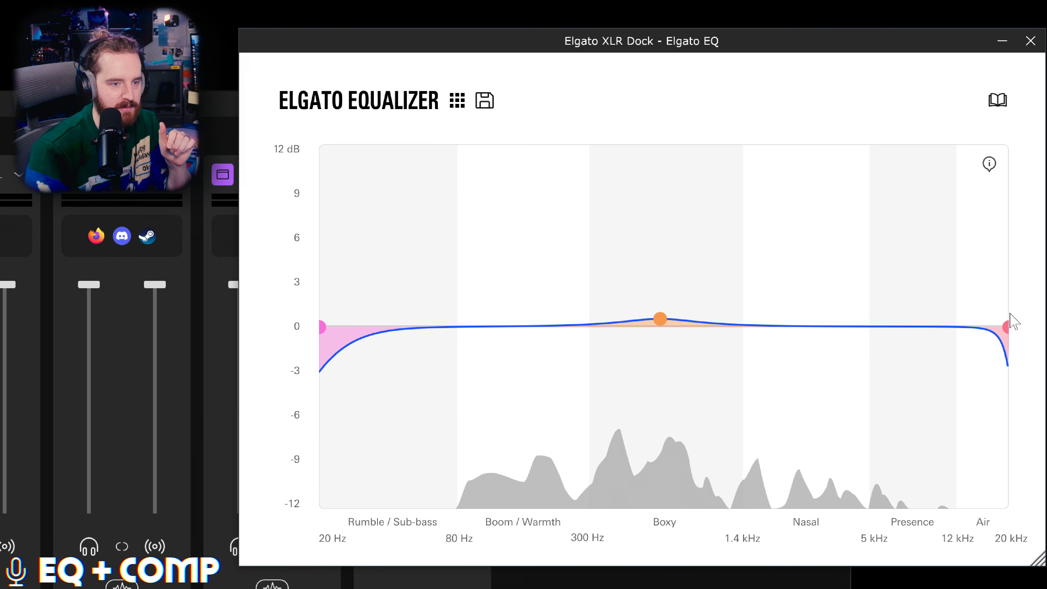
{"action": "mouse_move", "coordinate": [1007, 328]}
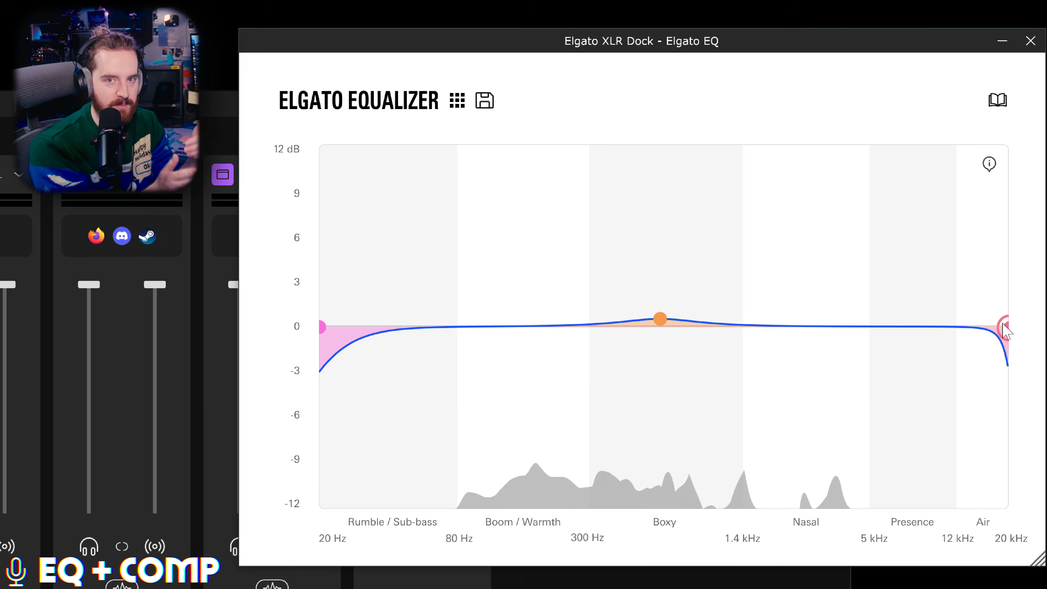
{"action": "left_click", "coordinate": [660, 318]}
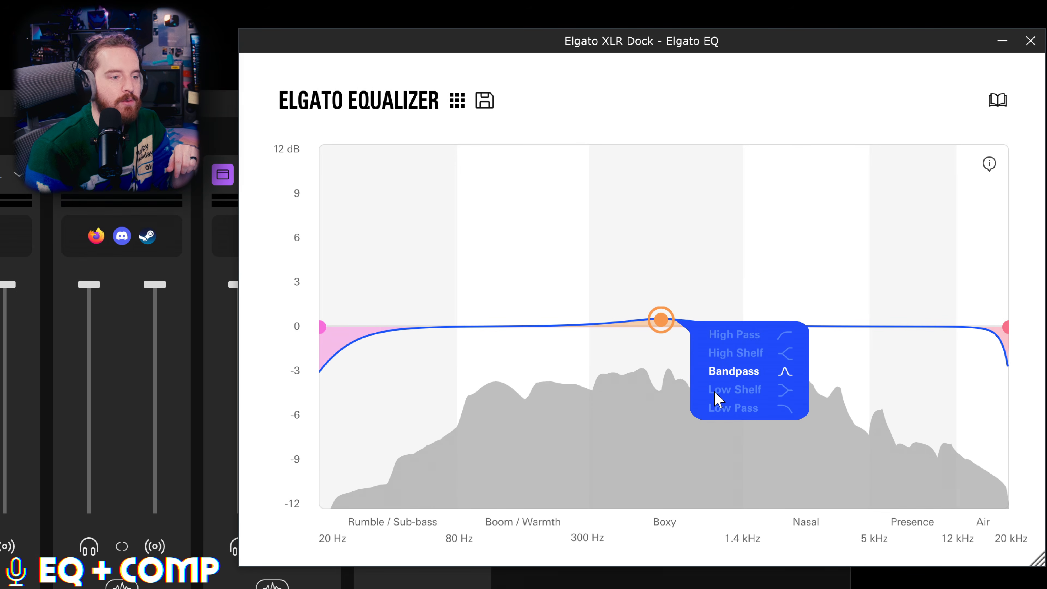
{"action": "left_click", "coordinate": [615, 382]}
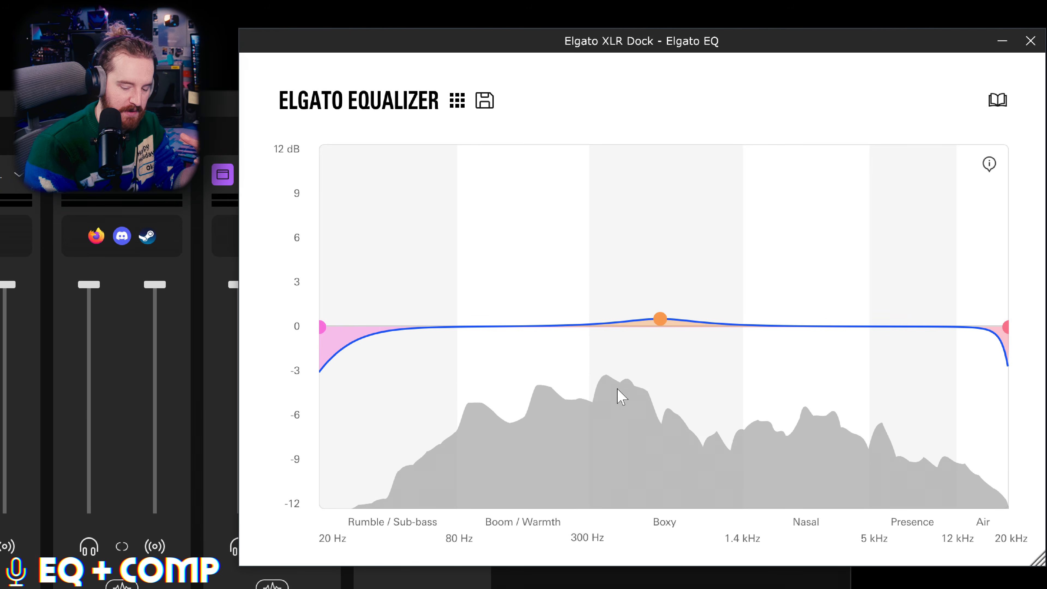
- Try the orange band as a 4.2 dB boost at 2359 Hz and a -8.9 dB cut at 15049 Hz with quality 7.6, and delete it
{"action": "left_click_drag", "start_coordinate": [661, 322], "coordinate": [800, 271]}
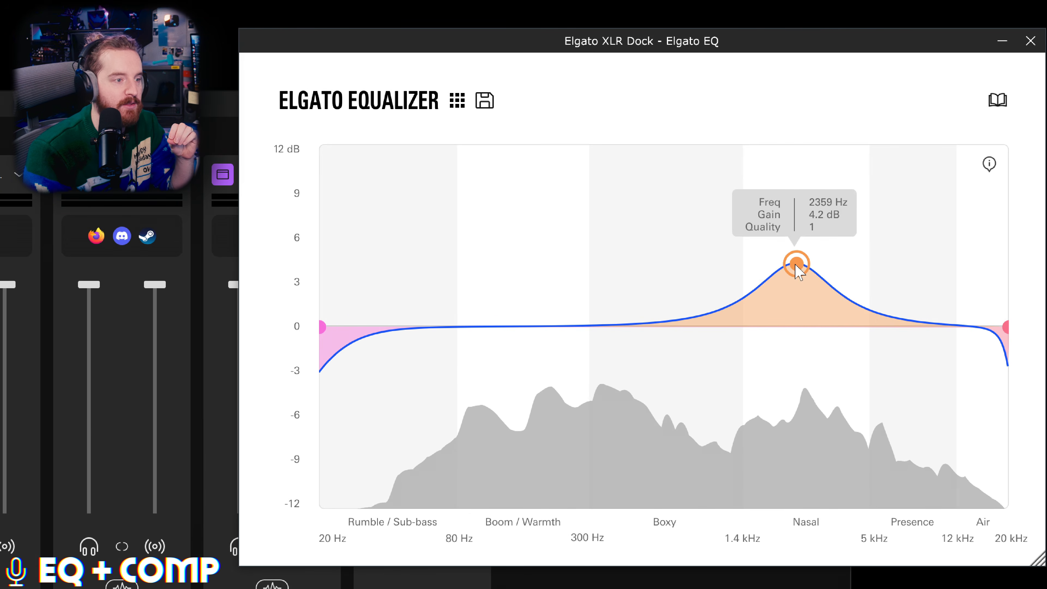
{"action": "left_click_drag", "start_coordinate": [799, 267], "coordinate": [829, 324]}
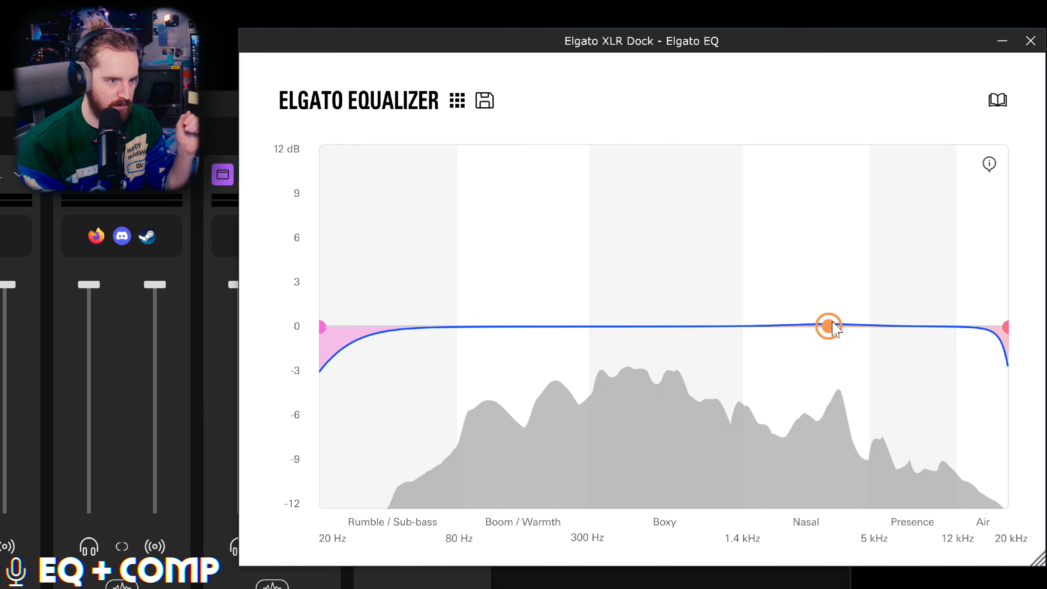
{"action": "left_click_drag", "start_coordinate": [826, 327], "coordinate": [983, 466]}
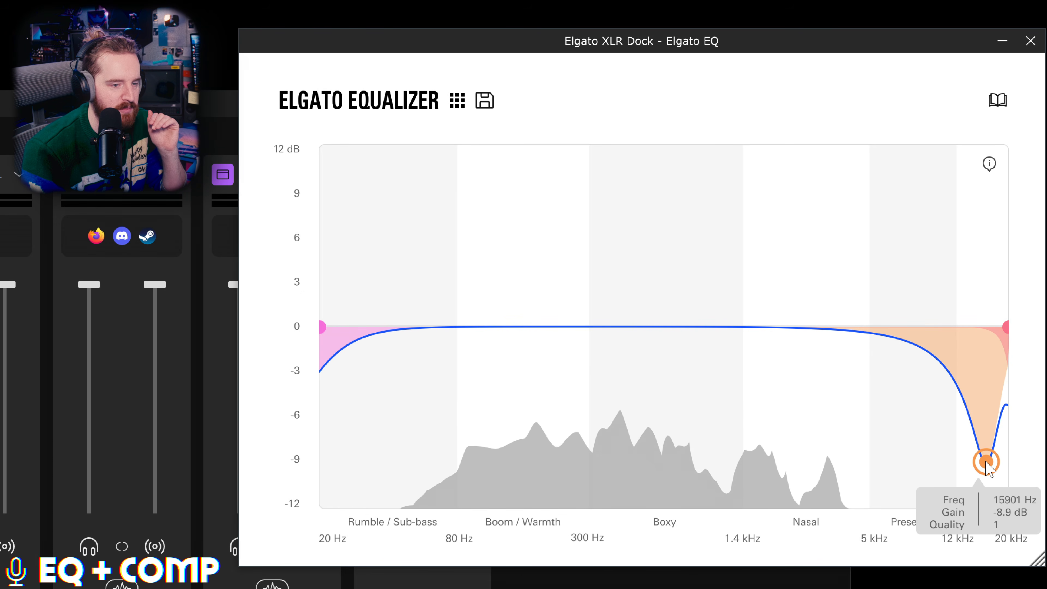
{"action": "scroll", "coordinate": [983, 470], "scroll_direction": "up", "scroll_amount": 4}
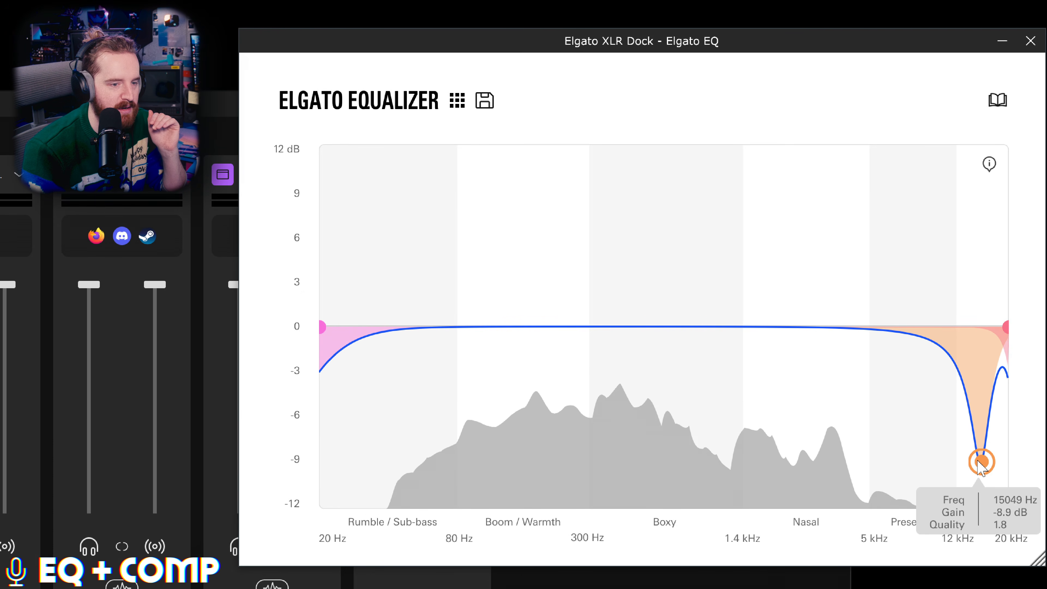
{"action": "scroll", "coordinate": [983, 470], "scroll_direction": "up", "scroll_amount": 5}
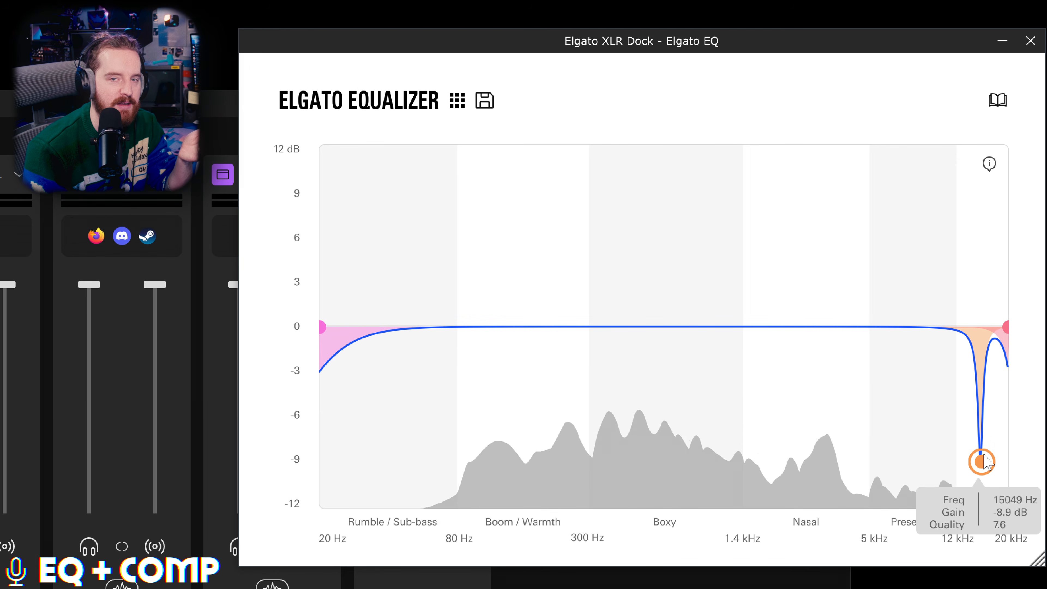
{"action": "double_click", "coordinate": [982, 461]}
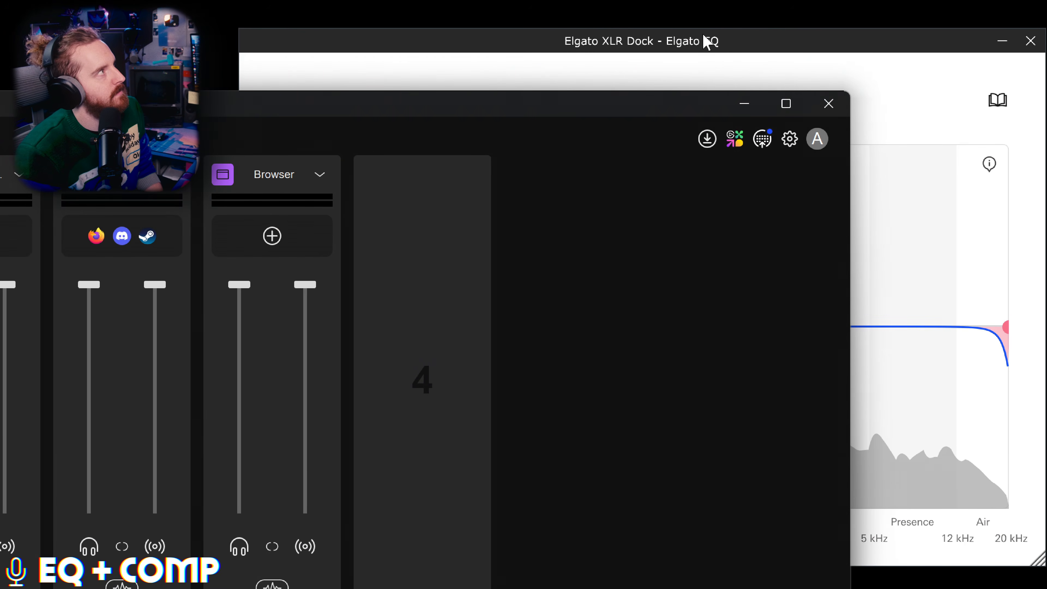
- Add a band in the Presence range, change its type to High Shelf, and boost it to 9.5 dB at 7494 Hz
{"action": "left_click", "coordinate": [705, 41]}
{"action": "left_click", "coordinate": [903, 323]}
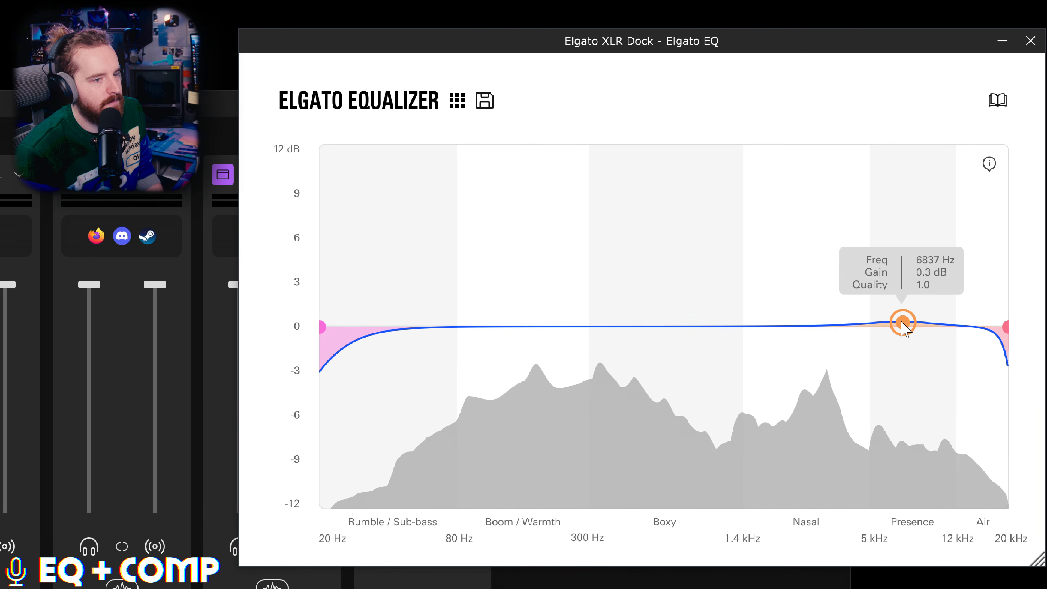
{"action": "right_click", "coordinate": [902, 323]}
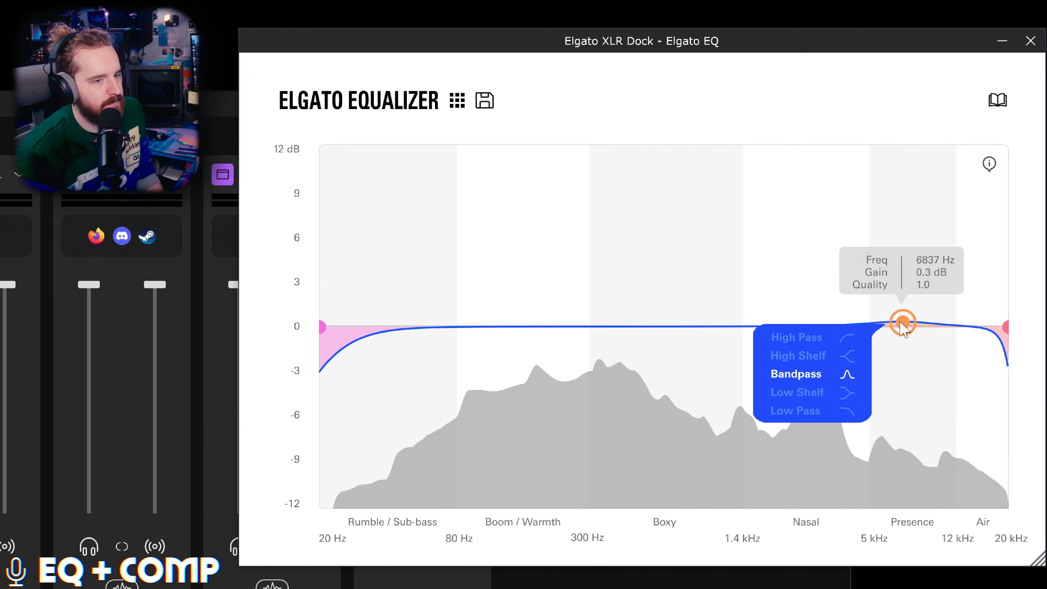
{"action": "left_click", "coordinate": [831, 357]}
{"action": "left_click_drag", "start_coordinate": [903, 324], "coordinate": [912, 184]}
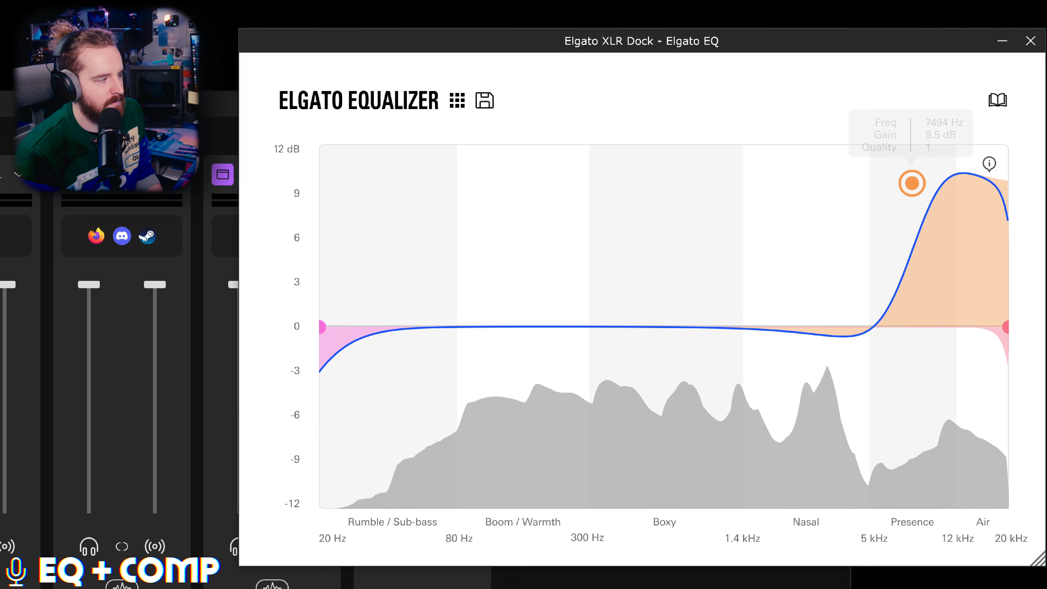
{"action": "left_click", "coordinate": [5, 583]}
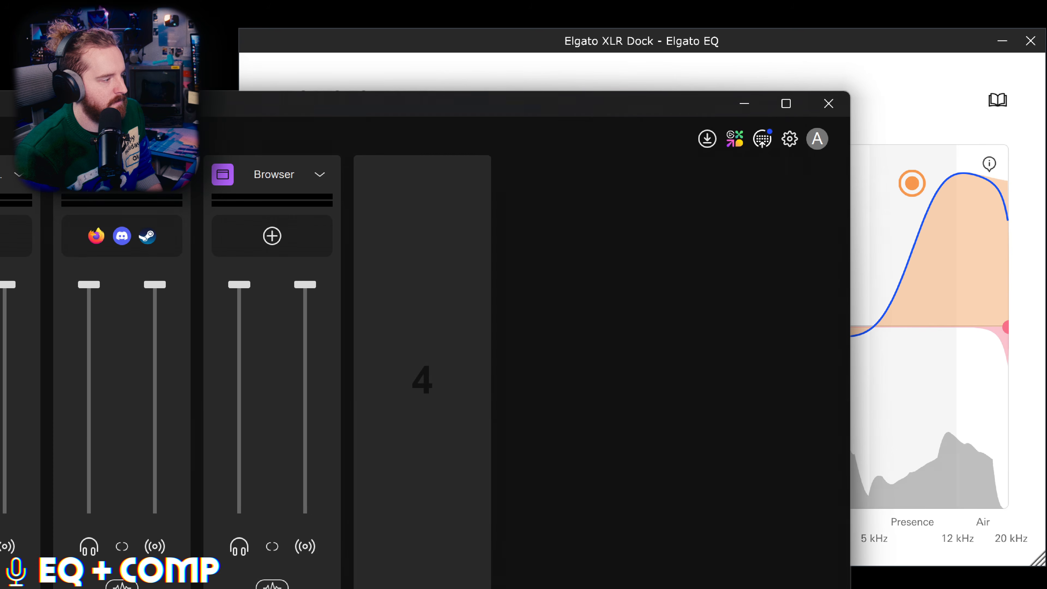
{"action": "left_click", "coordinate": [774, 53]}
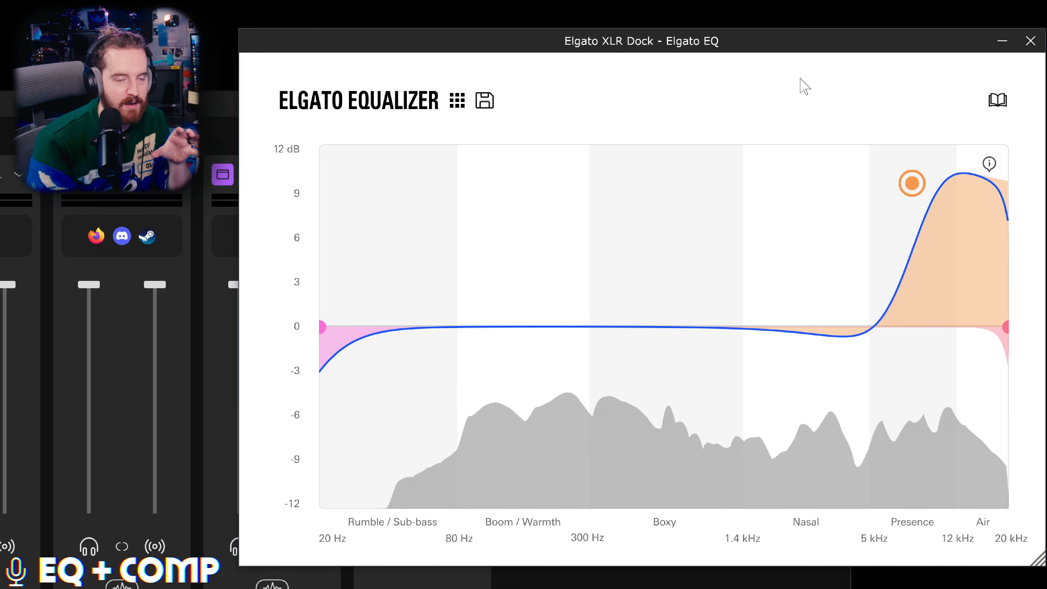
- Reduce the high shelf's gain in stages and settle it at about 6 dB in the Presence range
{"action": "right_click", "coordinate": [907, 186]}
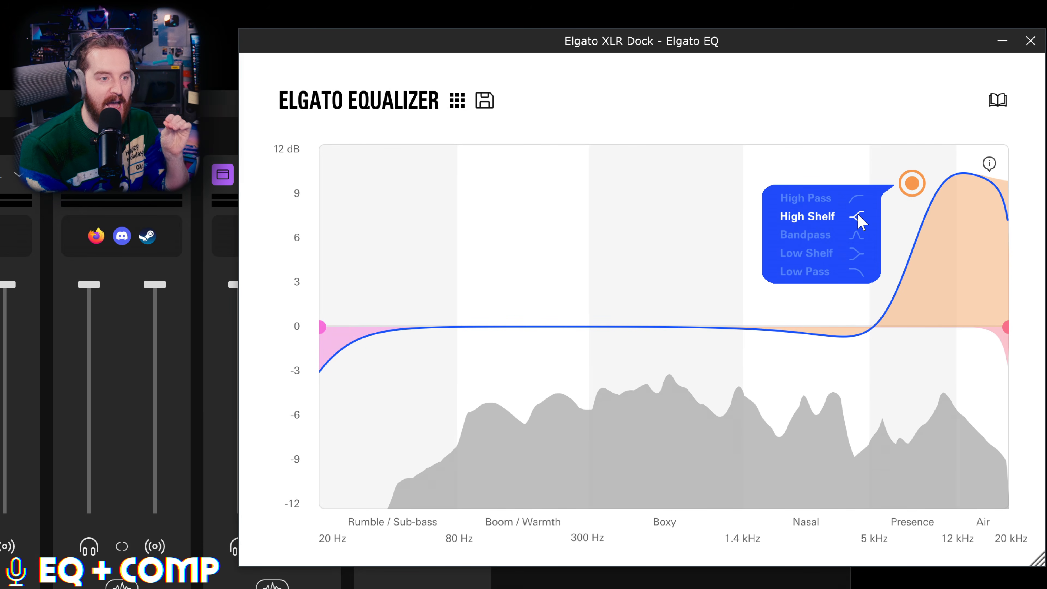
{"action": "left_click", "coordinate": [835, 157]}
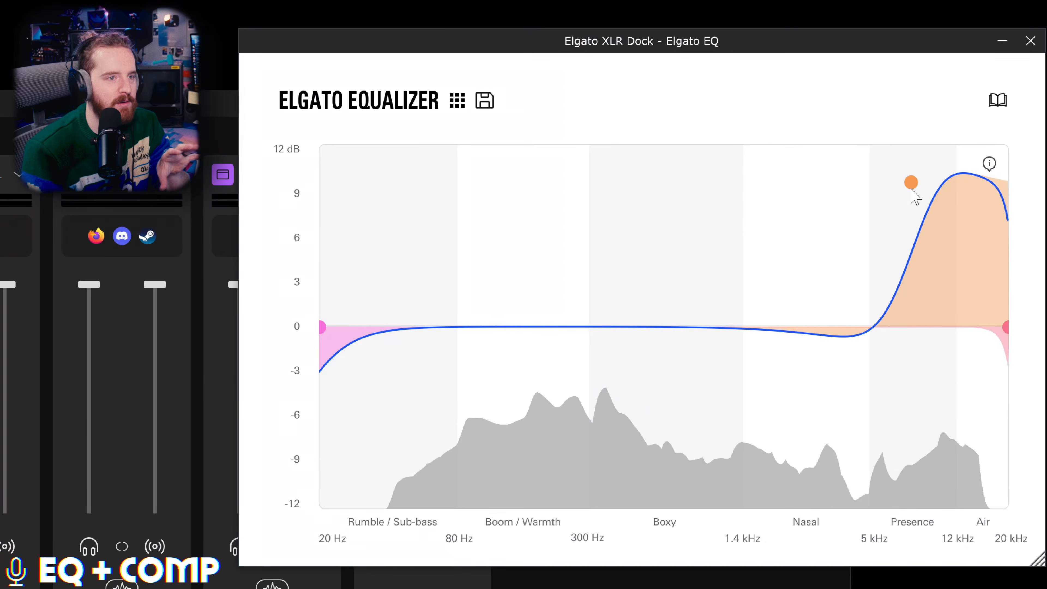
{"action": "left_click_drag", "start_coordinate": [911, 182], "coordinate": [909, 212]}
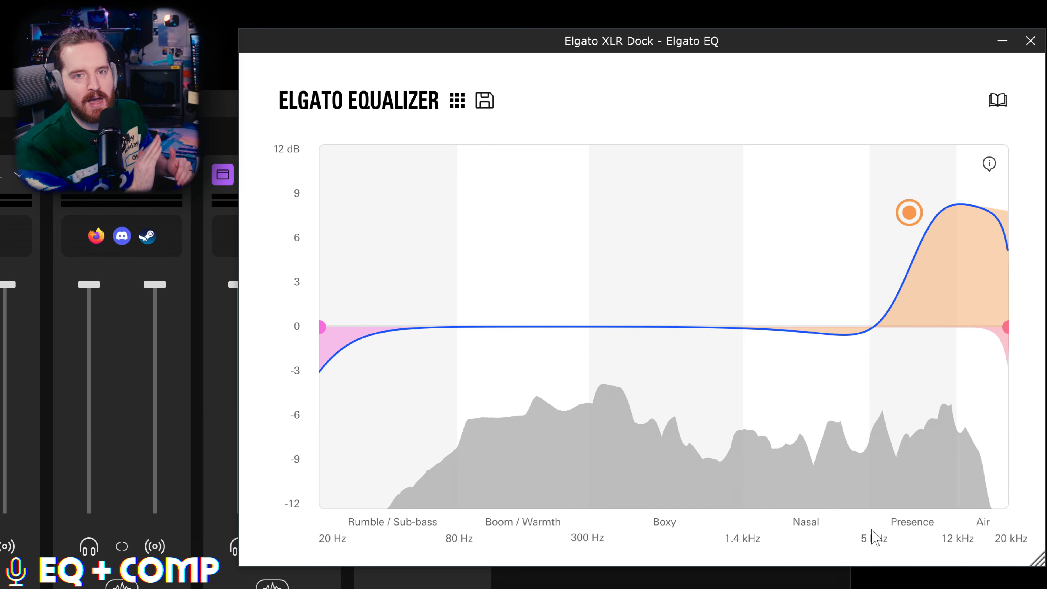
{"action": "left_click", "coordinate": [1, 587]}
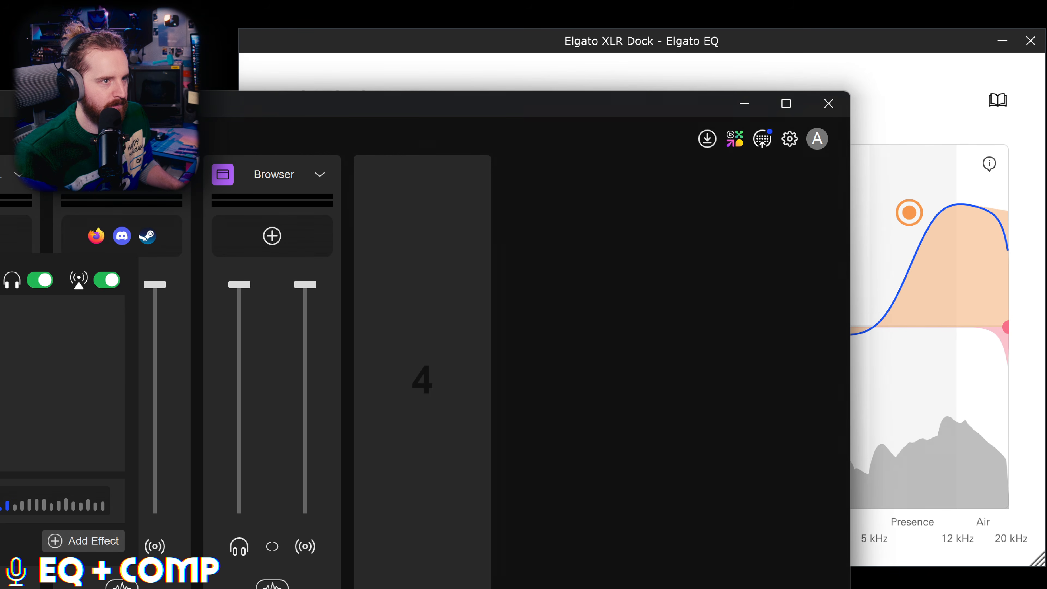
{"action": "left_click", "coordinate": [876, 95]}
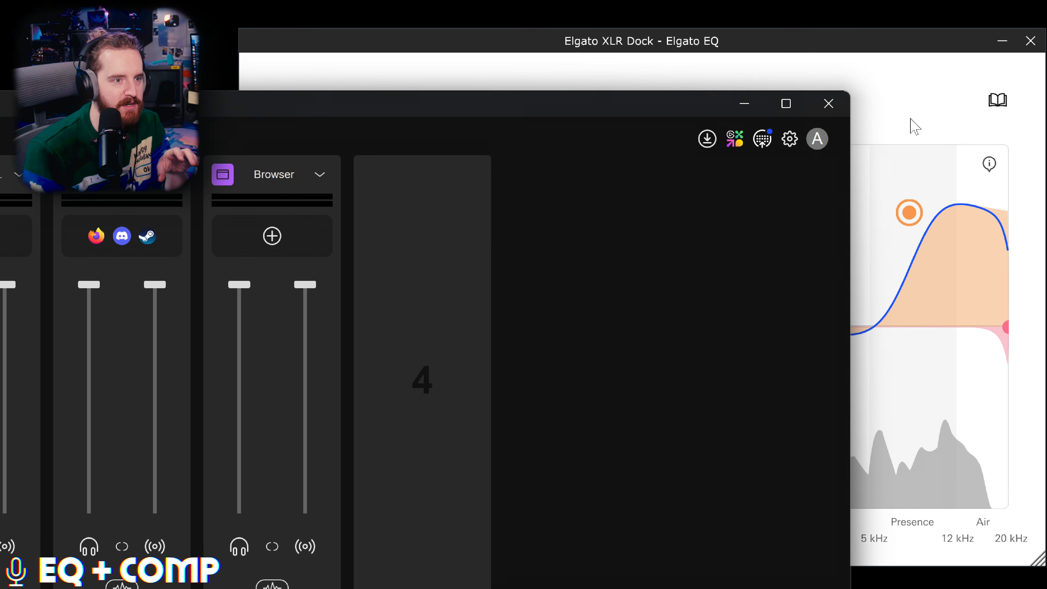
{"action": "left_click", "coordinate": [914, 127]}
{"action": "left_click_drag", "start_coordinate": [909, 219], "coordinate": [906, 244]}
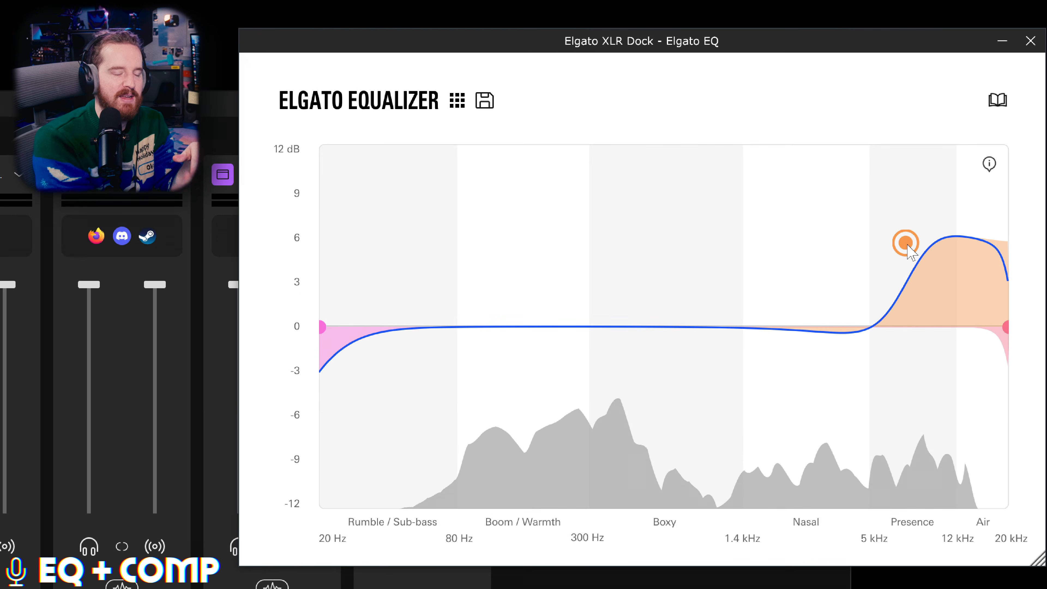
{"action": "mouse_move", "coordinate": [907, 243]}
{"action": "left_mouse_down"}
{"action": "mouse_move", "coordinate": [913, 234]}
{"action": "mouse_move", "coordinate": [852, 235]}
{"action": "mouse_move", "coordinate": [913, 235]}
{"action": "left_mouse_up"}
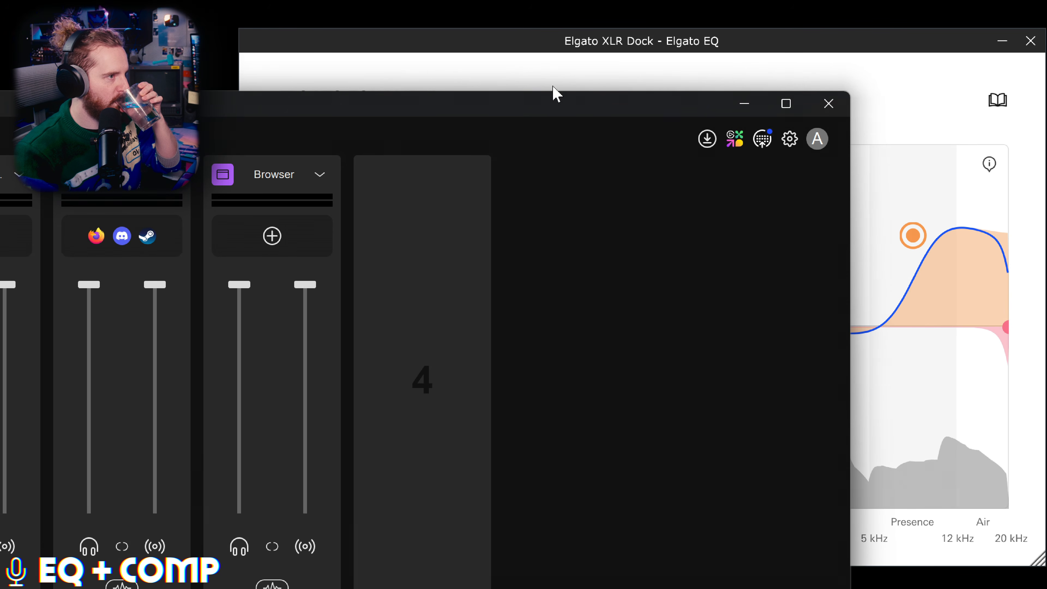
{"action": "left_click", "coordinate": [553, 87]}
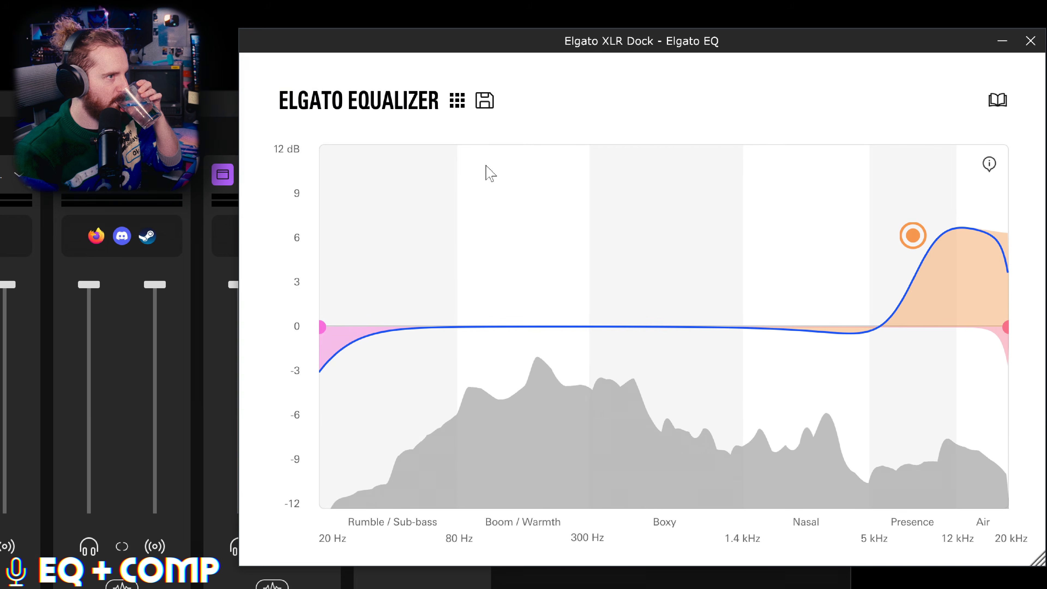
- Add a band in the Boom/Warmth range, change its type to Low Shelf, and boost it to about 9 dB
{"action": "left_click_drag", "start_coordinate": [445, 327], "coordinate": [536, 246]}
{"action": "right_click", "coordinate": [536, 246]}
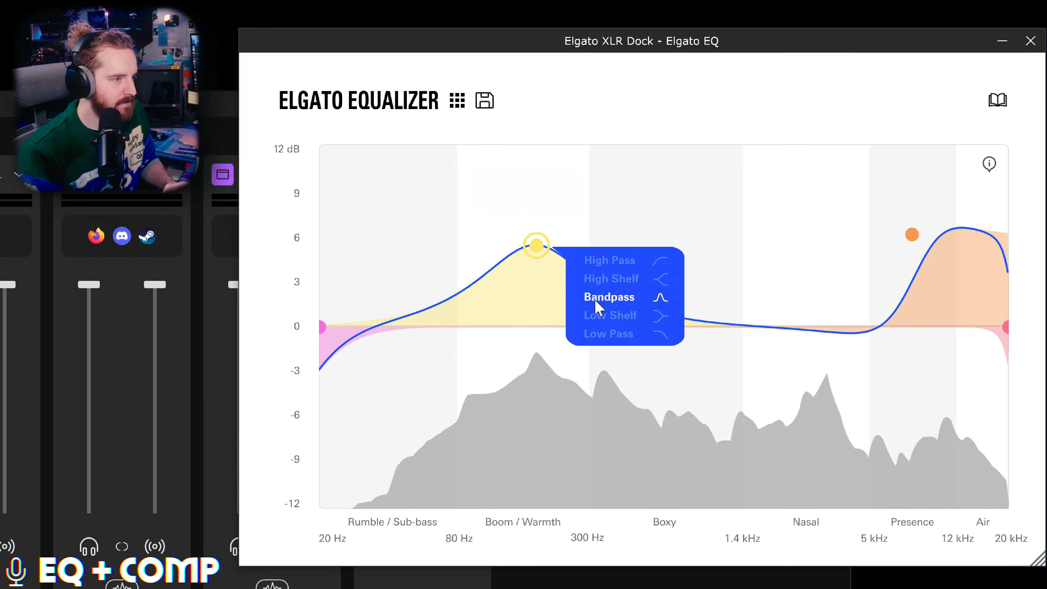
{"action": "left_click", "coordinate": [610, 316]}
{"action": "left_click_drag", "start_coordinate": [536, 246], "coordinate": [574, 193]}
{"action": "key", "text": "alt+Tab"}
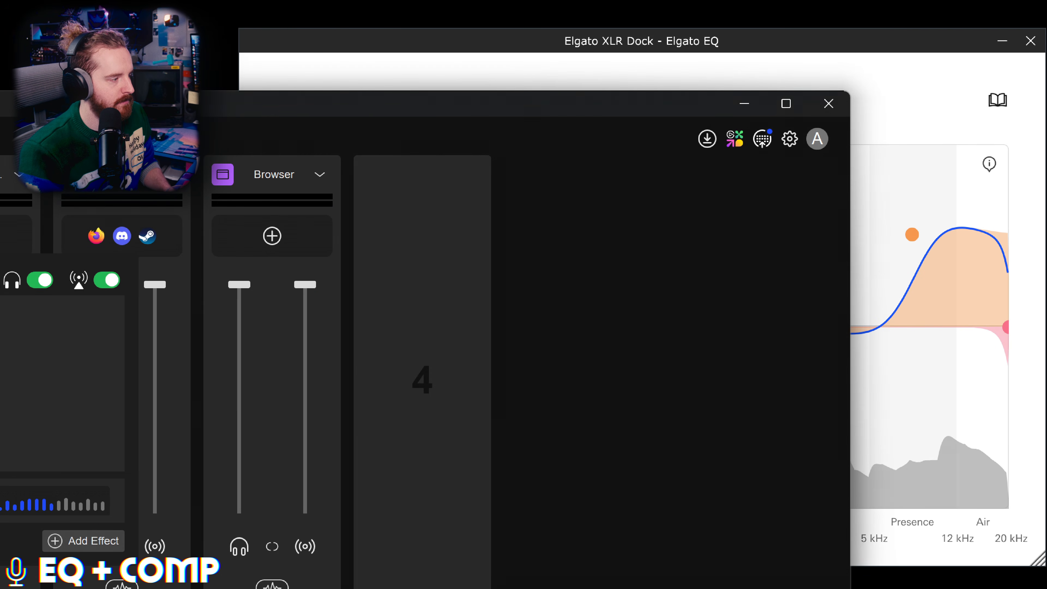
{"action": "left_click", "coordinate": [556, 45]}
- Set the low shelf to 3.5 dB at 223 Hz, and raise the low cut to 62 Hz before easing it back to about 50 Hz
{"action": "left_click_drag", "start_coordinate": [572, 194], "coordinate": [557, 329]}
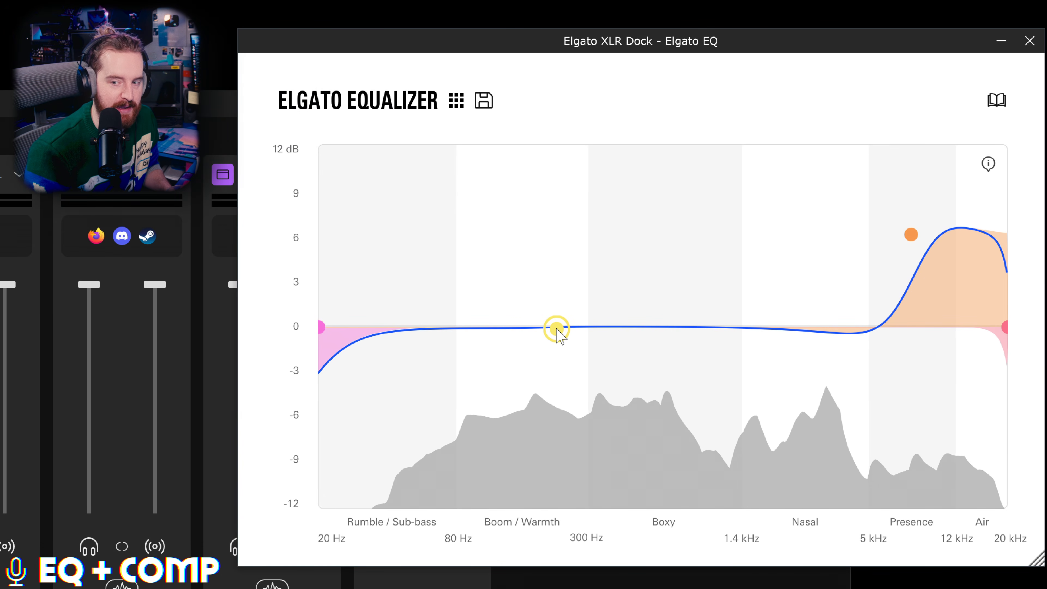
{"action": "left_click_drag", "start_coordinate": [557, 329], "coordinate": [560, 275]}
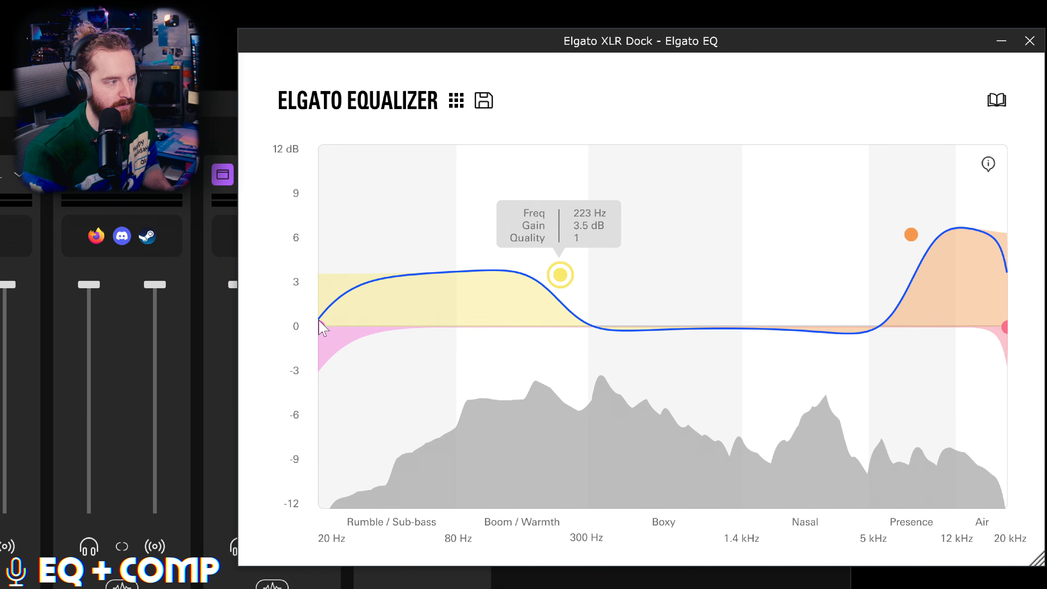
{"action": "left_click_drag", "start_coordinate": [323, 329], "coordinate": [434, 329]}
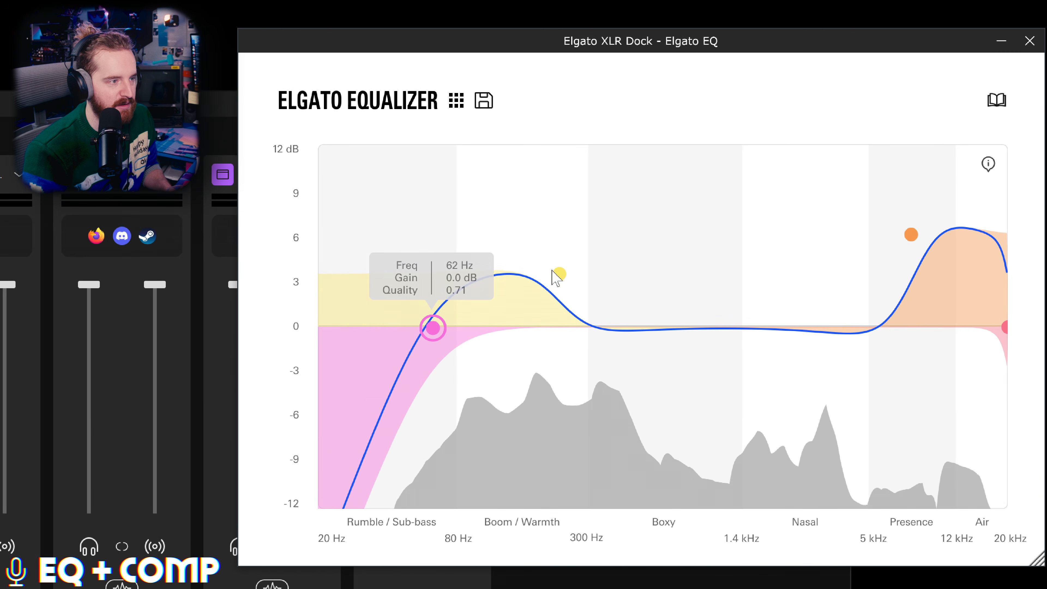
{"action": "left_click_drag", "start_coordinate": [418, 337], "coordinate": [408, 326]}
- Flatten the low shelf to about 0 dB and return to the equalizer after checking the effects list
{"action": "left_click_drag", "start_coordinate": [559, 274], "coordinate": [554, 326]}
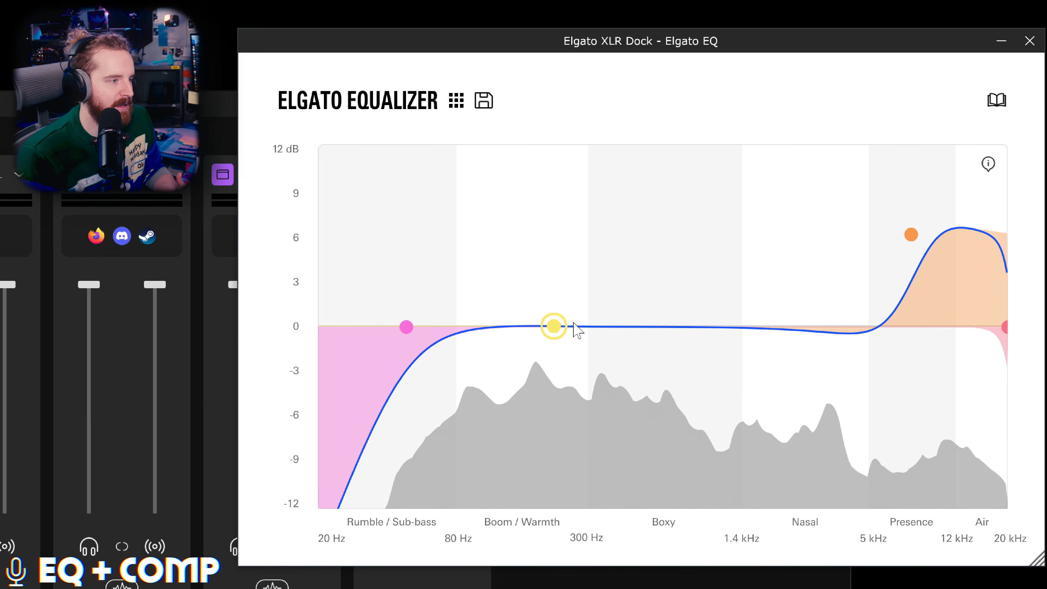
{"action": "left_click_drag", "start_coordinate": [554, 326], "coordinate": [561, 321]}
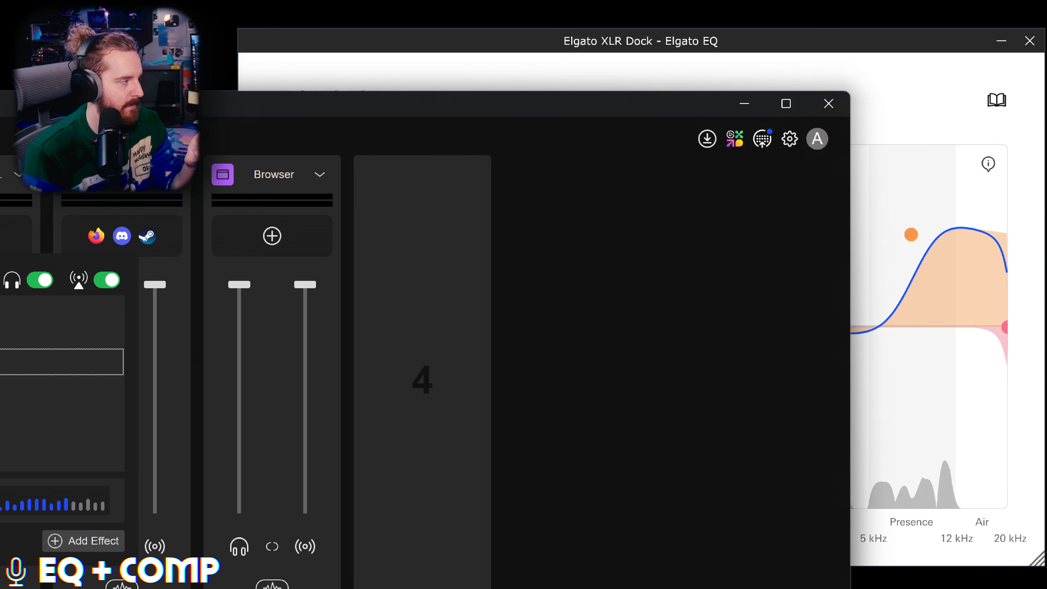
{"action": "left_click", "coordinate": [625, 231]}
{"action": "left_click", "coordinate": [666, 44]}
- Add a cut band at 265 Hz beside the low shelf, with -2.5 dB gain and a quality of 1.91
{"action": "left_click_drag", "start_coordinate": [561, 322], "coordinate": [578, 347]}
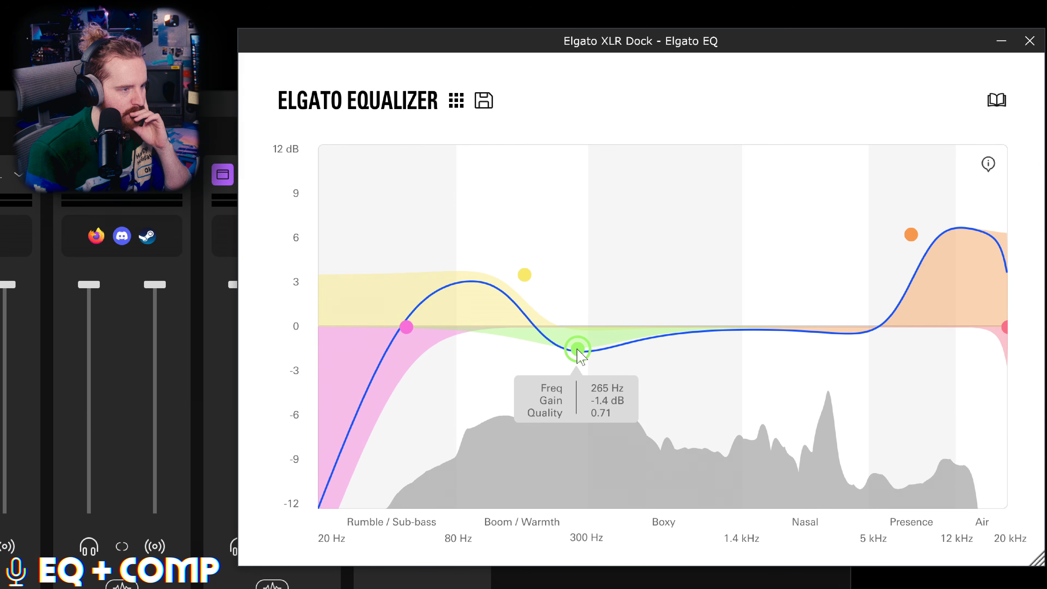
{"action": "scroll", "coordinate": [578, 348], "scroll_direction": "up", "scroll_amount": 5}
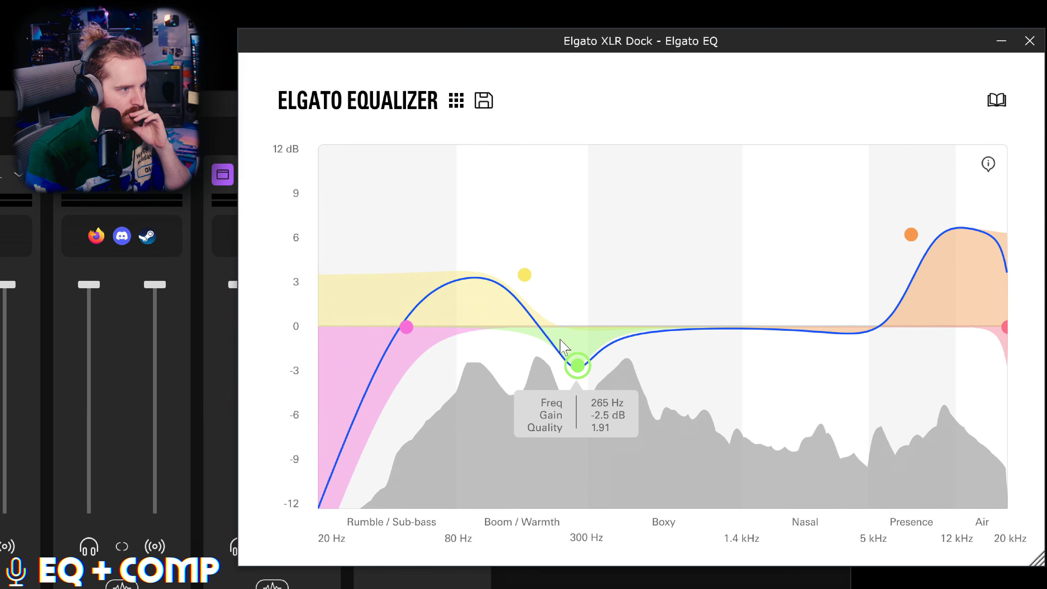
- Set the low shelf to about 3.1 dB at 168 Hz, and the neighbouring 265 Hz cut to -2.2 dB with quality 2.2
{"action": "mouse_move", "coordinate": [524, 279]}
{"action": "left_mouse_down"}
{"action": "mouse_move", "coordinate": [526, 287]}
{"action": "mouse_move", "coordinate": [538, 196]}
{"action": "mouse_move", "coordinate": [533, 269]}
{"action": "left_mouse_up"}
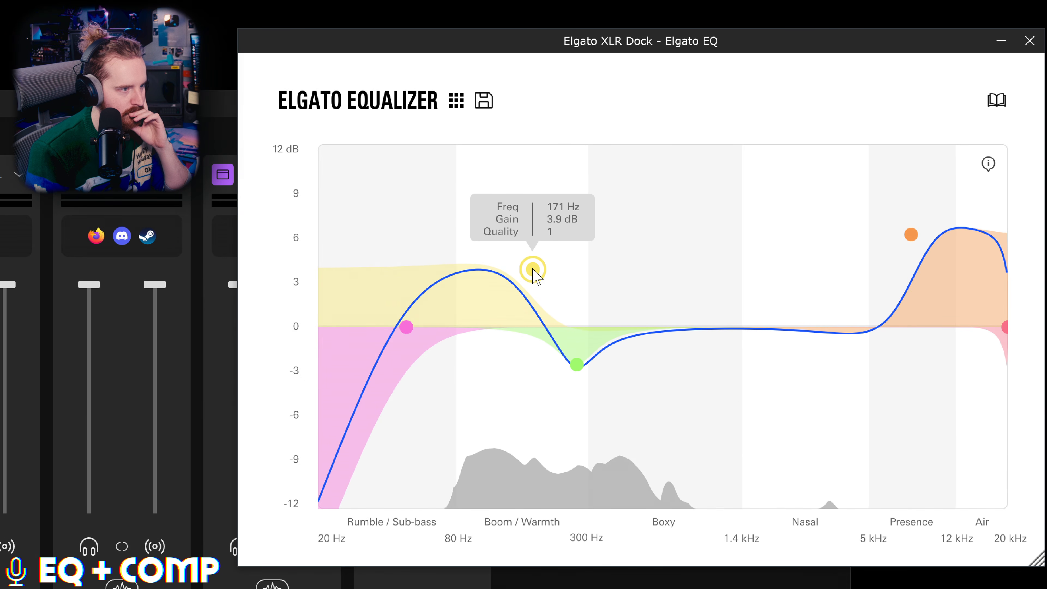
{"action": "left_click_drag", "start_coordinate": [578, 363], "coordinate": [579, 354]}
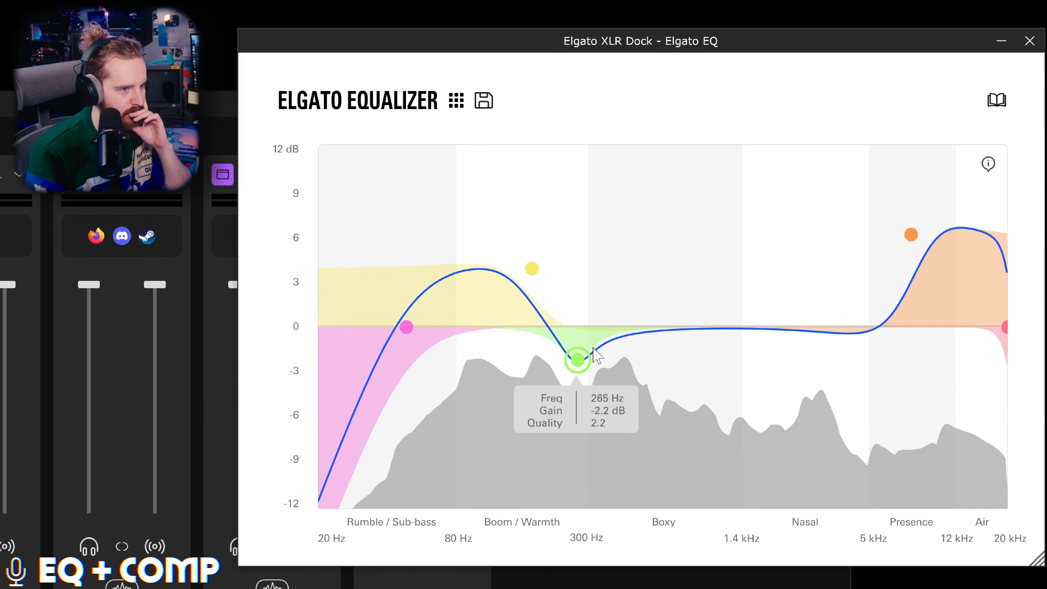
{"action": "left_click_drag", "start_coordinate": [536, 270], "coordinate": [532, 281]}
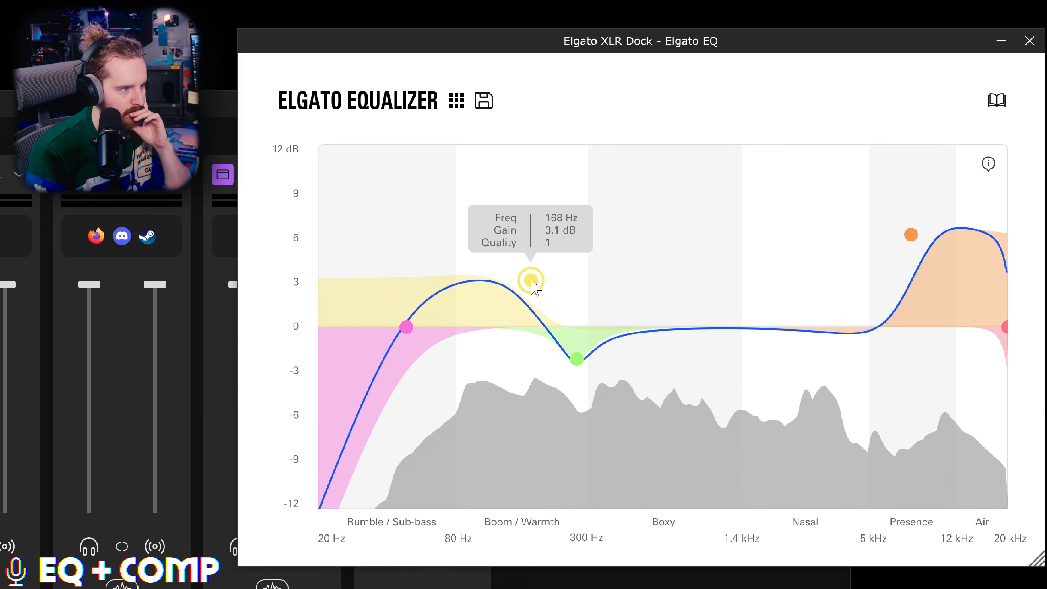
- Add two gentle cut bands with quality 0.71, one at 486 Hz with -0.9 dB and one at 1491 Hz with -0.4 dB
{"action": "left_click_drag", "start_coordinate": [696, 329], "coordinate": [638, 341]}
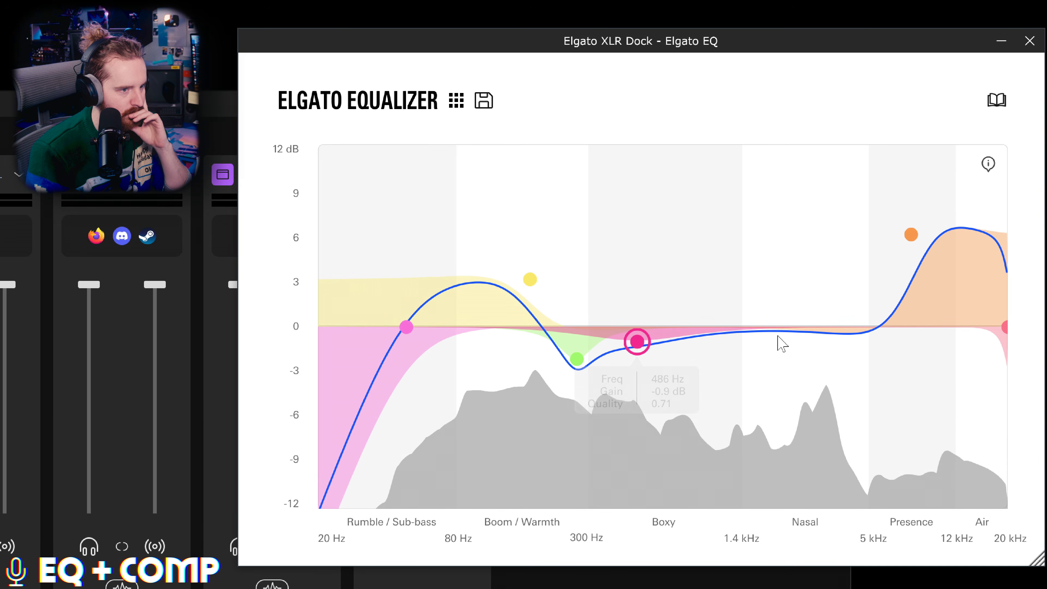
{"action": "mouse_move", "coordinate": [763, 340]}
{"action": "left_mouse_down"}
{"action": "mouse_move", "coordinate": [749, 182]}
{"action": "mouse_move", "coordinate": [786, 158]}
{"action": "mouse_move", "coordinate": [818, 160]}
{"action": "mouse_move", "coordinate": [774, 164]}
{"action": "mouse_move", "coordinate": [765, 327]}
{"action": "mouse_move", "coordinate": [751, 337]}
{"action": "left_mouse_up"}
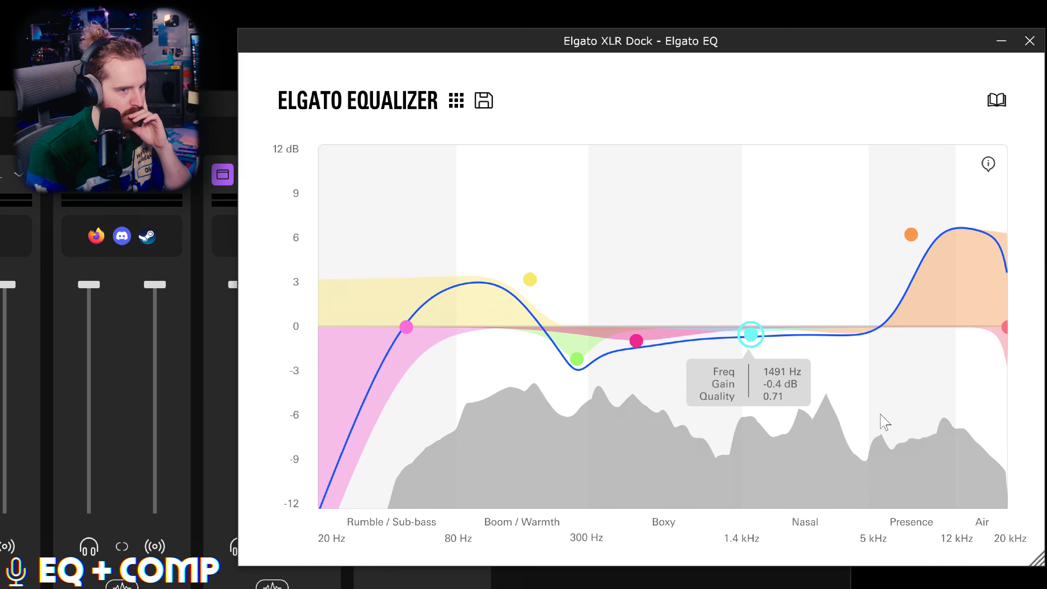
- Fine-tune the green cut to about -3 dB, the Boxy band slightly lower in frequency, and the high shelf to about 6.5 dB
{"action": "left_click", "coordinate": [160, 425]}
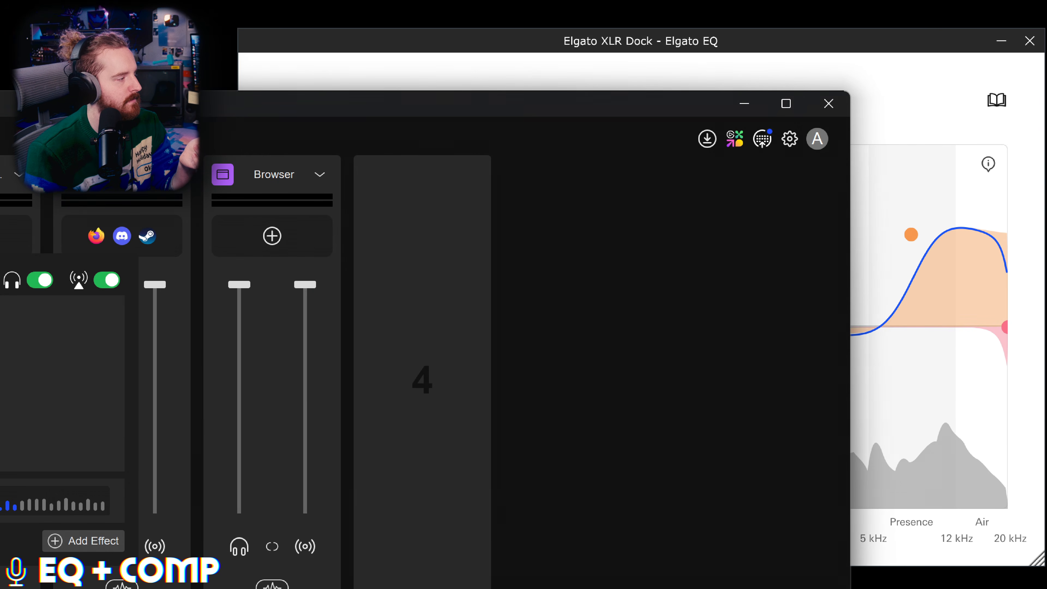
{"action": "left_click", "coordinate": [863, 45]}
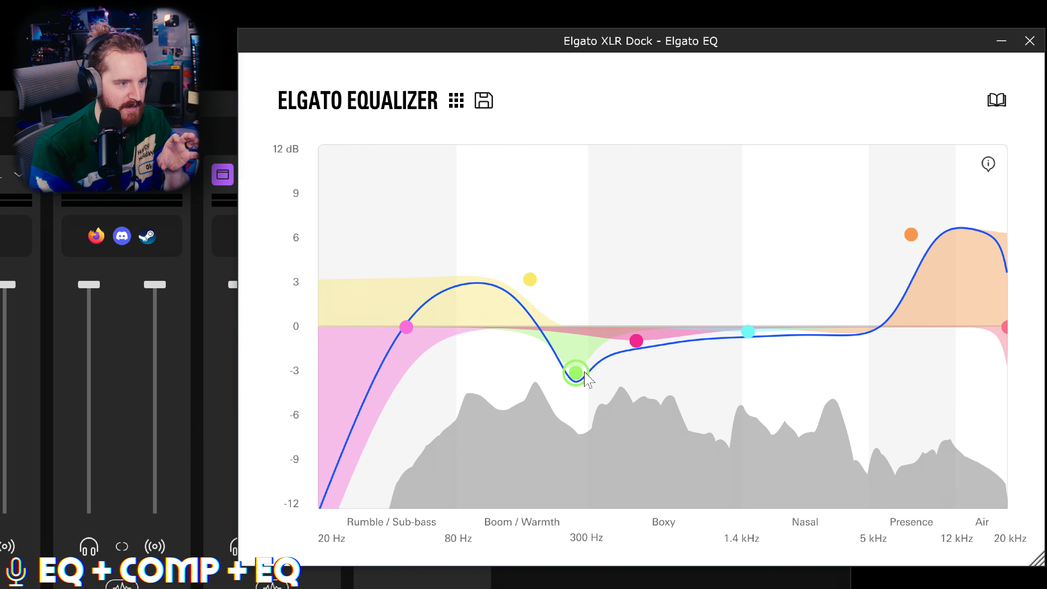
{"action": "left_click_drag", "start_coordinate": [637, 340], "coordinate": [634, 341]}
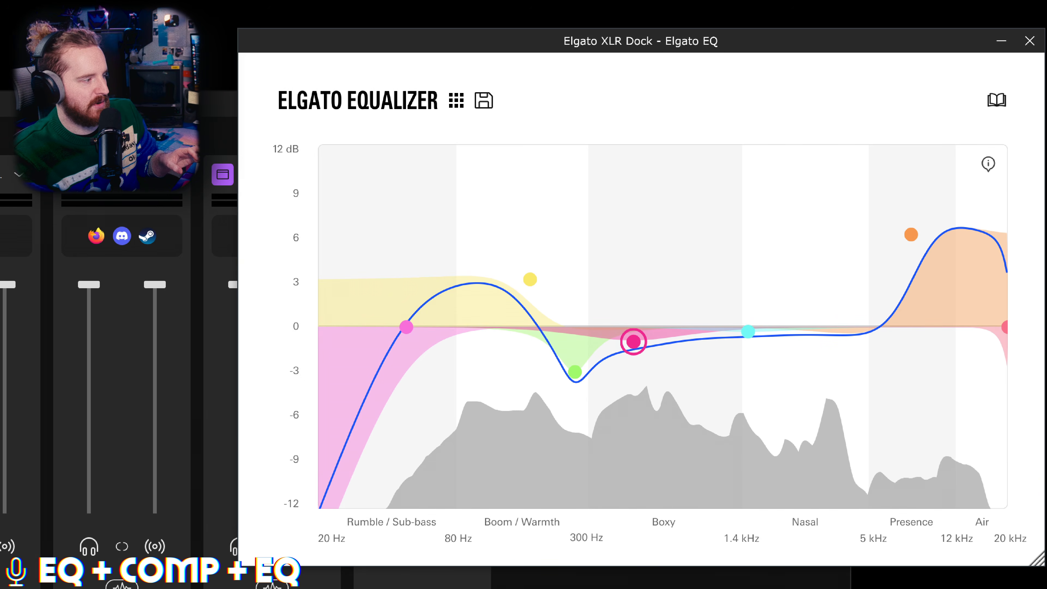
{"action": "key", "text": "alt+Tab"}
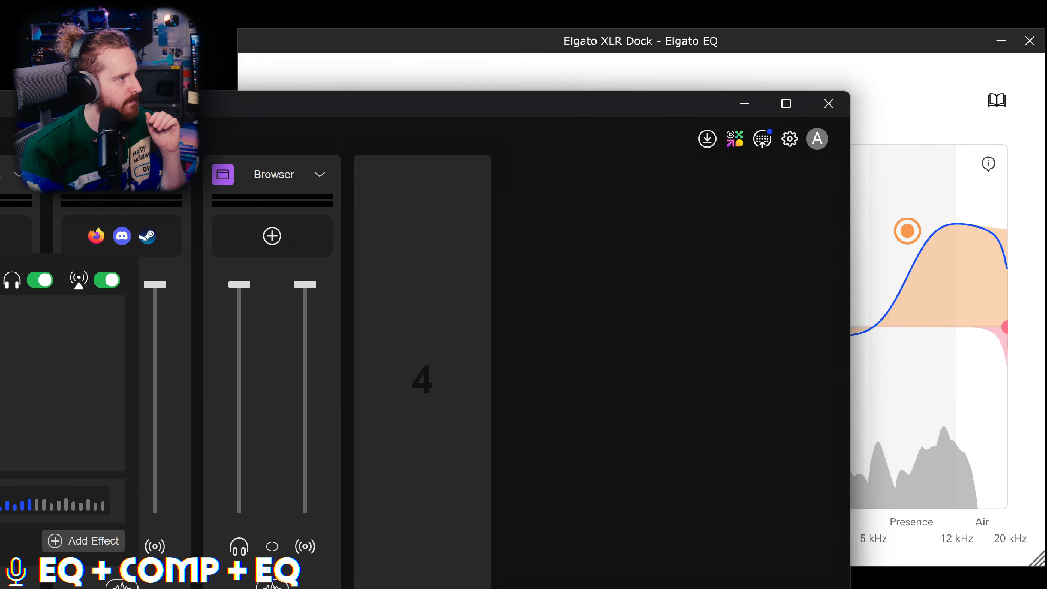
{"action": "left_click", "coordinate": [597, 46]}
{"action": "left_click", "coordinate": [598, 46]}
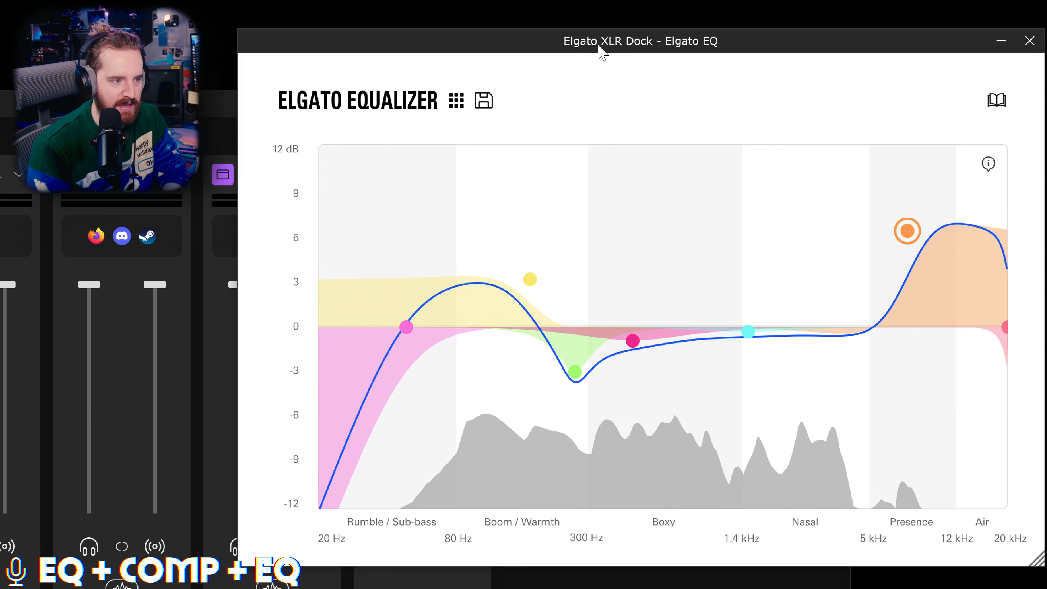
- Save the equalizer settings as a new preset named SM7b POST-EposVox and close the equalizer
{"action": "left_click", "coordinate": [488, 105]}
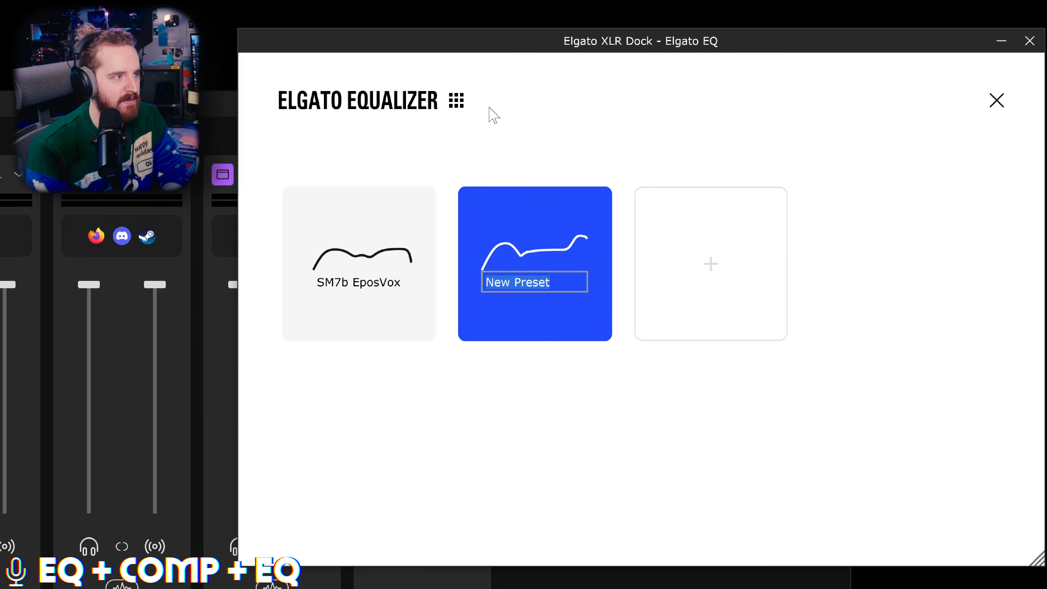
{"action": "type", "text": "SM"}
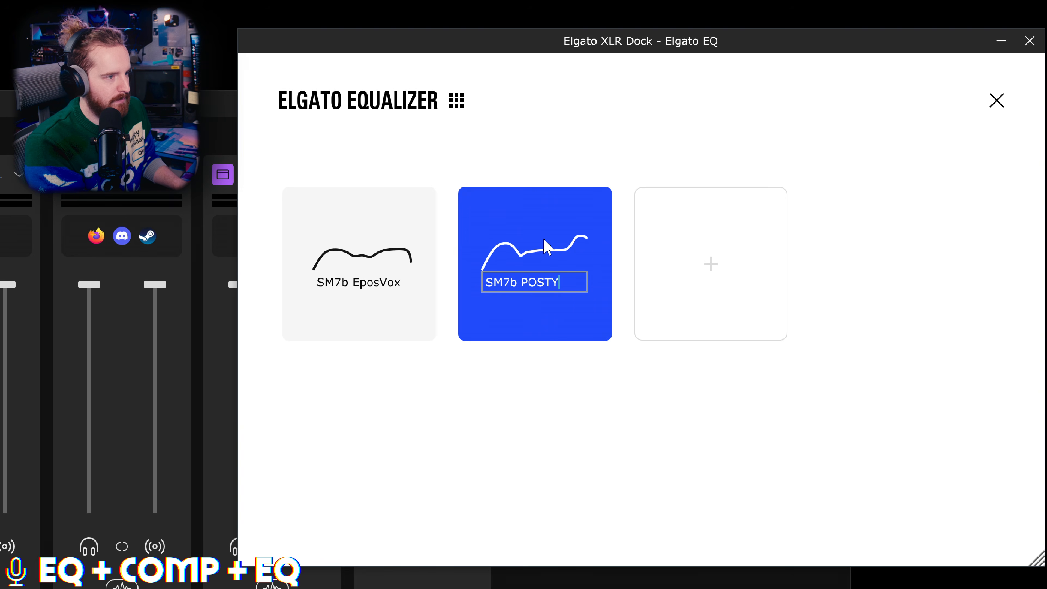
{"action": "type", "text": "7b POST-EposVox"}
{"action": "key", "text": "Return"}
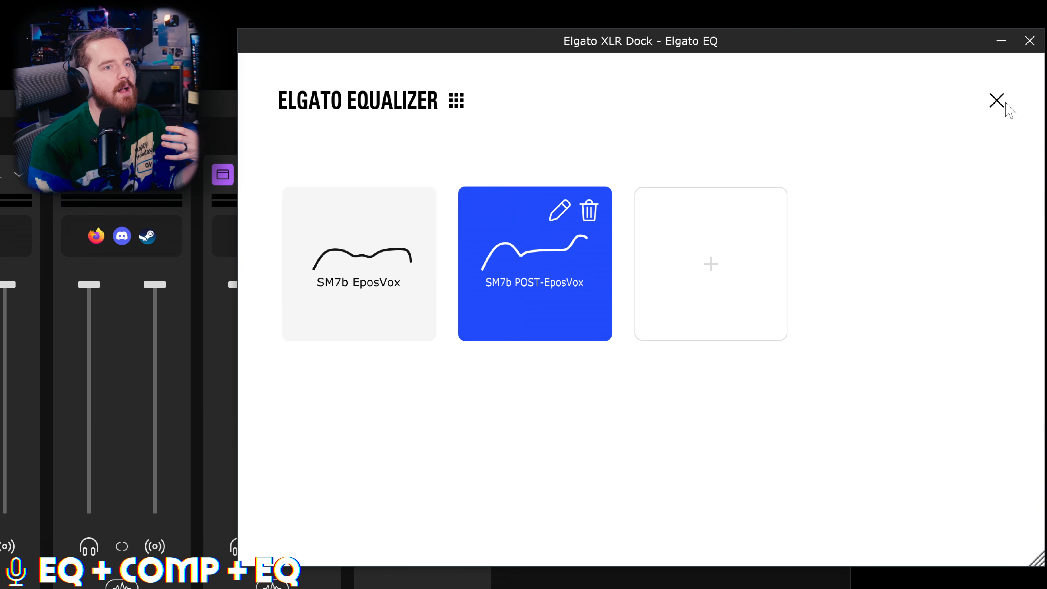
{"action": "left_click", "coordinate": [1030, 41]}
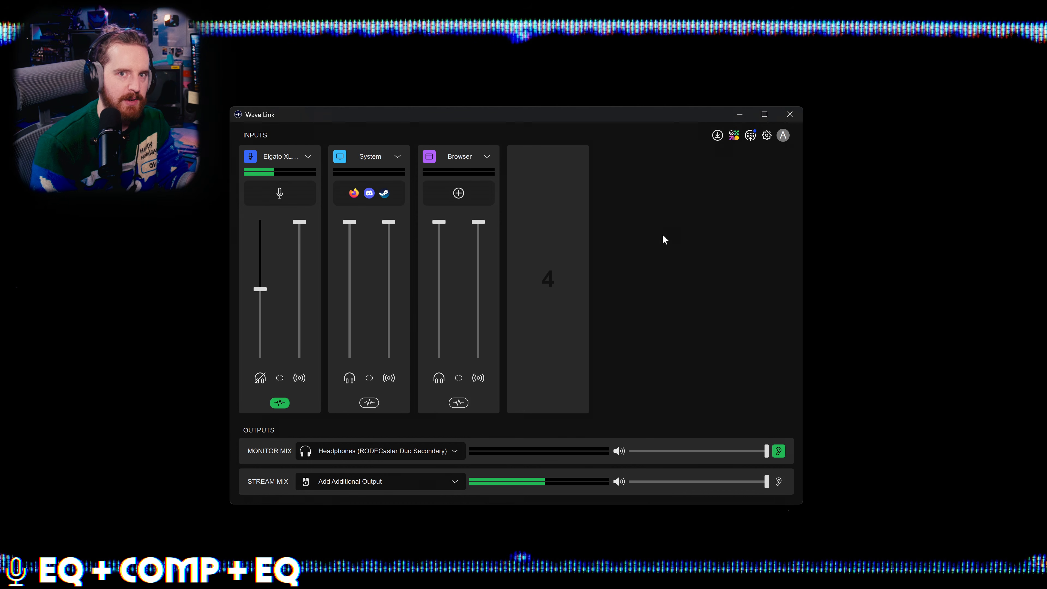
- Review the microphone's audio effects and export the effect chain as a .wavelink file with a name beginning "EposVox Elga"
{"action": "left_click", "coordinate": [280, 403]}
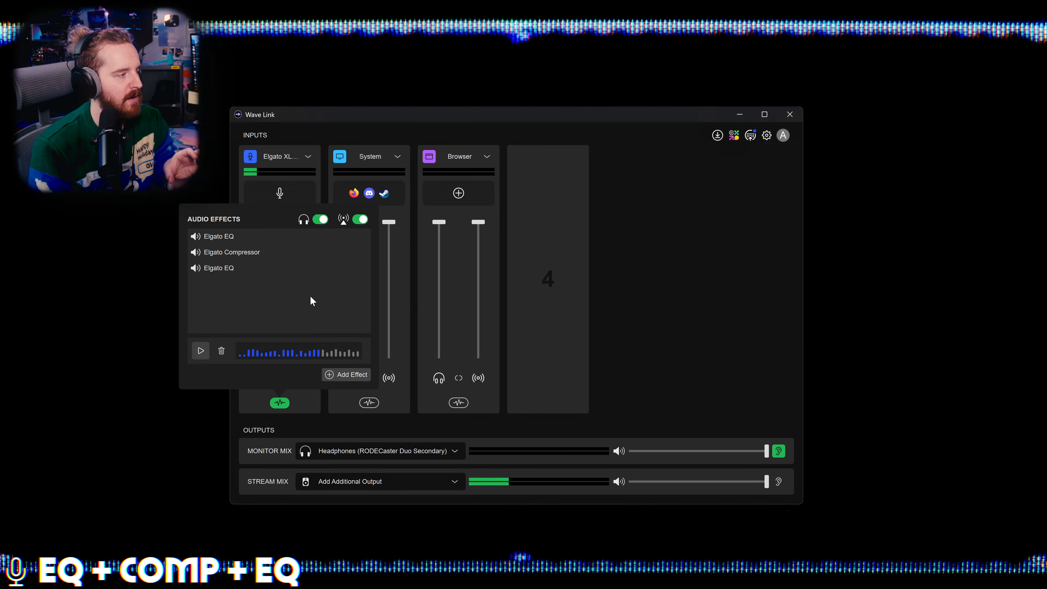
{"action": "left_click", "coordinate": [348, 375]}
{"action": "left_click", "coordinate": [313, 317]}
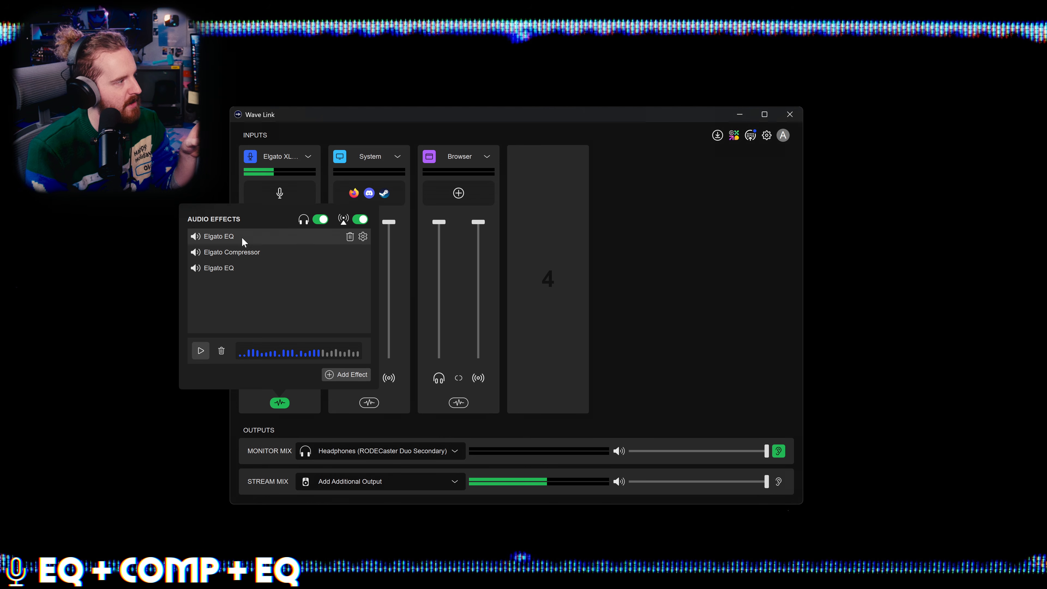
{"action": "mouse_move", "coordinate": [258, 232]}
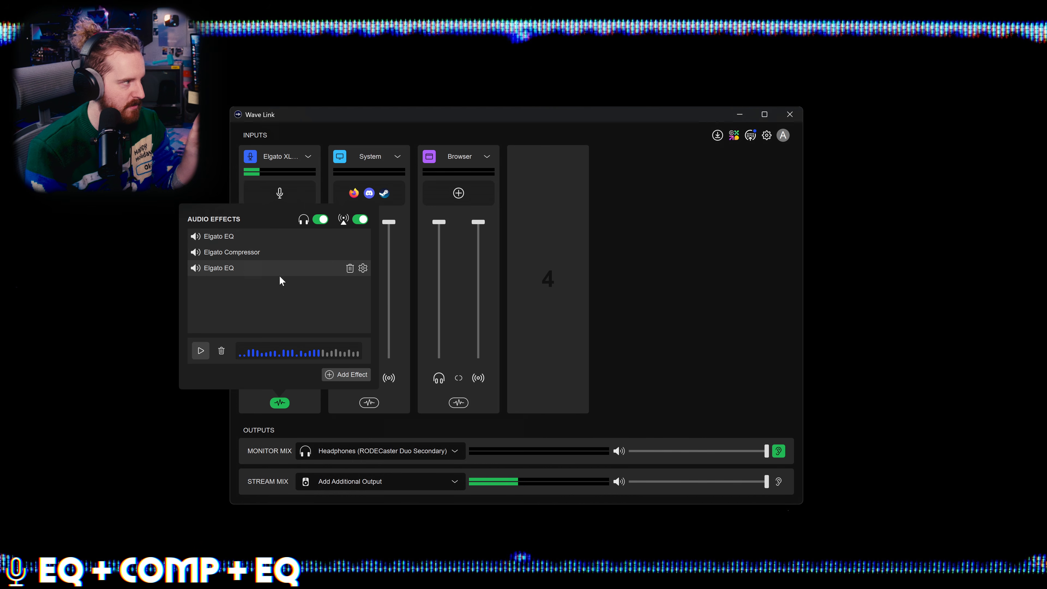
{"action": "left_click", "coordinate": [326, 371]}
{"action": "left_click", "coordinate": [395, 417]}
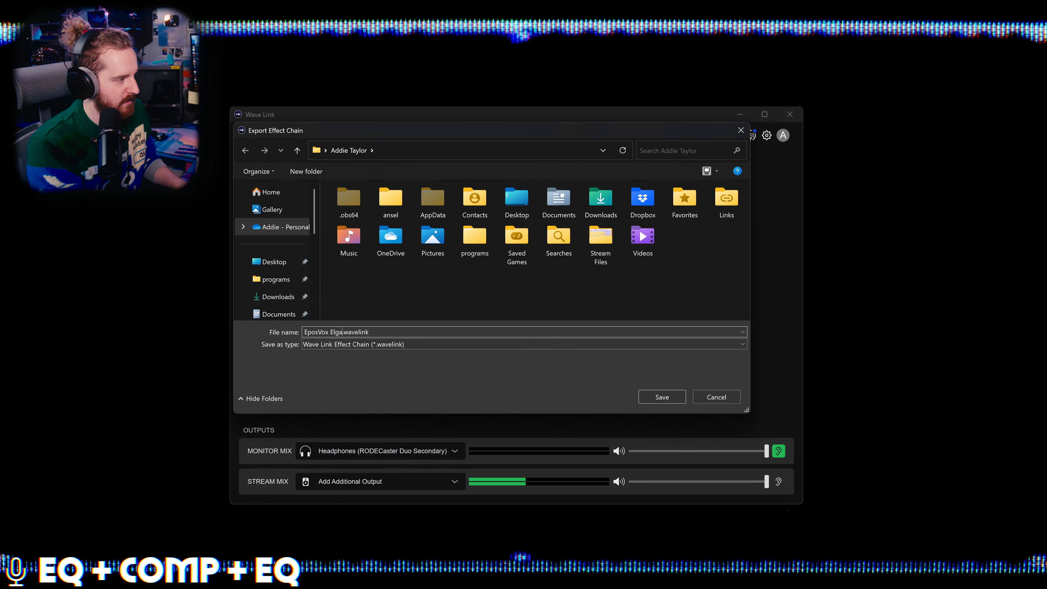
{"action": "key", "text": "Return"}
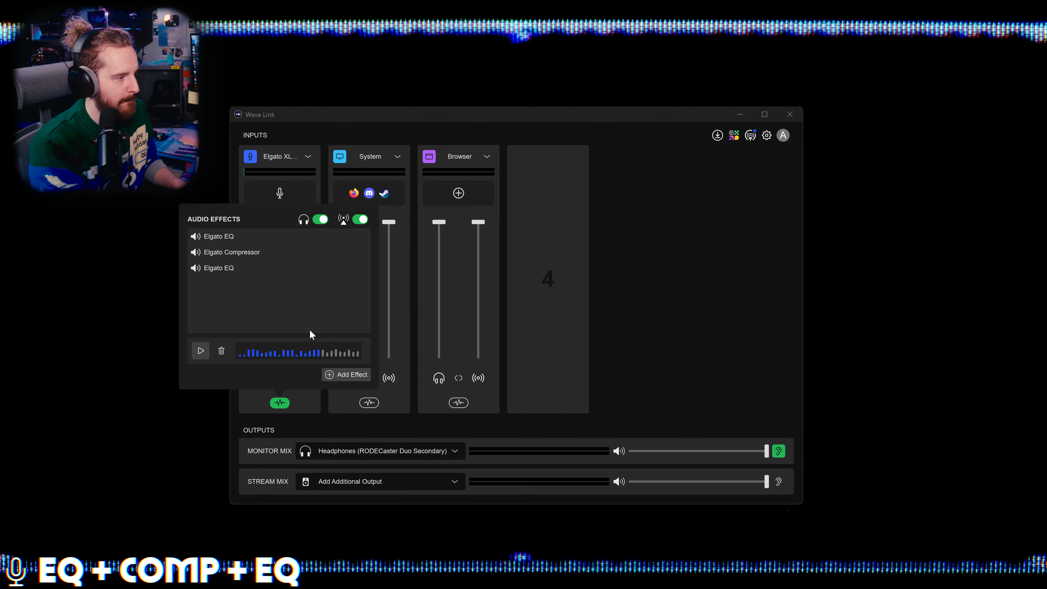
{"action": "left_click", "coordinate": [638, 236]}
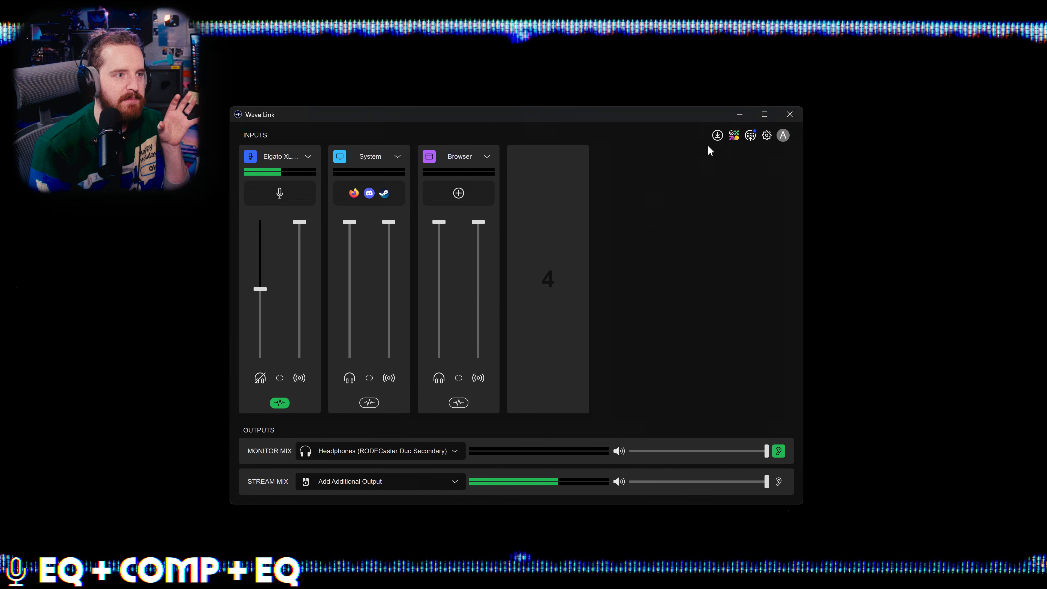
- Switch to the Elgato Marketplace, examine the audio presets such as Wave 3, Wave DX, Electro-Voice RE20 and ETHOS, and close the page
{"action": "left_click", "coordinate": [732, 136]}
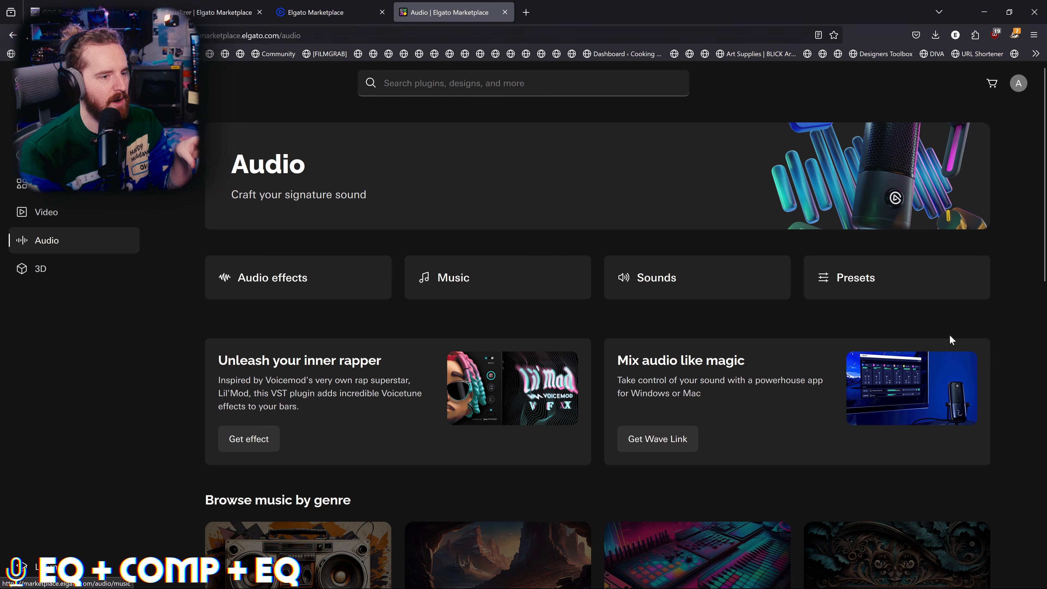
{"action": "left_click", "coordinate": [864, 295]}
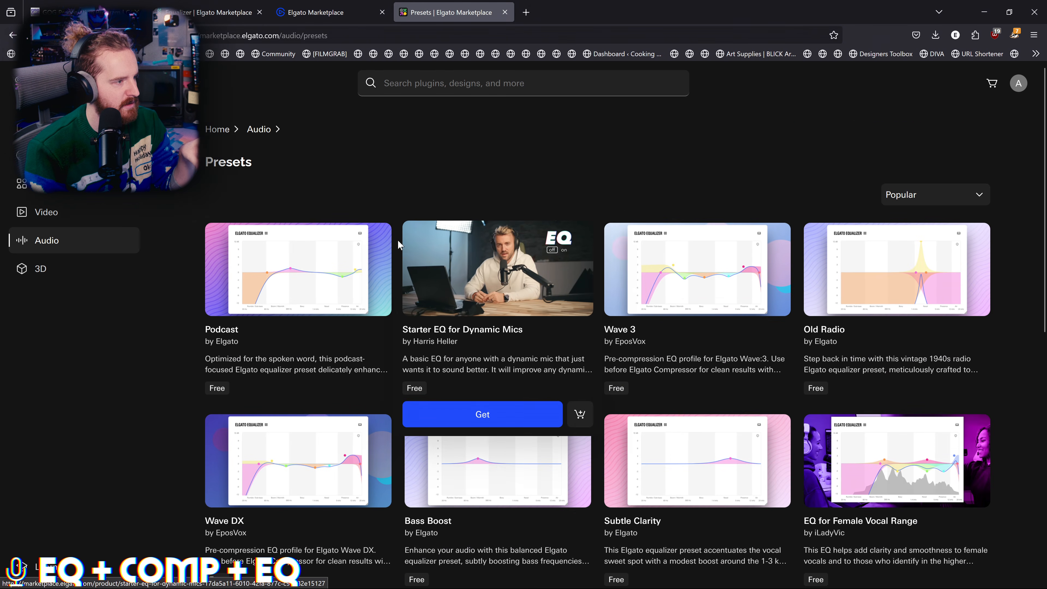
{"action": "scroll", "coordinate": [536, 297], "scroll_direction": "down", "scroll_amount": 5}
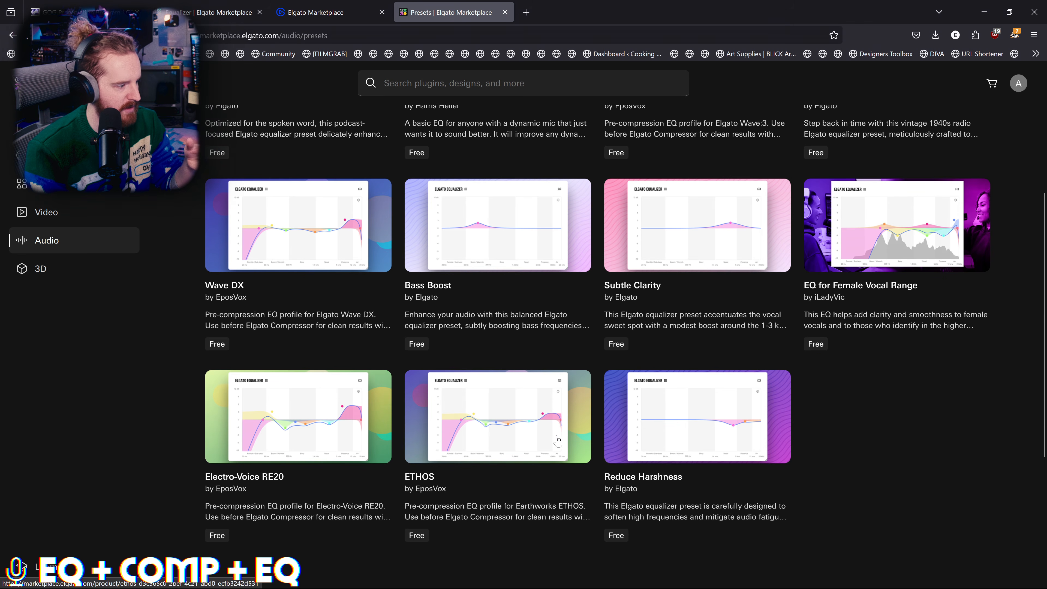
{"action": "mouse_move", "coordinate": [477, 443]}
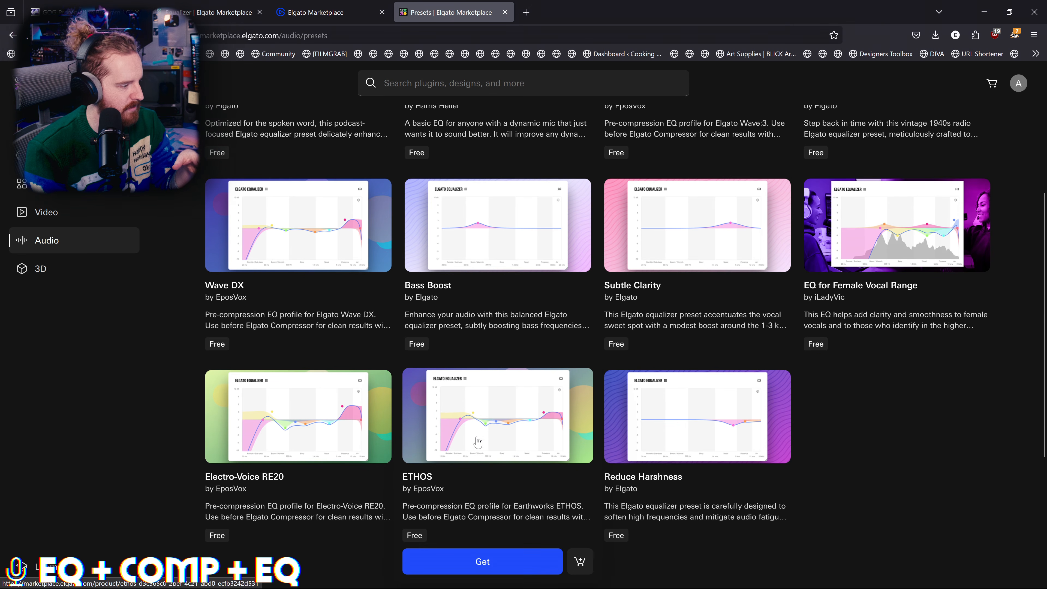
{"action": "mouse_move", "coordinate": [384, 417]}
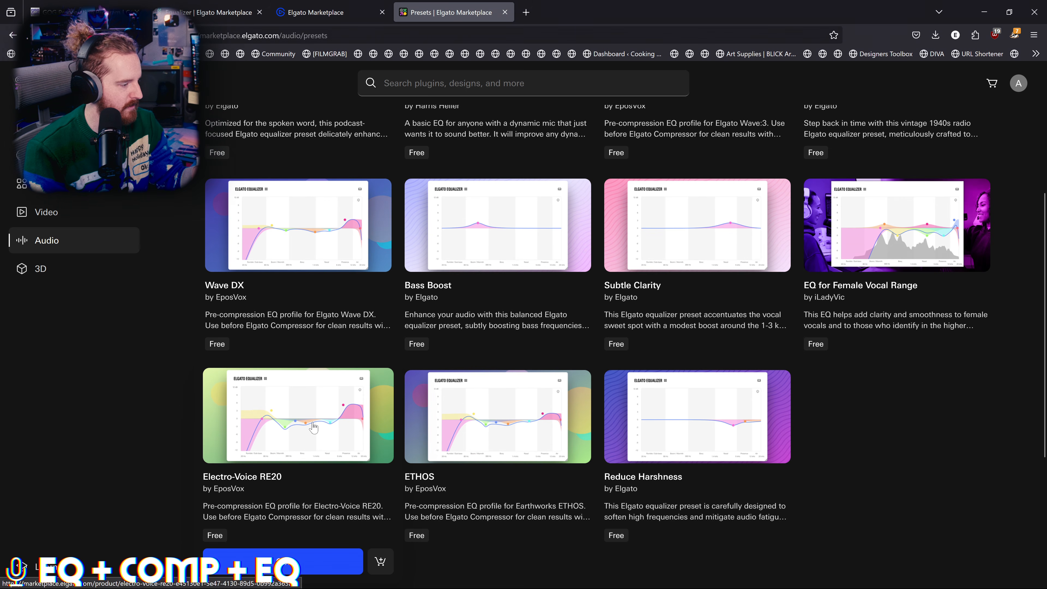
{"action": "mouse_move", "coordinate": [447, 448]}
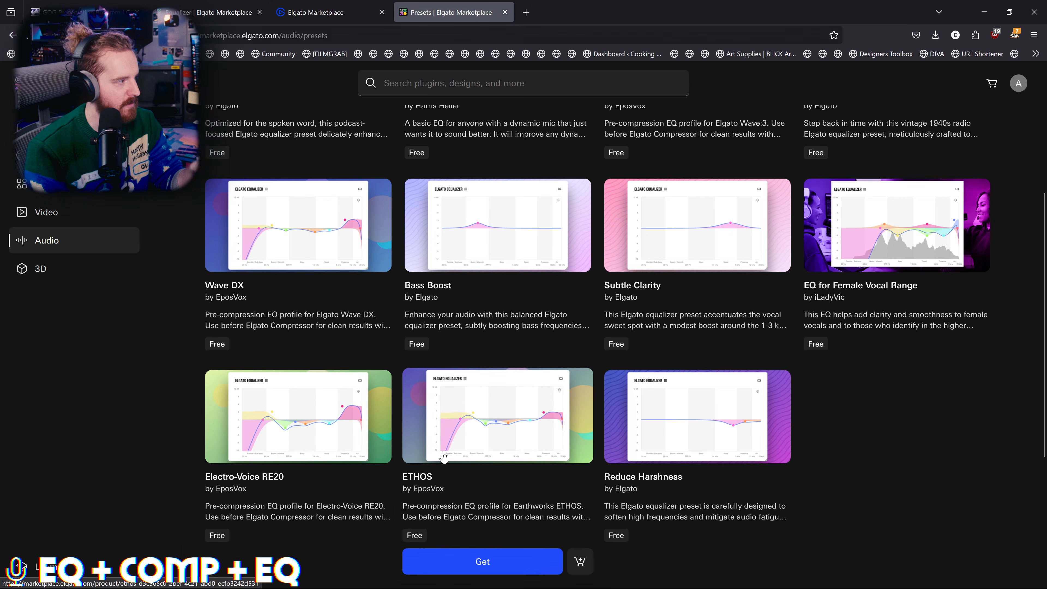
{"action": "scroll", "coordinate": [444, 455], "scroll_direction": "up", "scroll_amount": 3}
{"action": "mouse_move", "coordinate": [283, 337]}
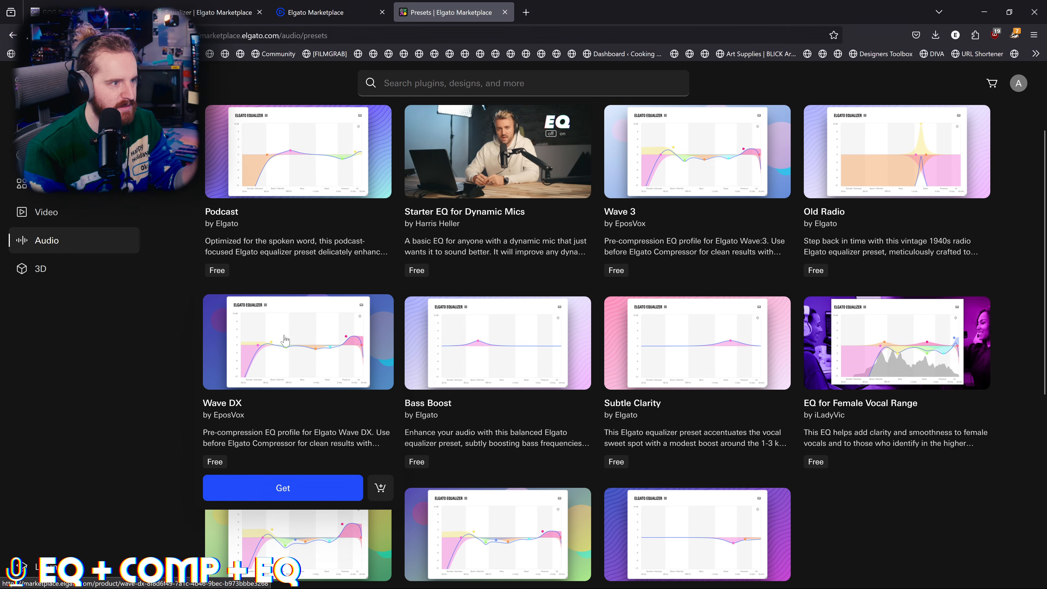
{"action": "mouse_move", "coordinate": [680, 210]}
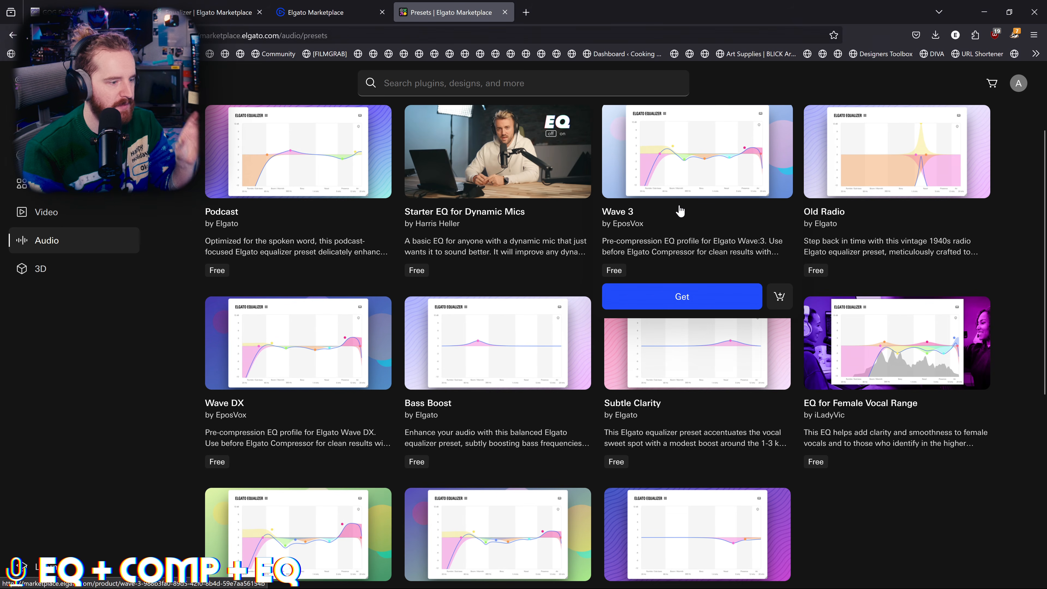
{"action": "scroll", "coordinate": [470, 424], "scroll_direction": "up", "scroll_amount": 2}
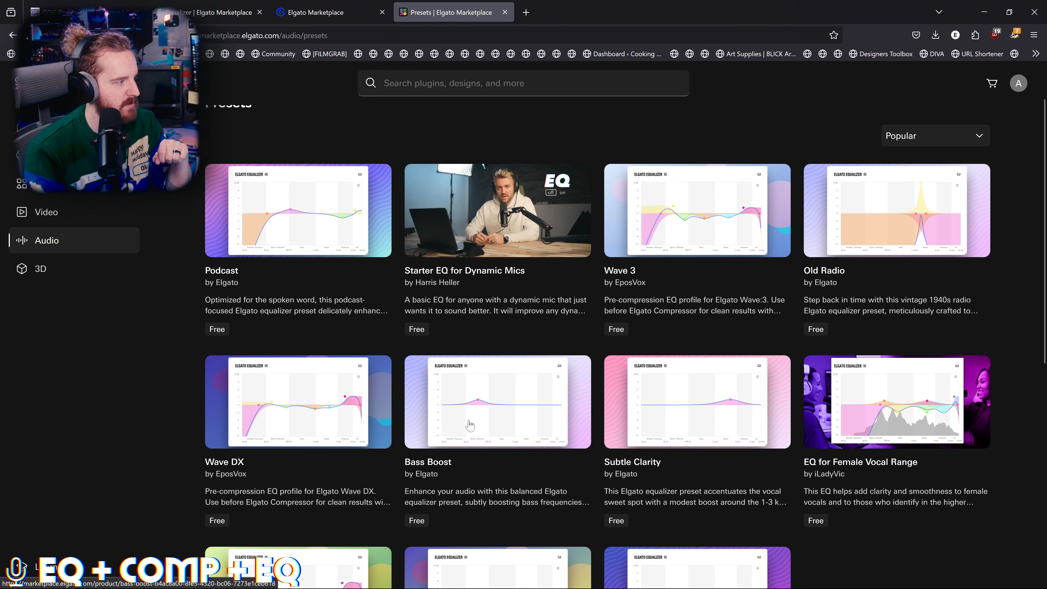
{"action": "scroll", "coordinate": [362, 442], "scroll_direction": "down", "scroll_amount": 2}
{"action": "scroll", "coordinate": [359, 444], "scroll_direction": "down", "scroll_amount": 6}
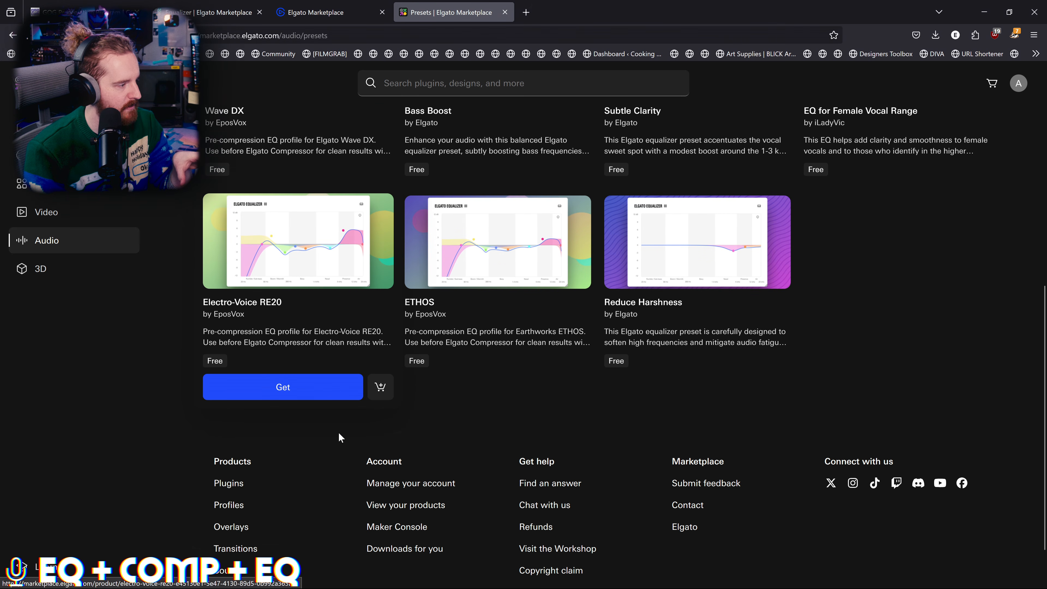
{"action": "scroll", "coordinate": [339, 435], "scroll_direction": "up", "scroll_amount": 8}
{"action": "scroll", "coordinate": [339, 437], "scroll_direction": "up", "scroll_amount": 1}
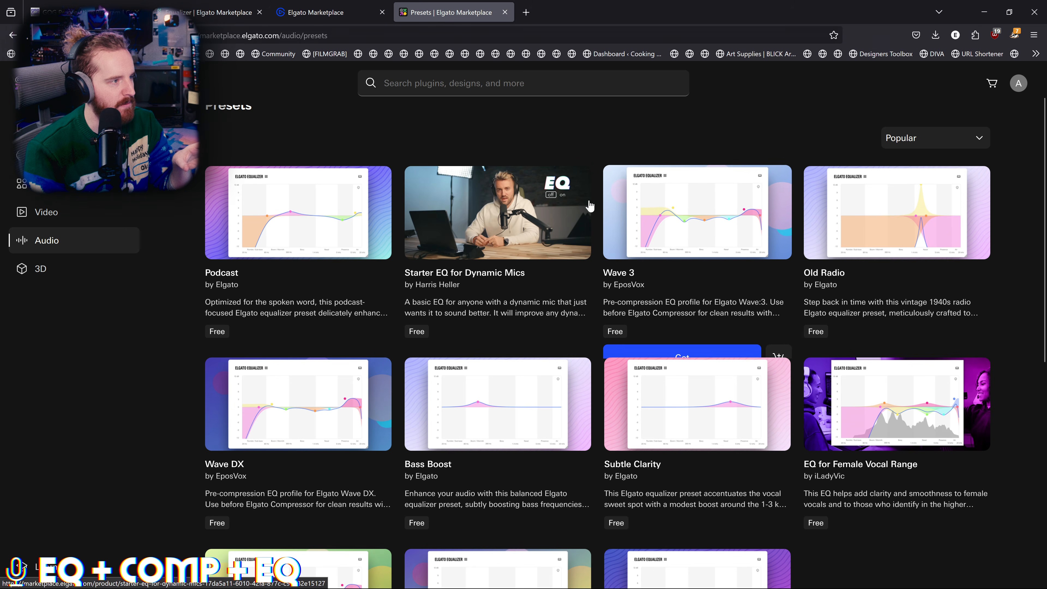
{"action": "middle_click", "coordinate": [409, 14]}
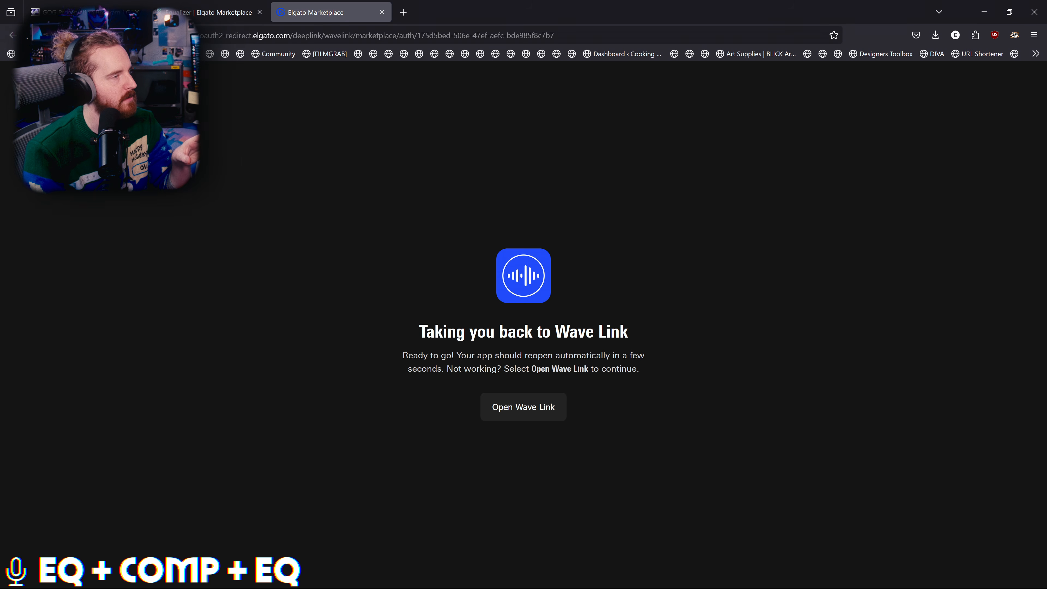